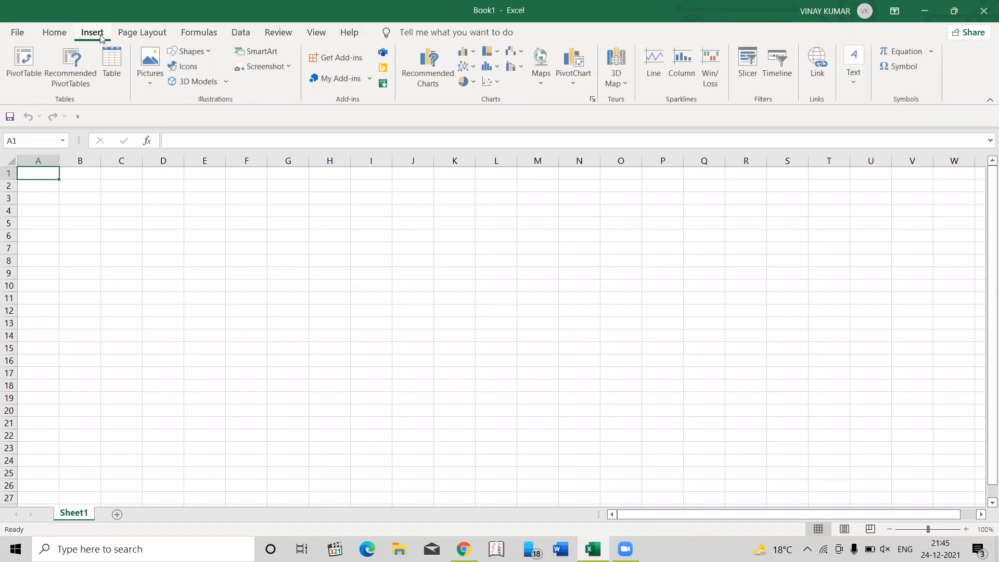
click(44, 35)
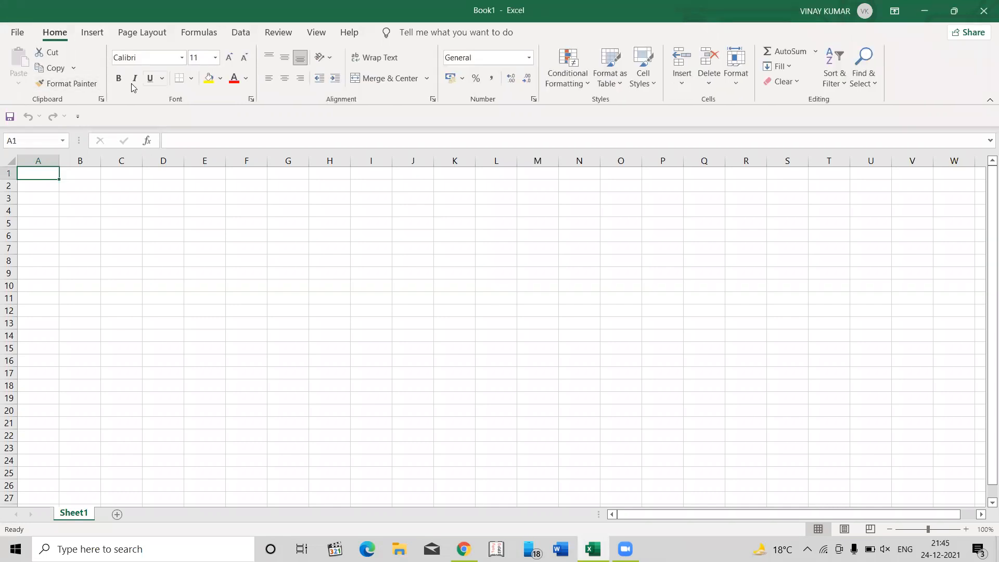
click(241, 33)
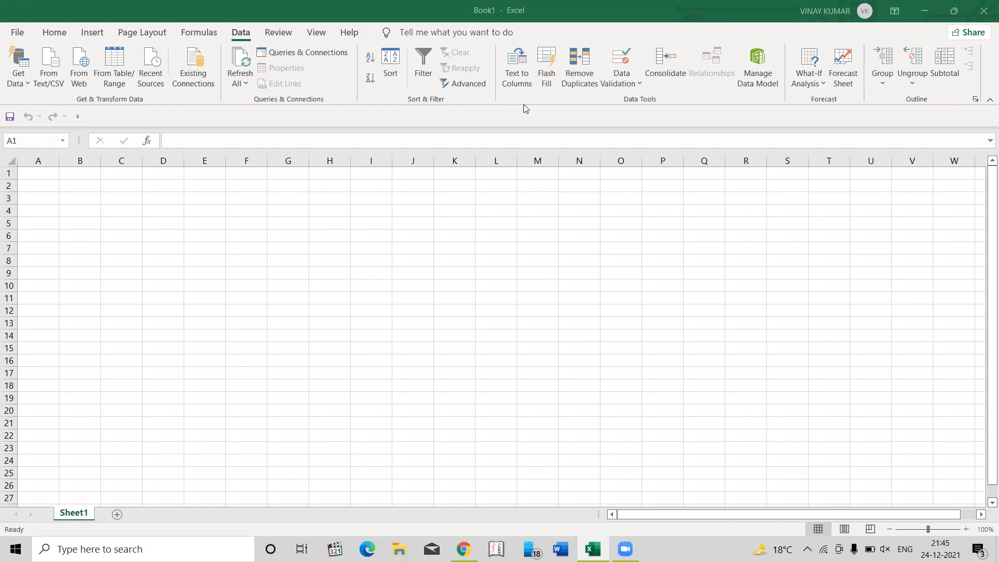
- Insert a new comment on cell A1 and leave its text blank
click(270, 32)
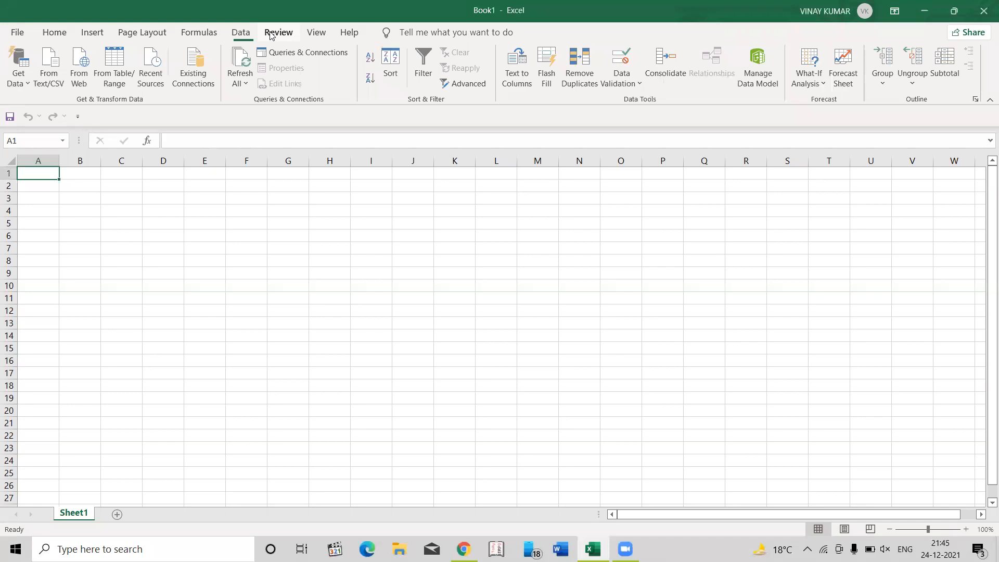
click(270, 33)
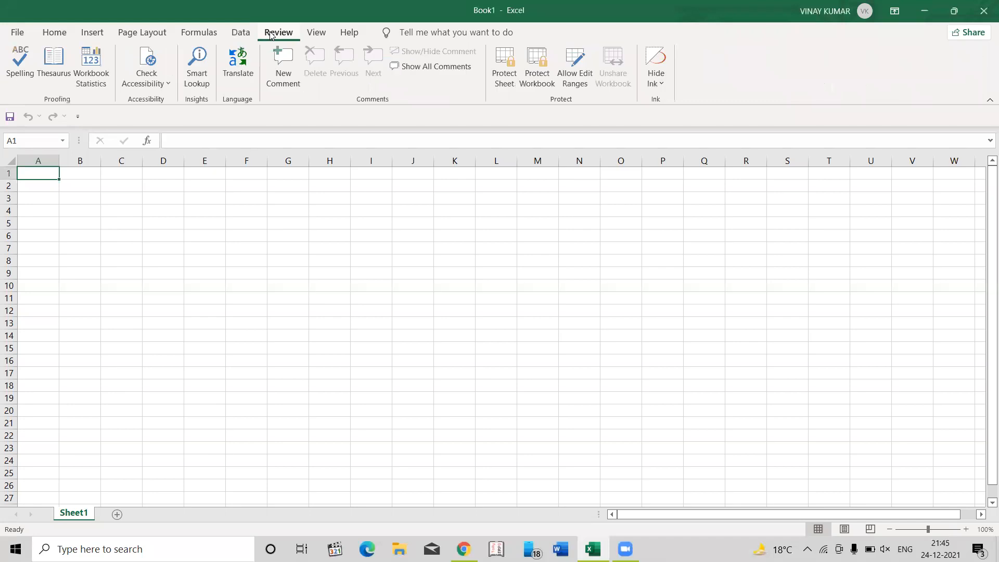
click(283, 69)
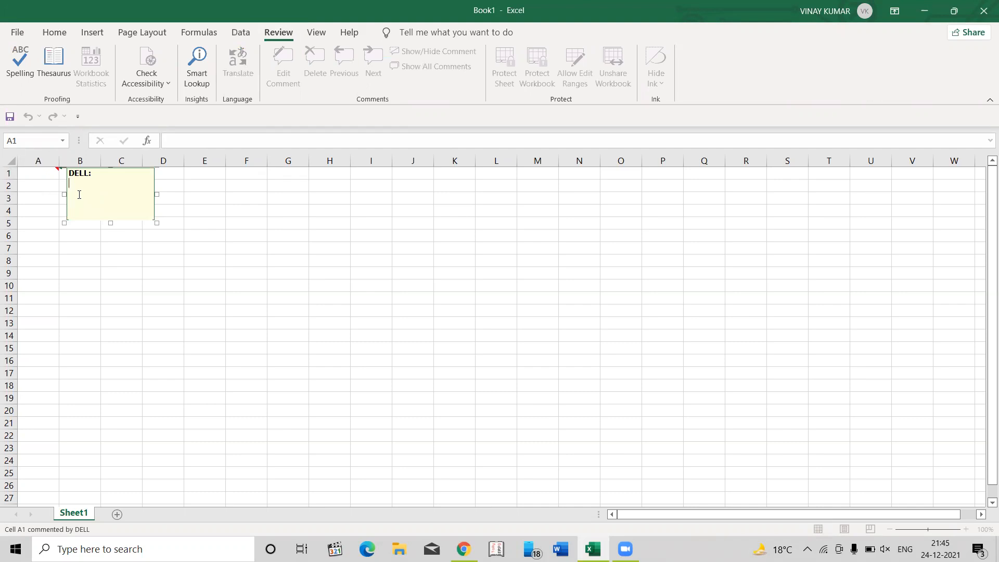
click(61, 260)
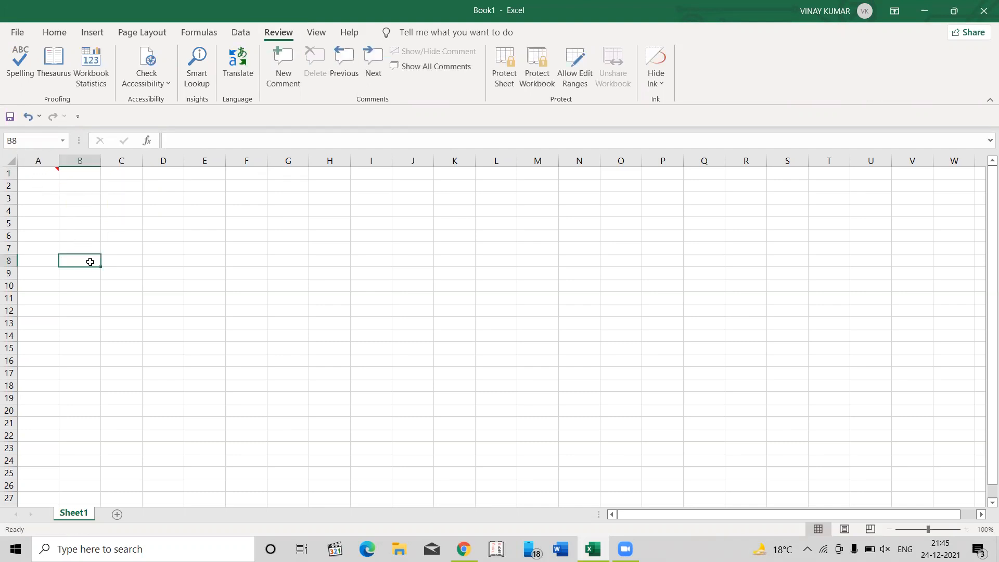
click(87, 198)
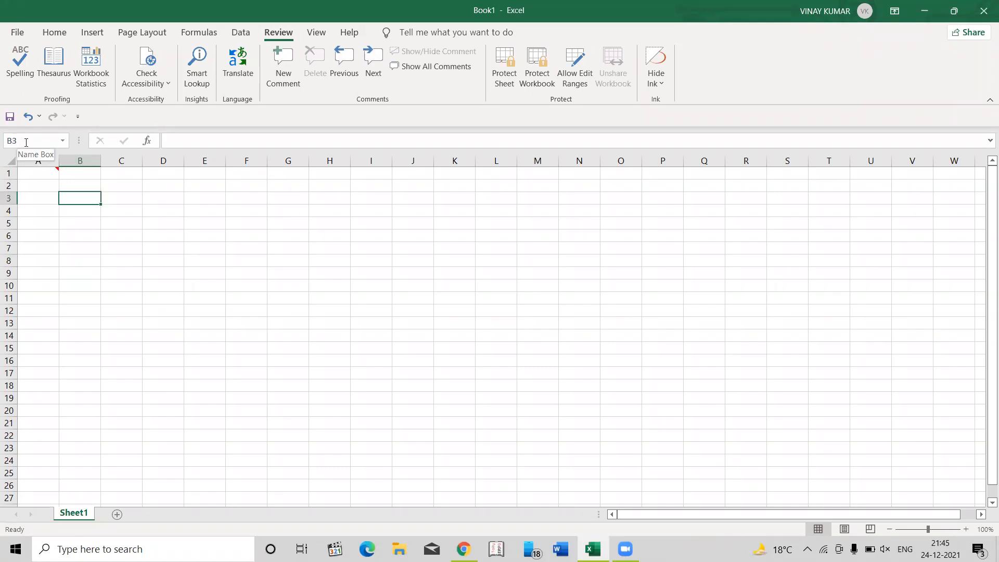
click(158, 320)
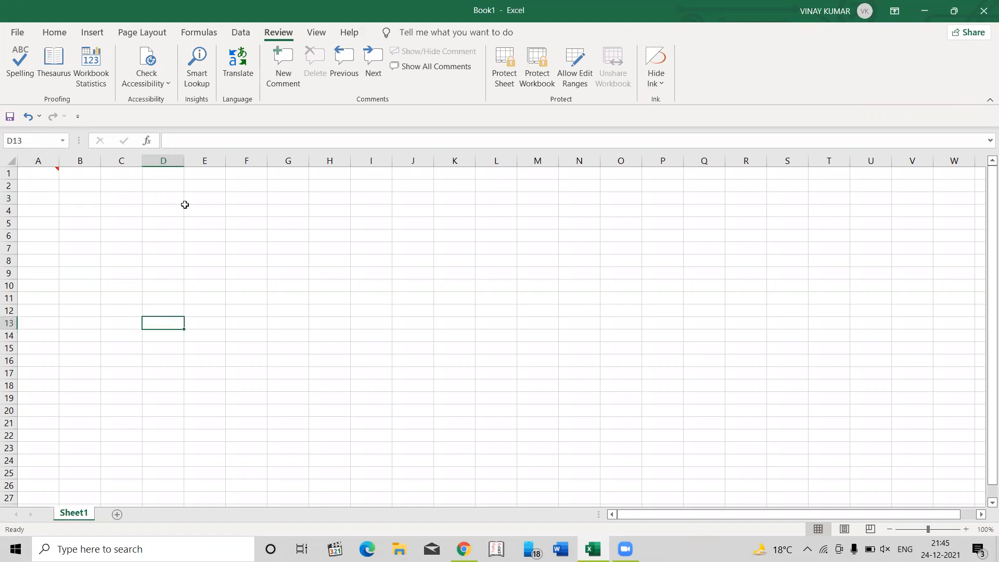
key(F2)
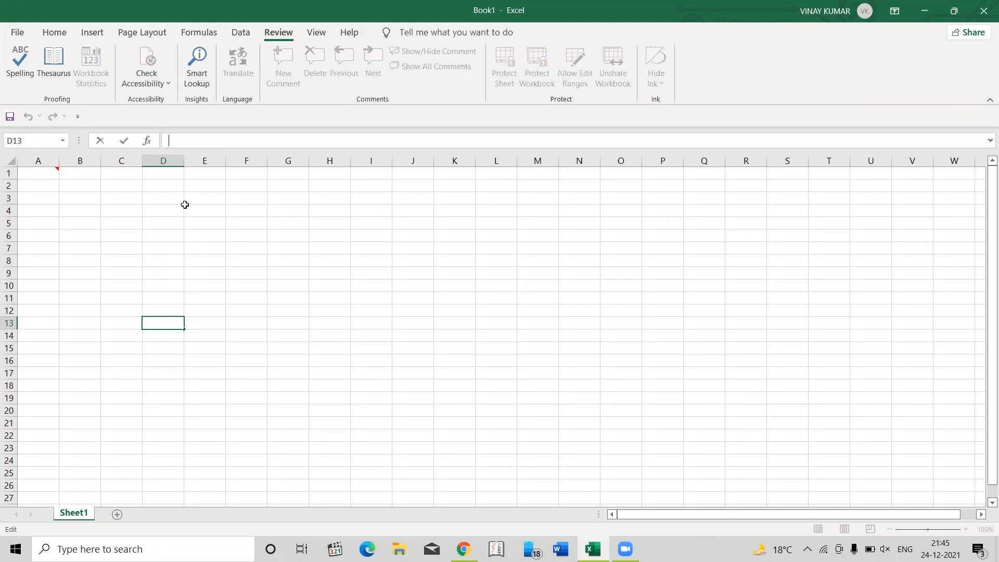
key(Escape)
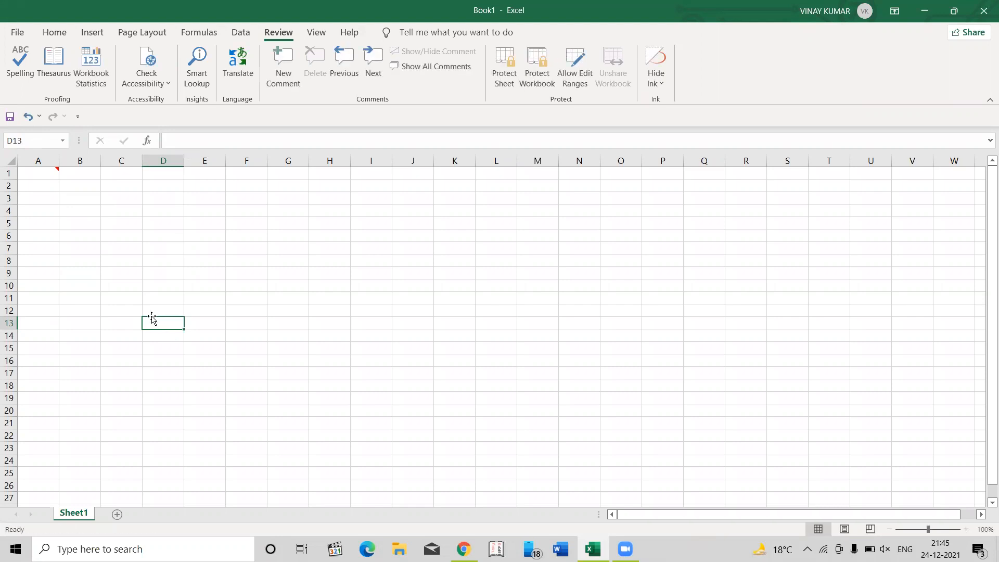
text(dhdhd)
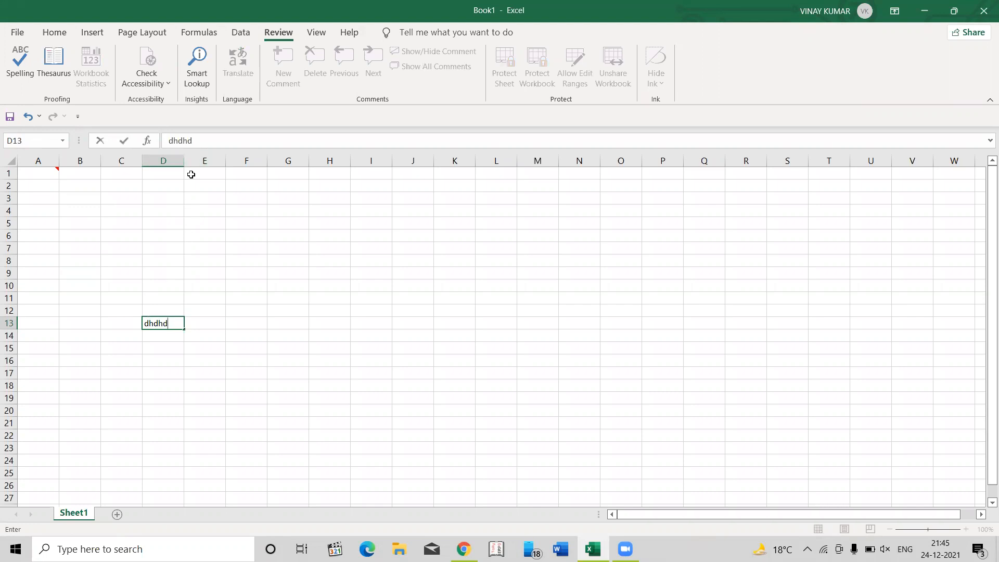
key(F2)
text(dd)
key(Escape)
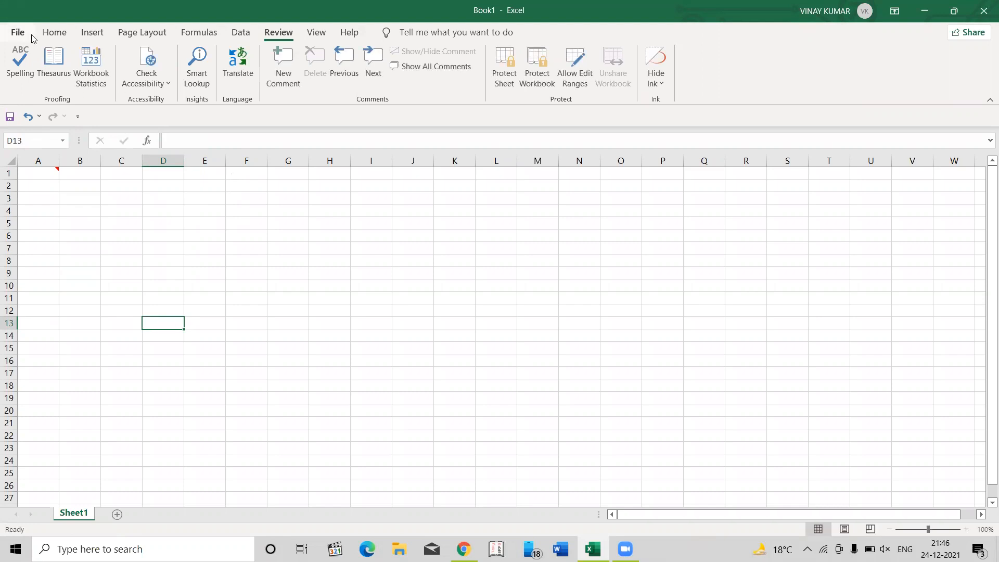
- View the arguments of the SUM function for cell D13 through Insert Function, without inserting it
click(55, 33)
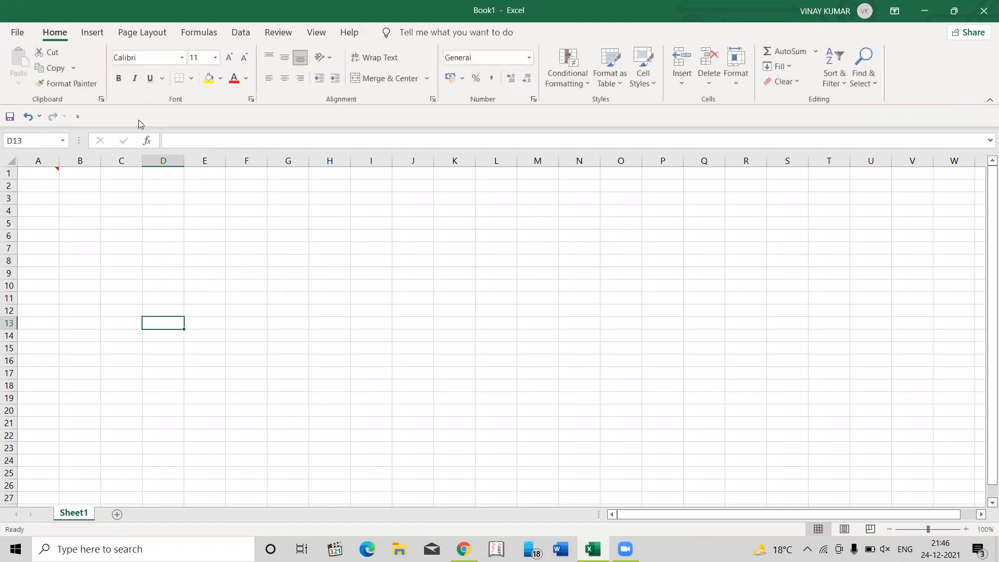
key(shift+F3)
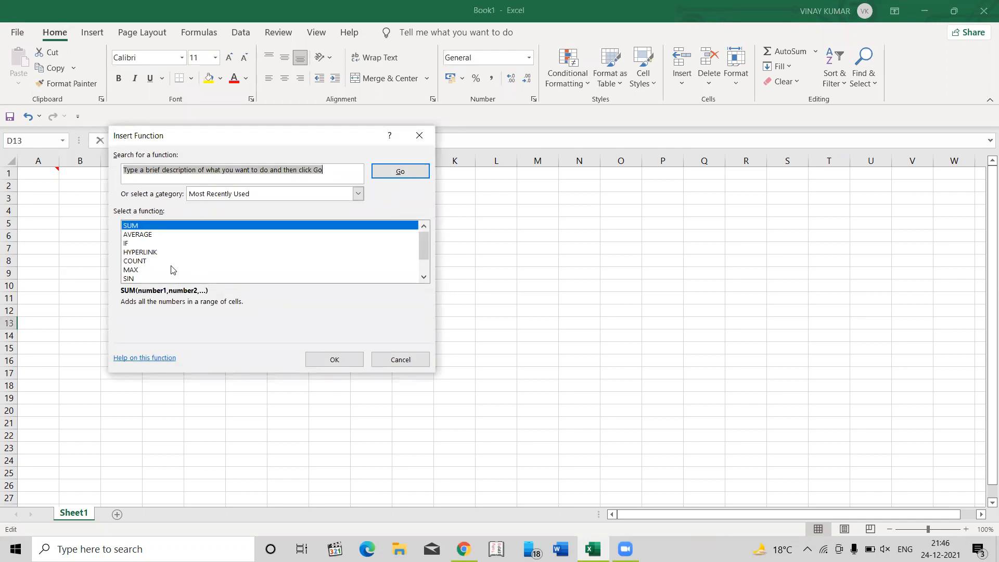
click(135, 226)
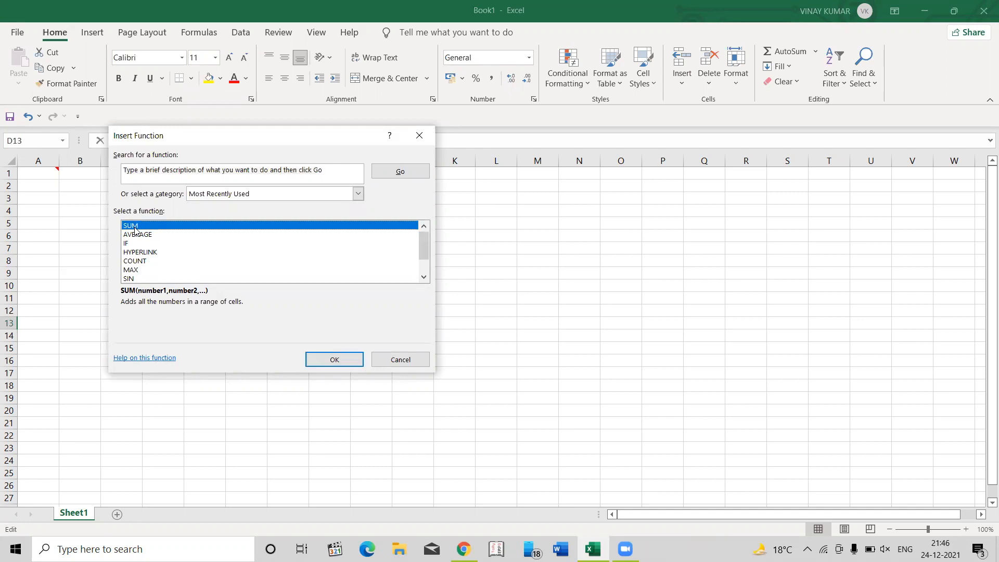
click(323, 360)
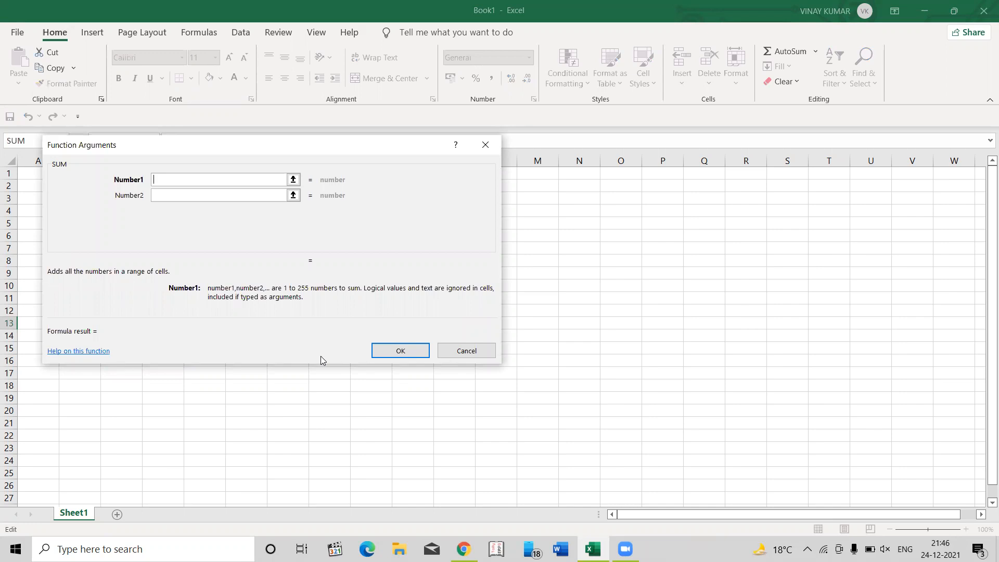
key(Escape)
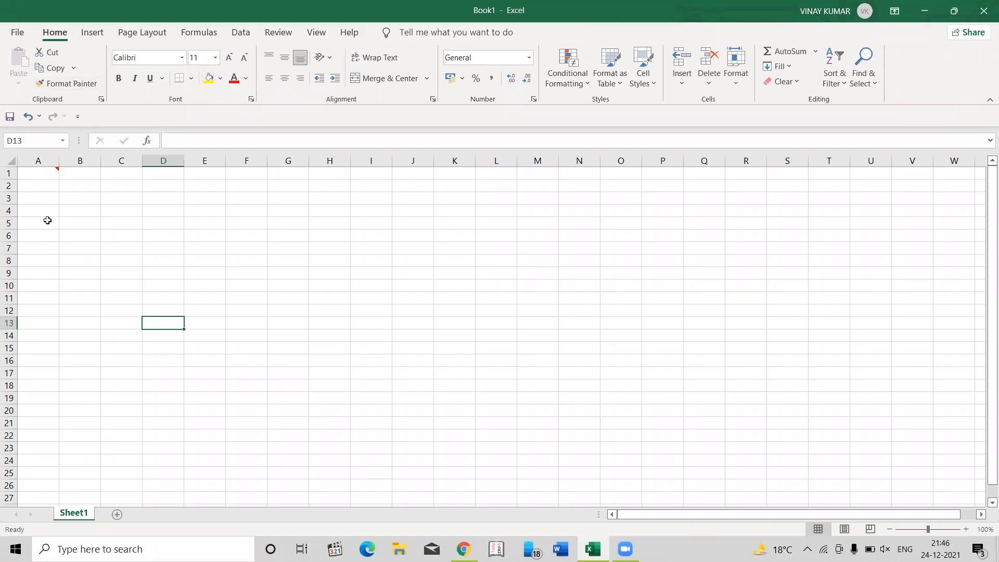
- Enter the heading "Name" in cell A2
click(37, 186)
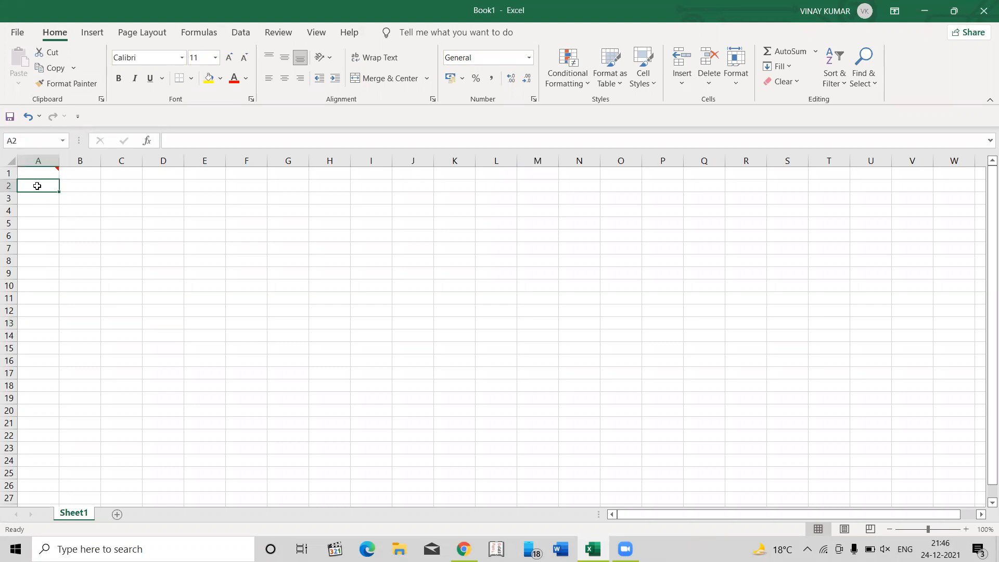
text(Name)
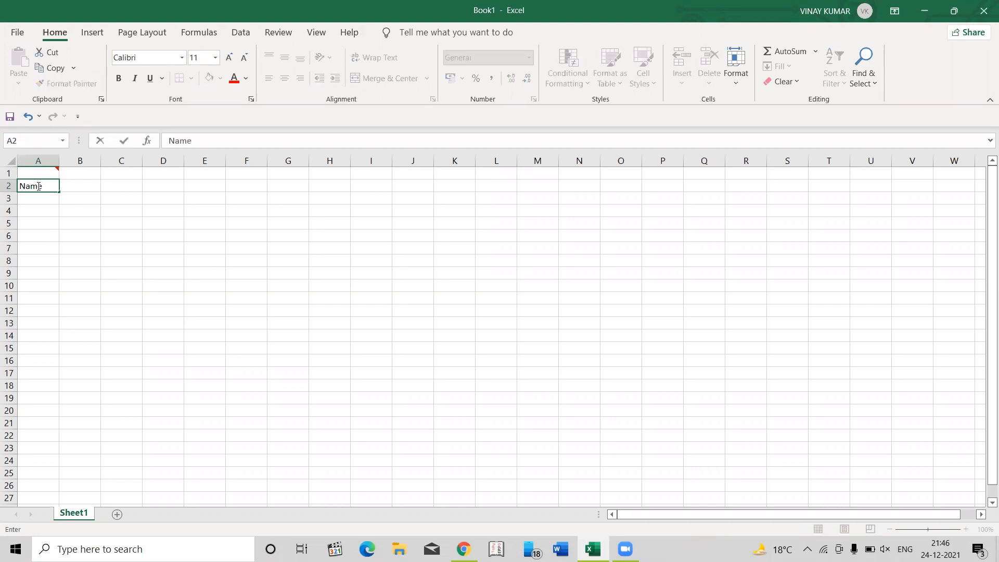
key(Tab)
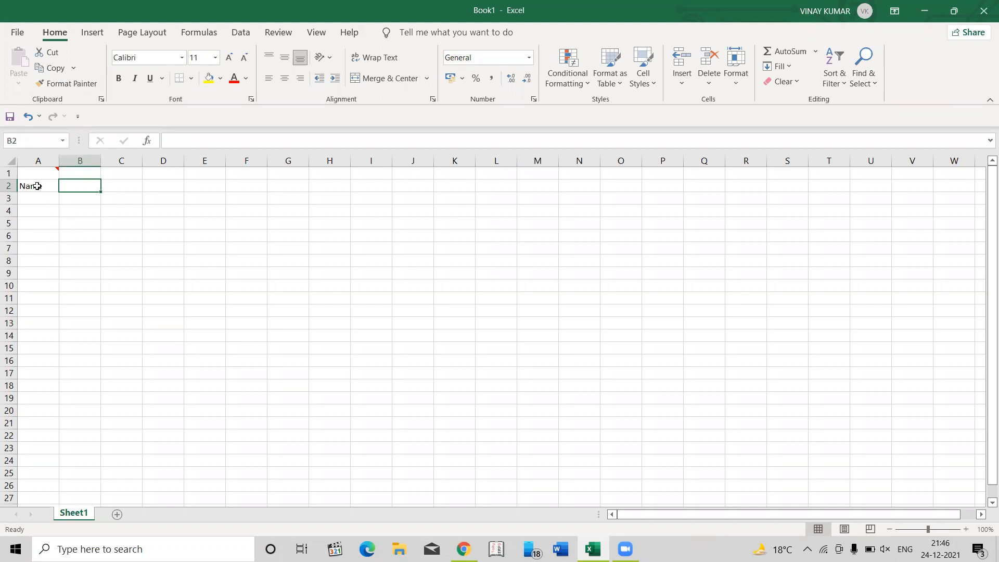
- Insert a new sheet row above the "Name" heading and a new sheet column before column A
click(37, 186)
key(alt+h)
key(i)
key(r)
key(alt+h)
key(i)
key(c)
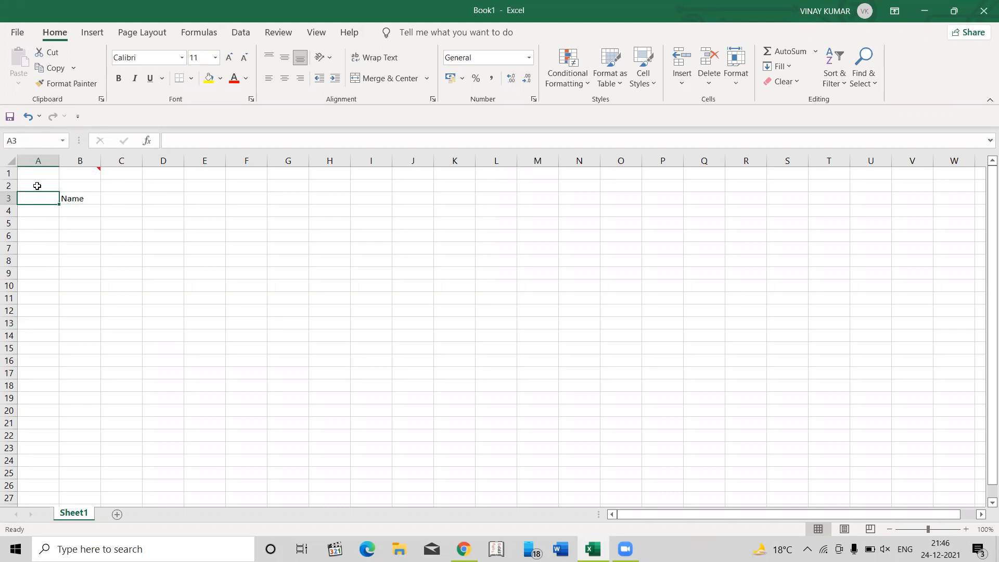
- Fill cell A3 with the standard dark blue colour
key(alt)
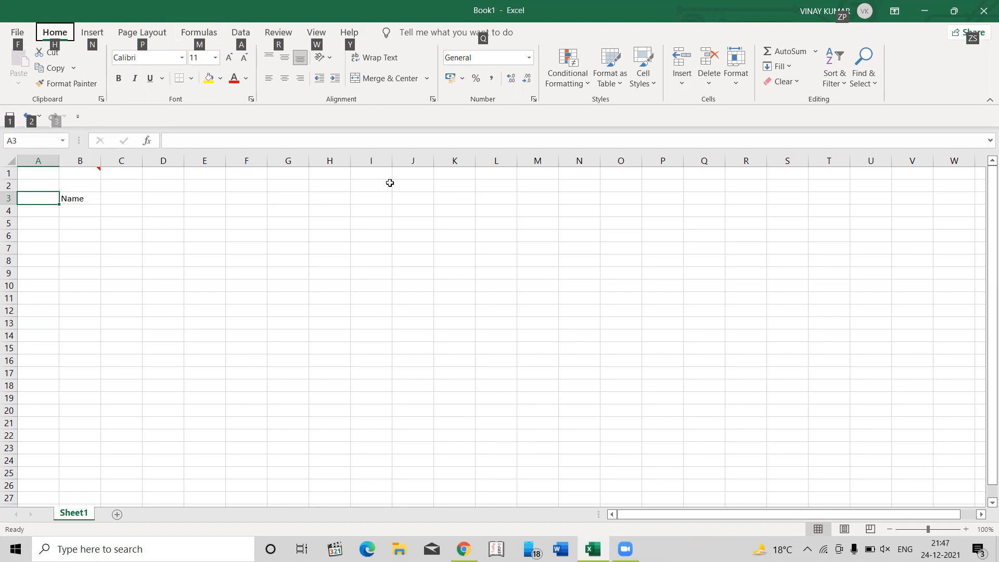
key(h)
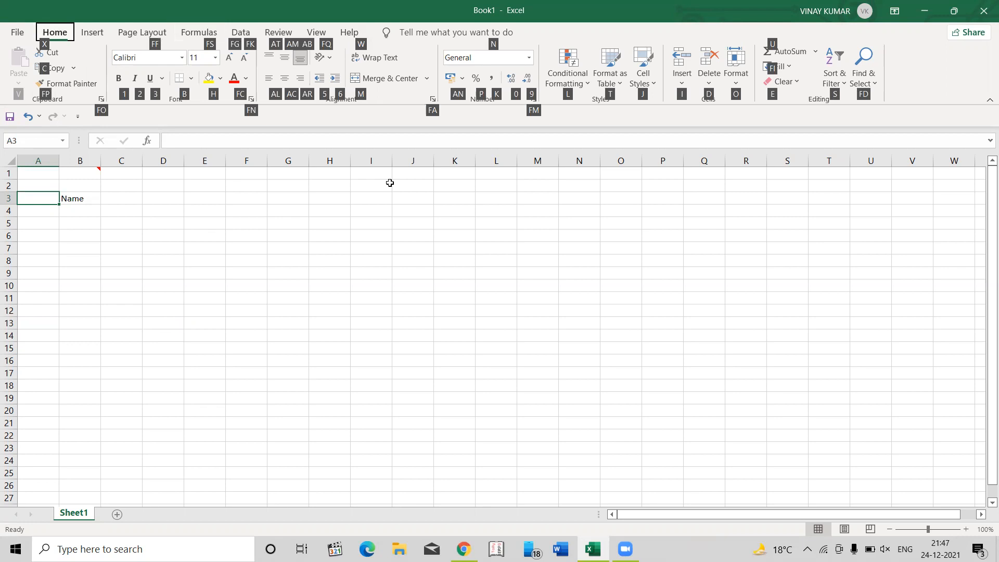
key(h)
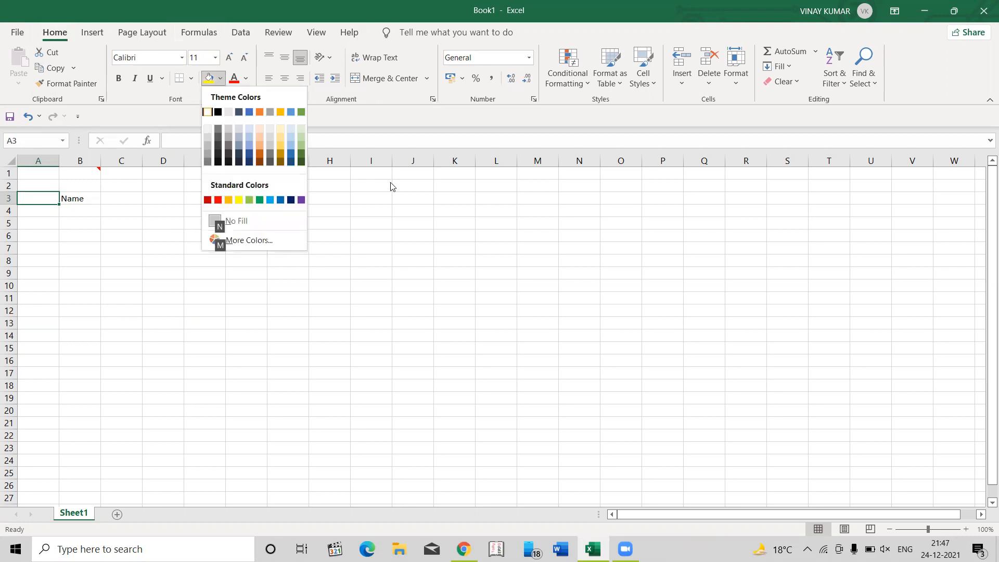
key(Right)
key(Right)
key(Right)
key(Down)
key(Down)
key(Down)
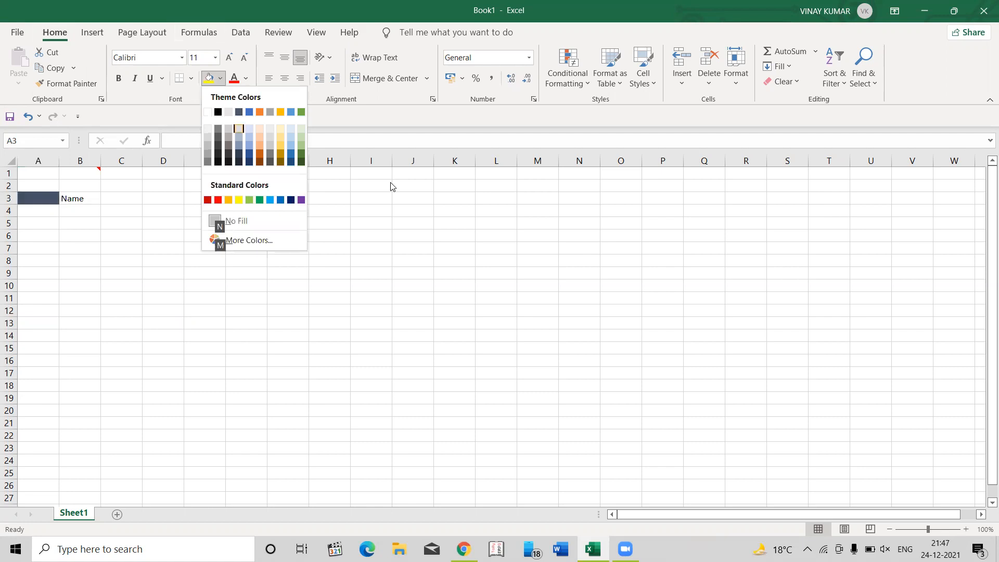
key(Down)
key(Down)
key(Down)
key(Down)
key(Right)
key(Right)
key(Right)
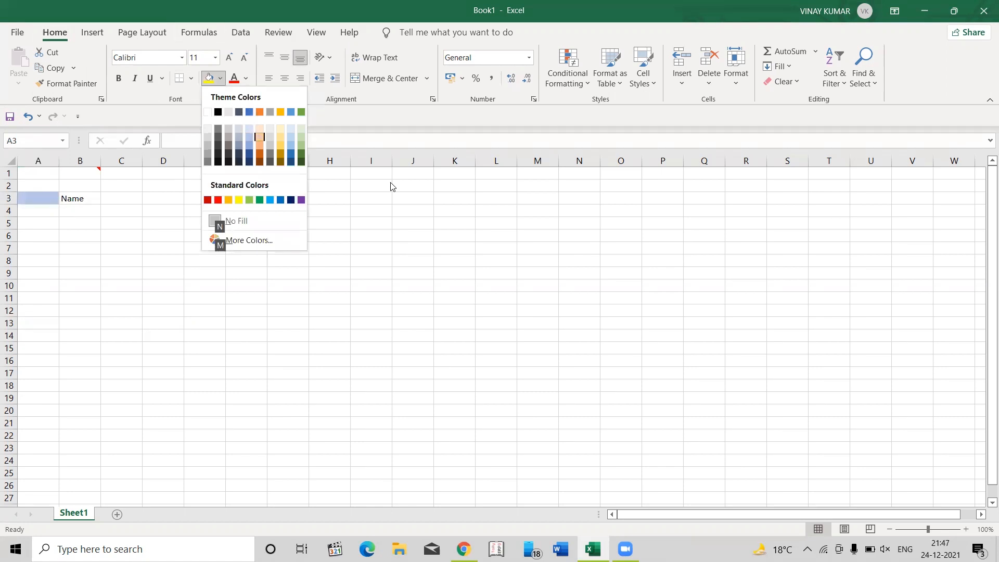
key(Right)
key(Right)
key(Down)
key(Down)
key(Down)
key(Down)
key(Left)
key(Left)
key(Left)
key(Right)
key(Right)
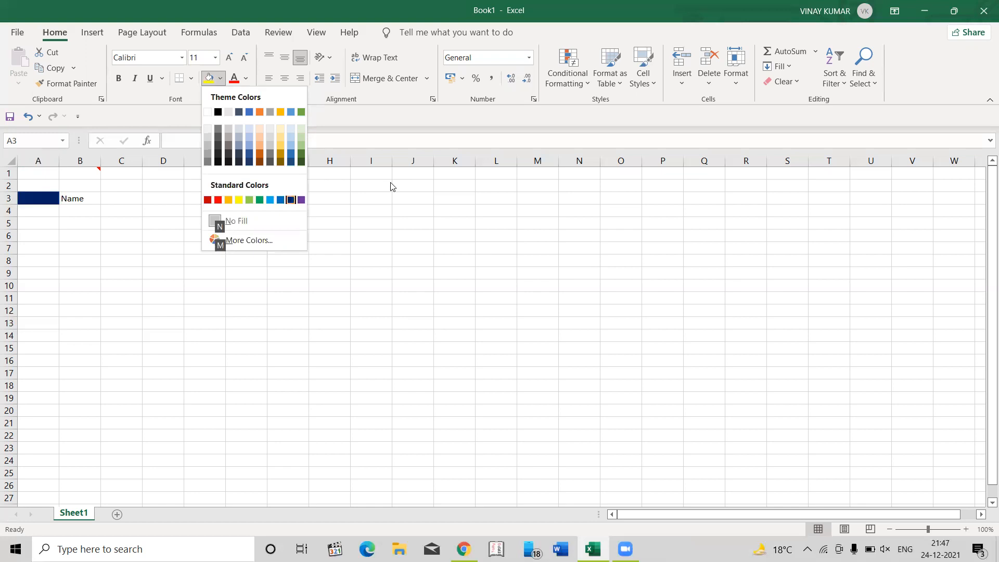
key(Return)
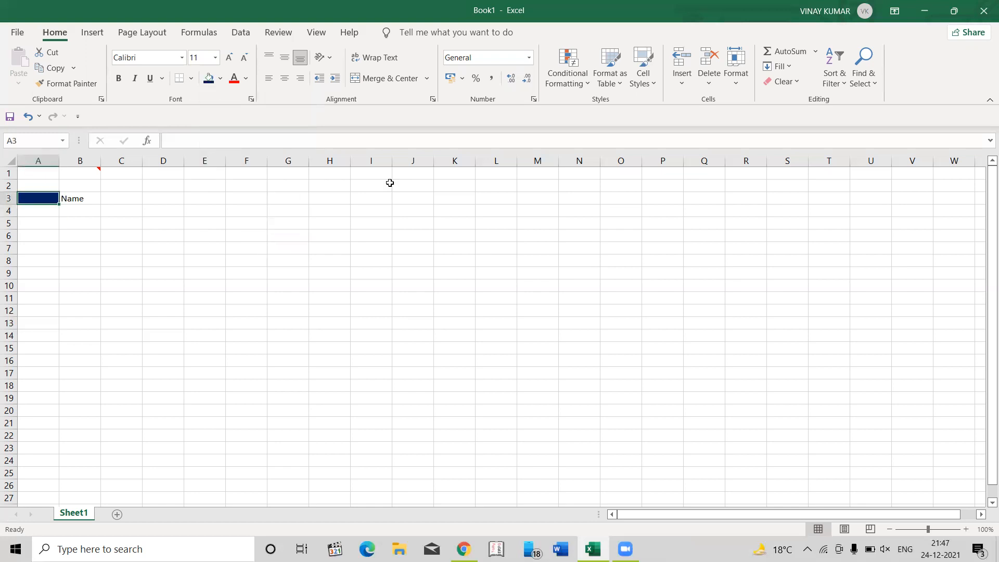
- Enter the heading "Roll No" in cell A3 and reselect that cell
text(Ro)
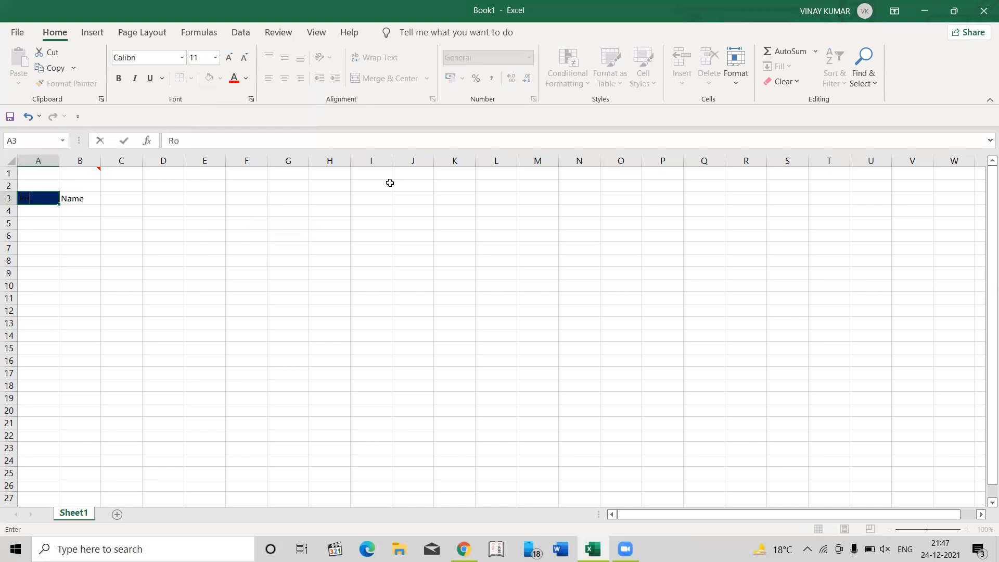
text(ll No)
key(Return)
key(Up)
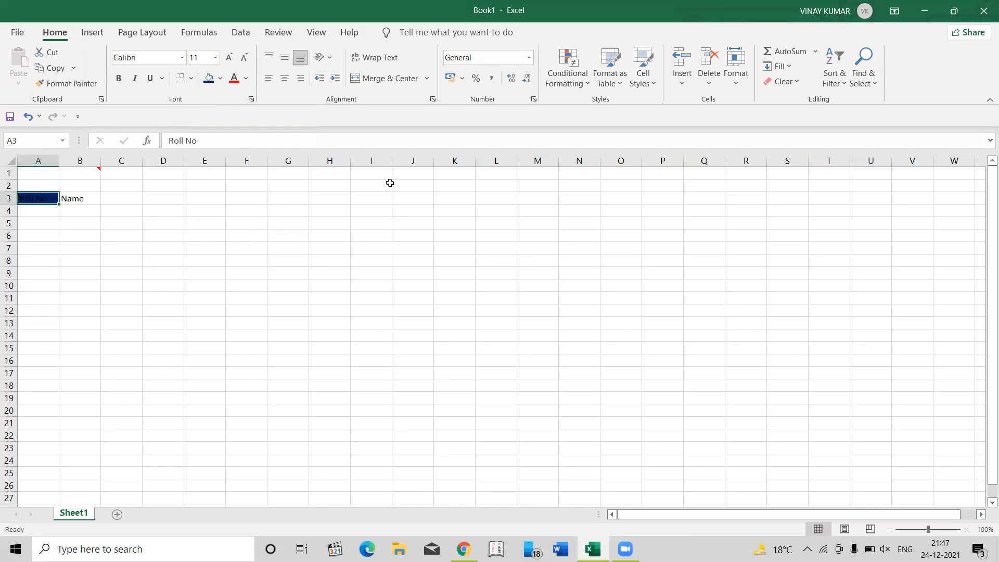
key(F2)
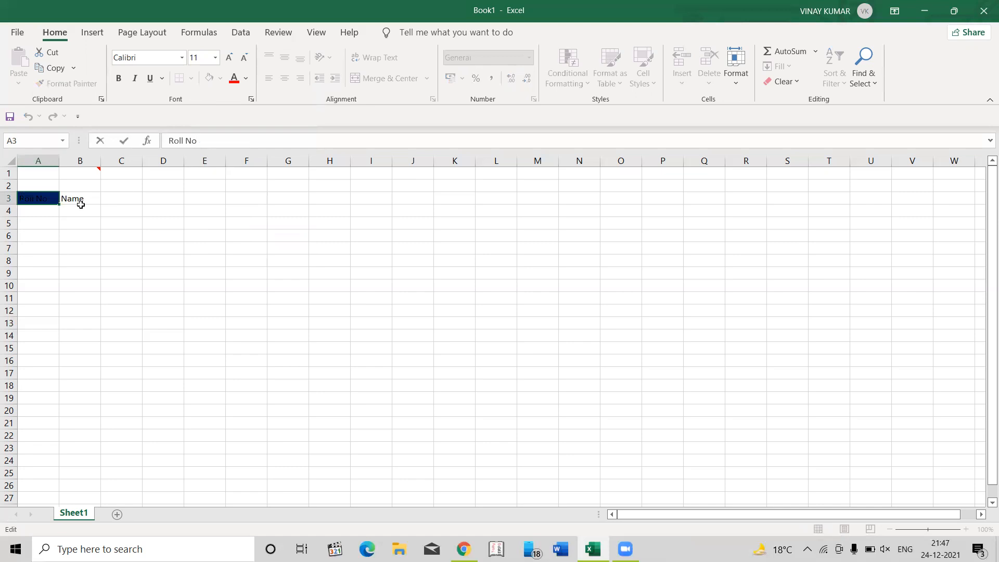
click(42, 211)
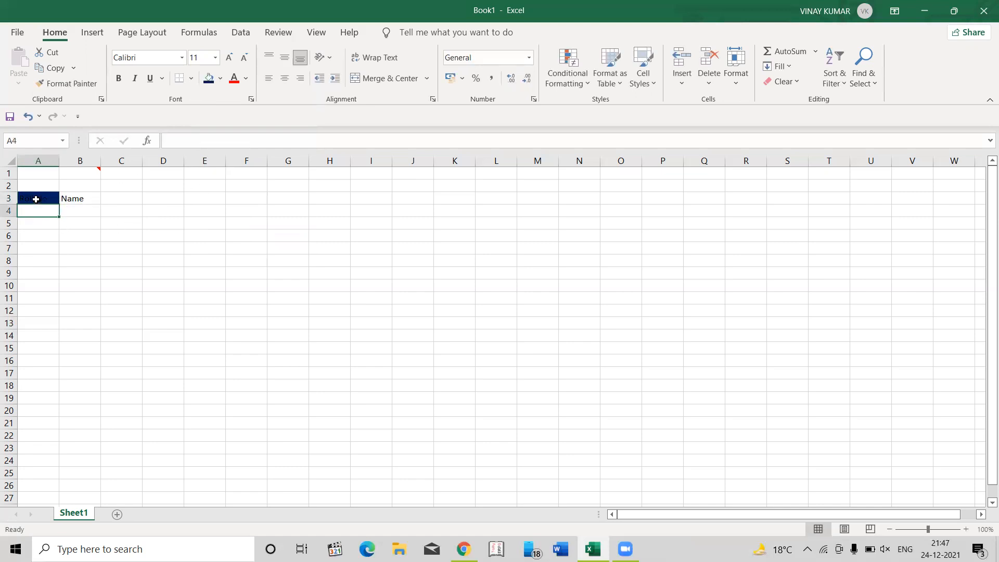
click(36, 198)
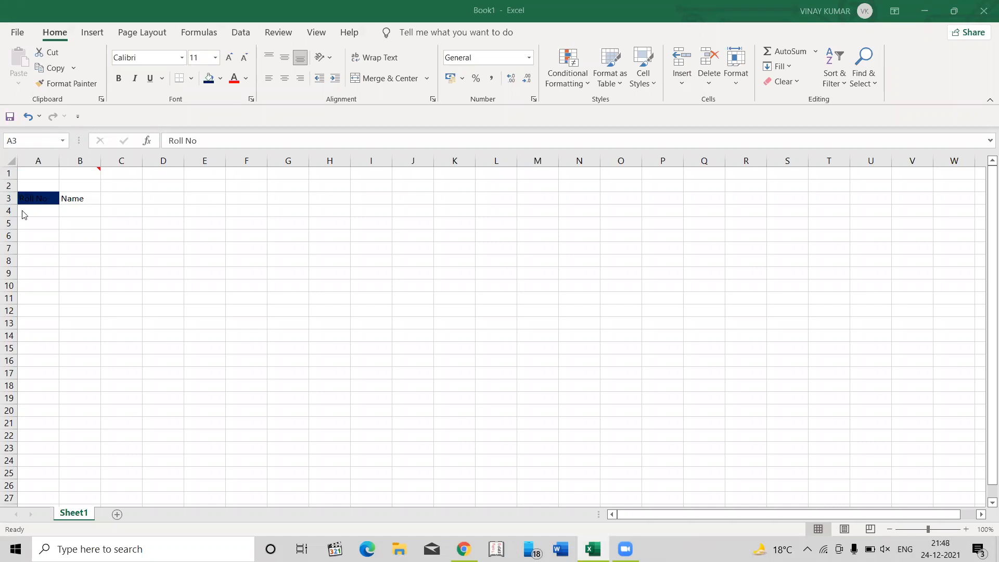
- Remove the dark blue fill from the "Roll No" cell A3 by setting it to No Fill
click(40, 198)
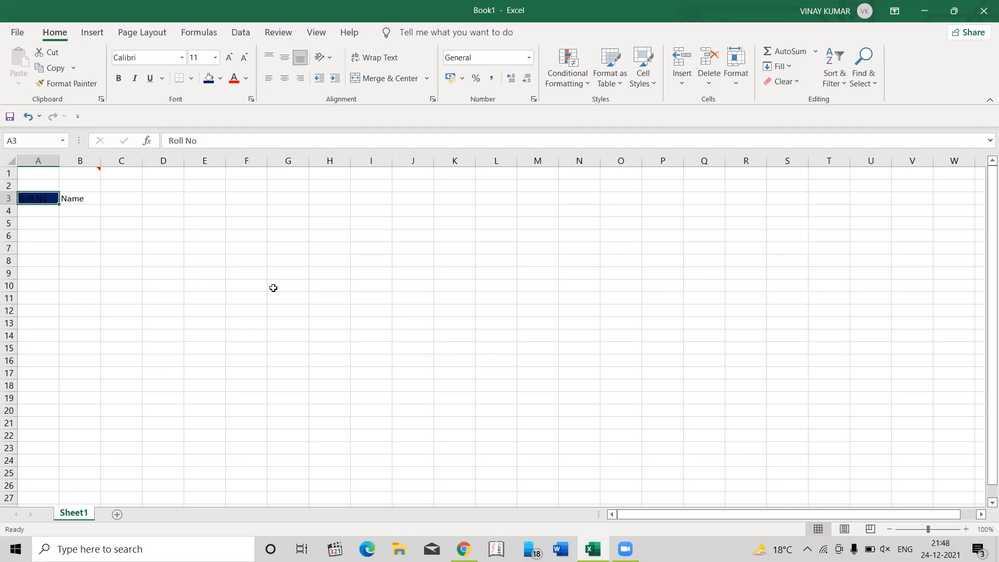
key(alt)
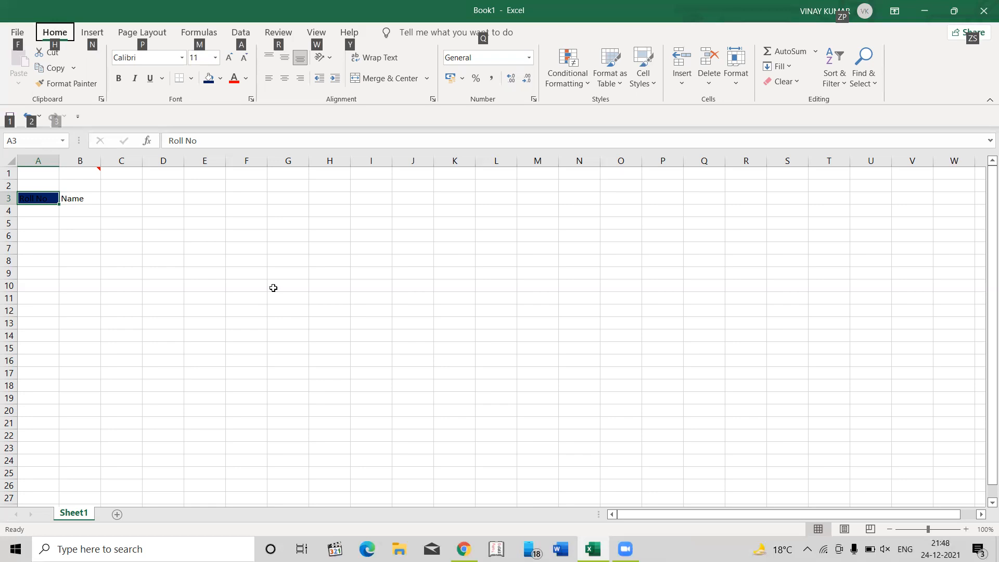
key(h)
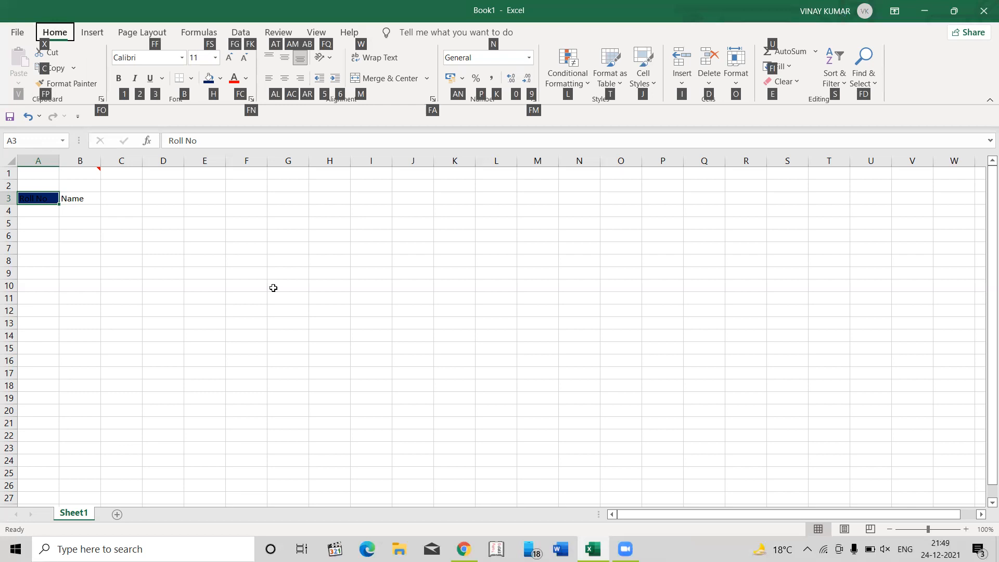
key(h)
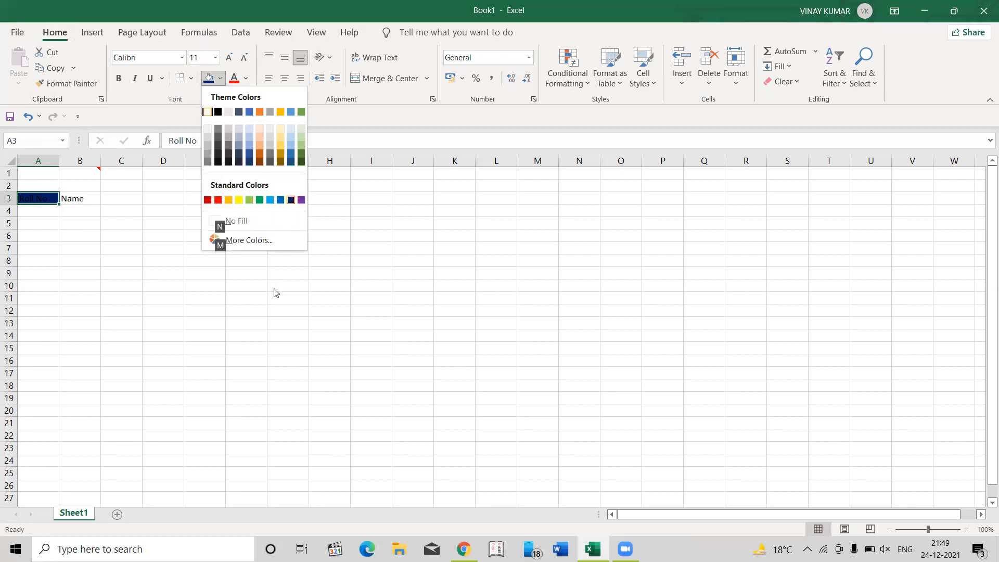
key(Escape)
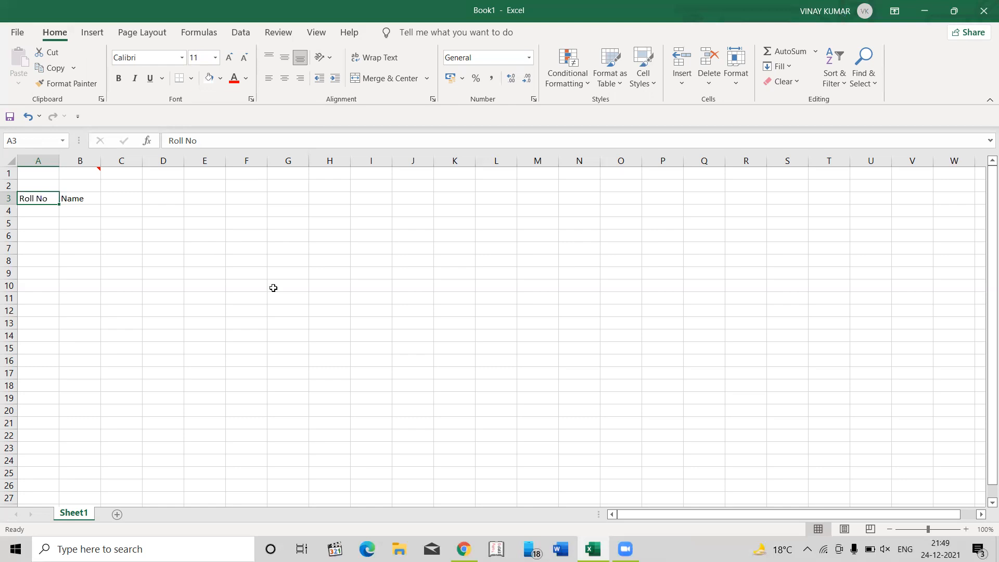
- Enter the heading "Subject" in cell C3
key(Right)
key(Right)
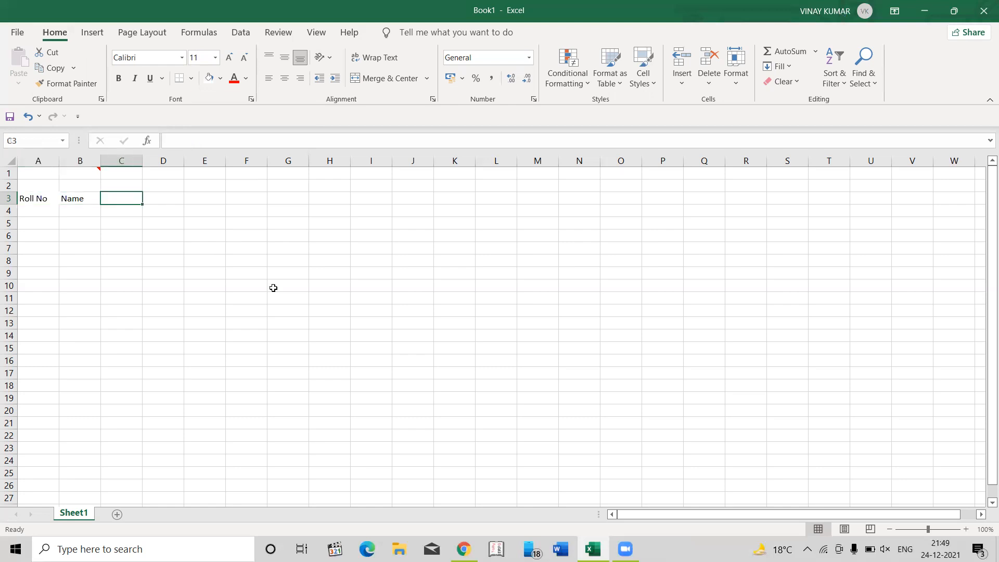
text(Mr)
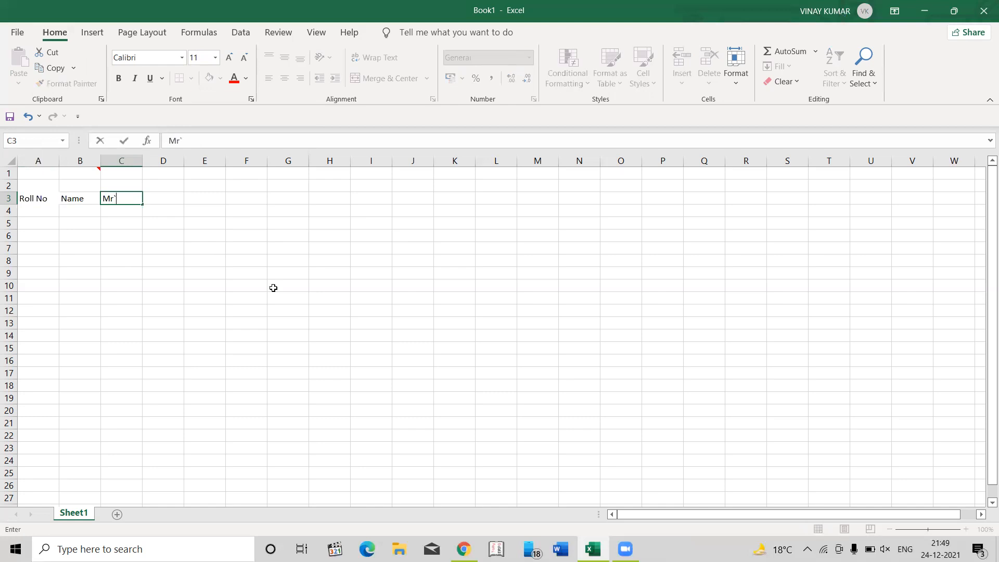
key(Escape)
text(Sube)
key(BackSpace)
text(ject)
key(Tab)
- Enter the heading "Marks" in cell D3
text(<)
key(BackSpace)
text(MArr)
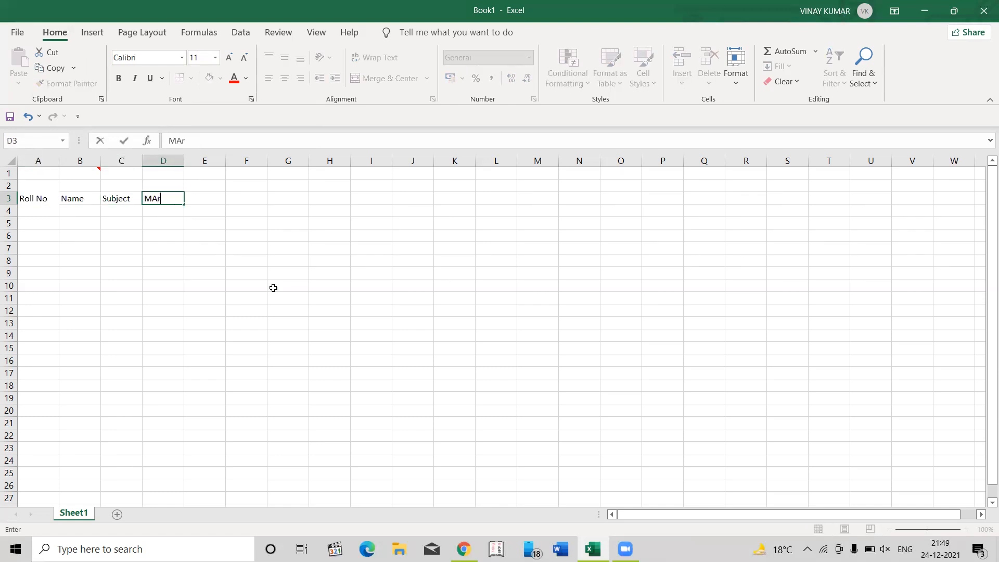
key(BackSpace)
key(BackSpace)
key(BackSpace)
text(arks)
key(Return)
- Enter the heading "Remarks" in cell E3
key(Up)
key(Right)
key(Right)
text(Remarks)
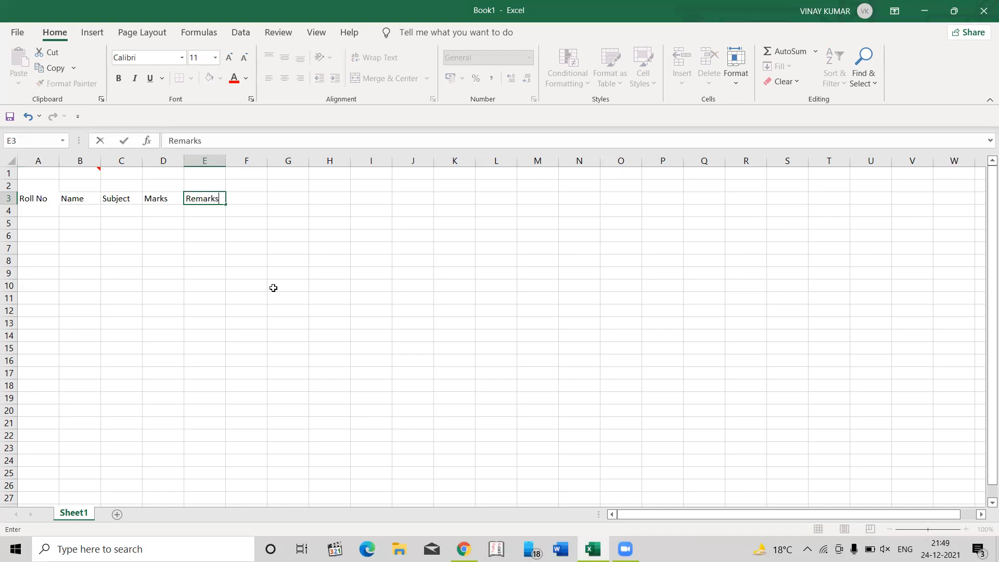
key(Return)
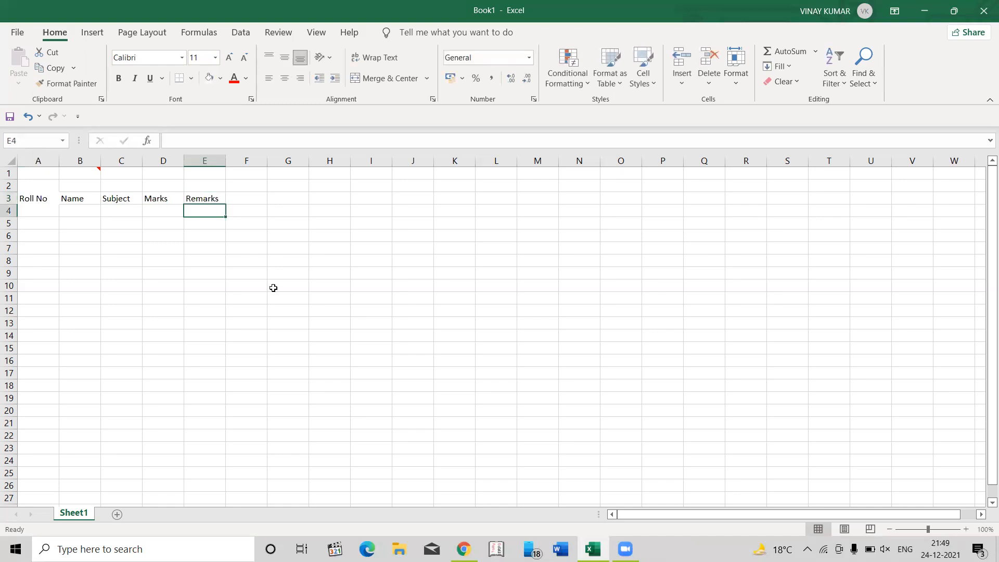
- Enter the roll number 1 in cell A4, below the "Roll No" heading
key(Left)
key(Left)
key(Left)
key(Left)
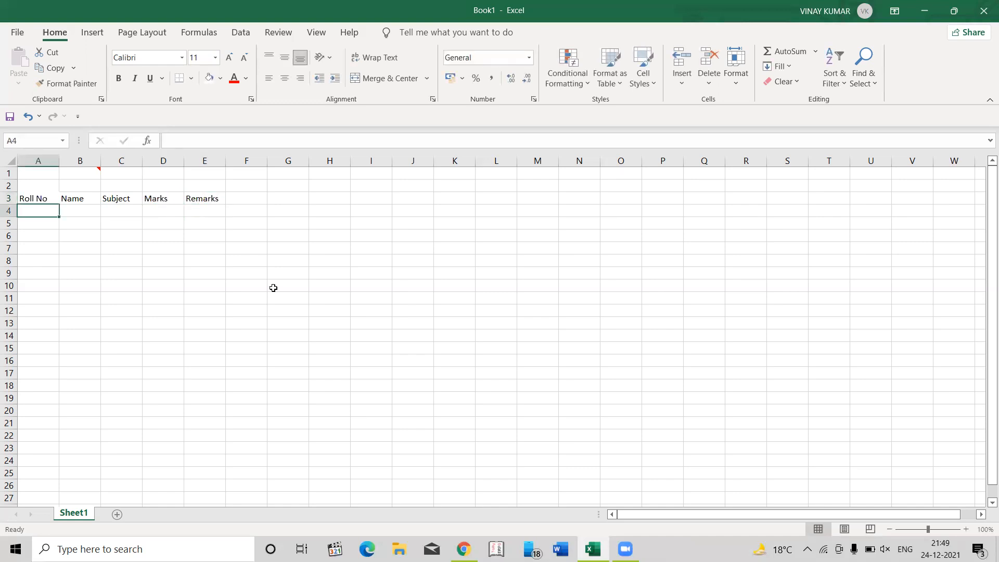
text(1)
key(Return)
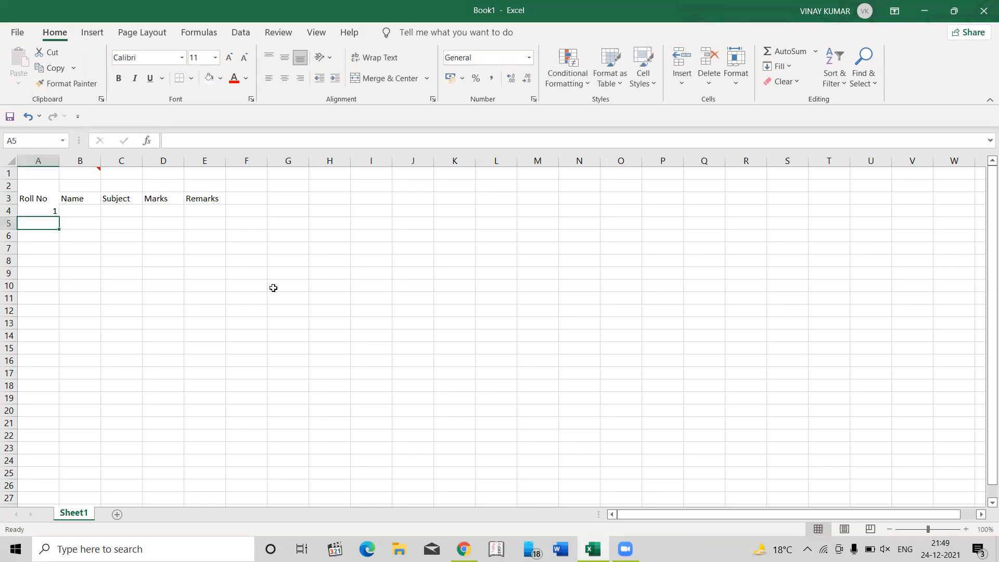
- Move the active cell down column A to row 39, and jump back up to cell A1
key(Down)
key(Down)
key(Down)
key(Down)
key(Down)
key(Down)
key(Down)
key(Down)
key(Down)
key(Down)
key(Down)
key(Down)
key(Down)
key(Down)
key(Down)
key(Down)
key(Down)
key(Down)
key(Down)
key(Down)
key(Up)
key(ctrl+Up)
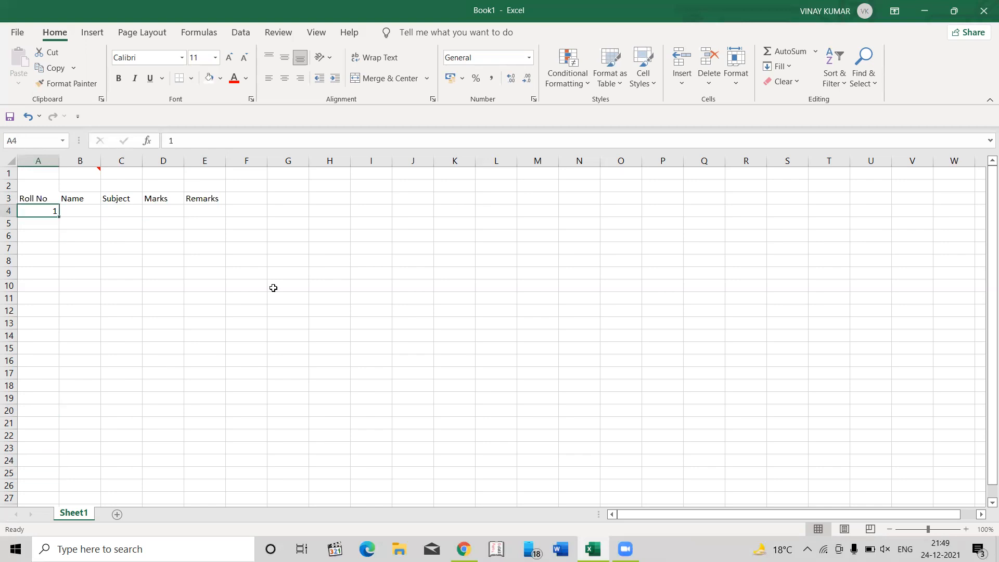
key(Down)
key(Down)
key(Down)
key(Down)
key(Down)
key(Down)
key(Down)
key(Down)
key(Down)
key(Down)
key(Down)
key(Down)
key(Down)
key(Down)
key(Down)
key(Down)
key(Down)
key(Down)
key(Down)
key(Down)
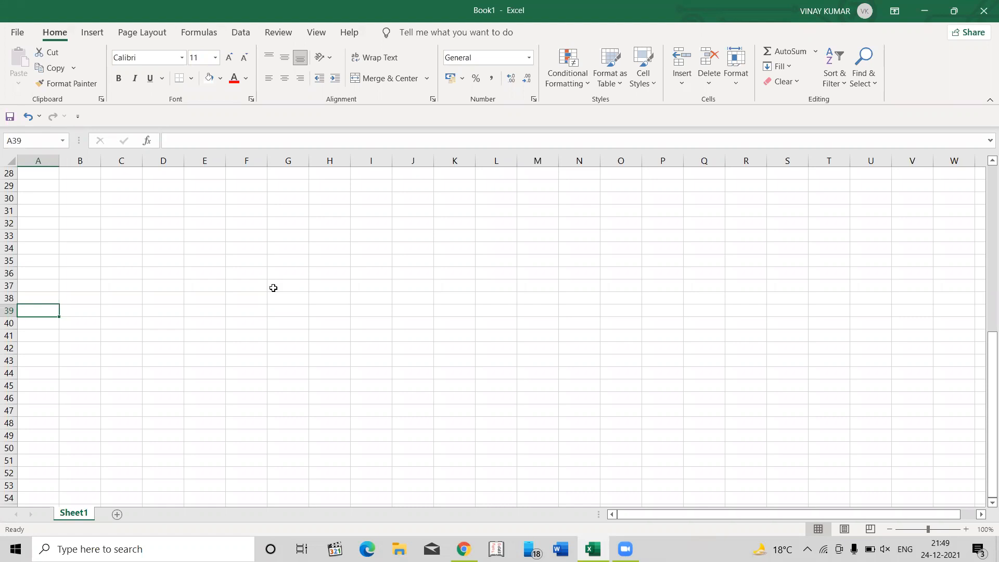
key(ctrl+Up)
key(ctrl+Up)
key(ctrl+Up)
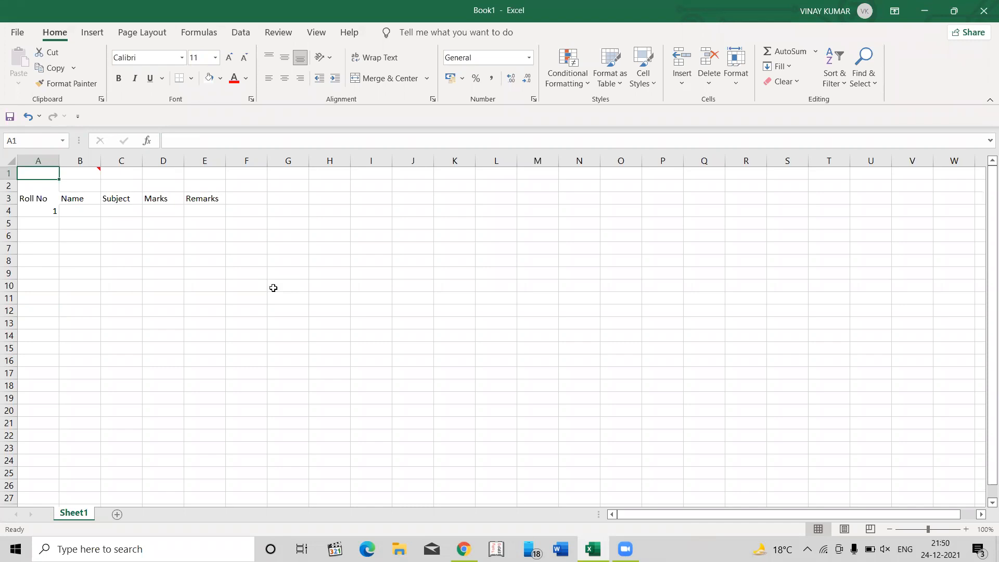
- Move the active cell along row 4 to column T, and return directly to cell A4
key(Down)
key(Down)
key(Down)
key(Right)
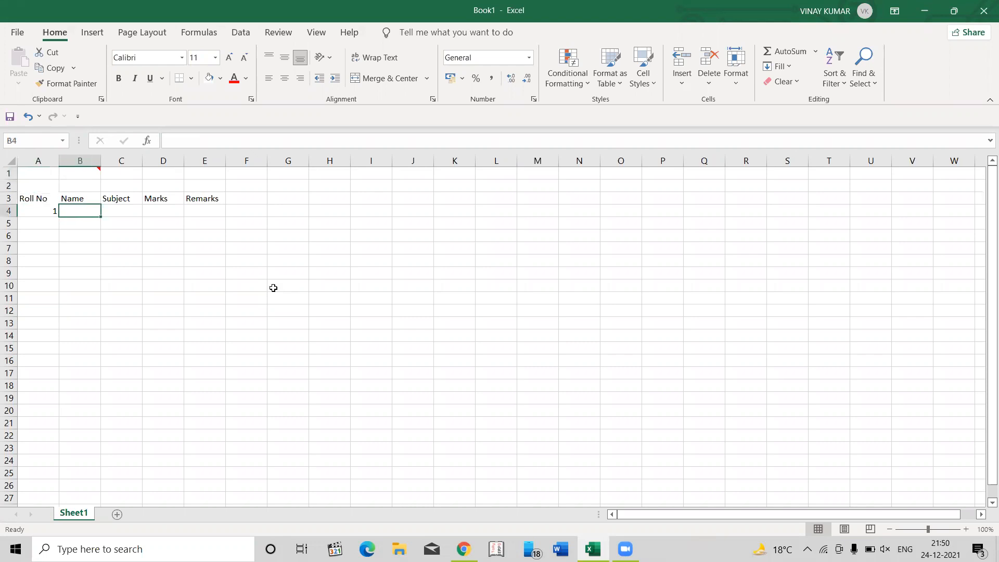
key(Right)
key(Right)
key(Right)
key(Right)
key(Right)
key(Right)
key(Right)
key(Right)
key(Right)
key(Right)
key(Right)
key(Right)
key(Right)
key(Right)
key(Right)
key(Right)
key(Right)
key(Right)
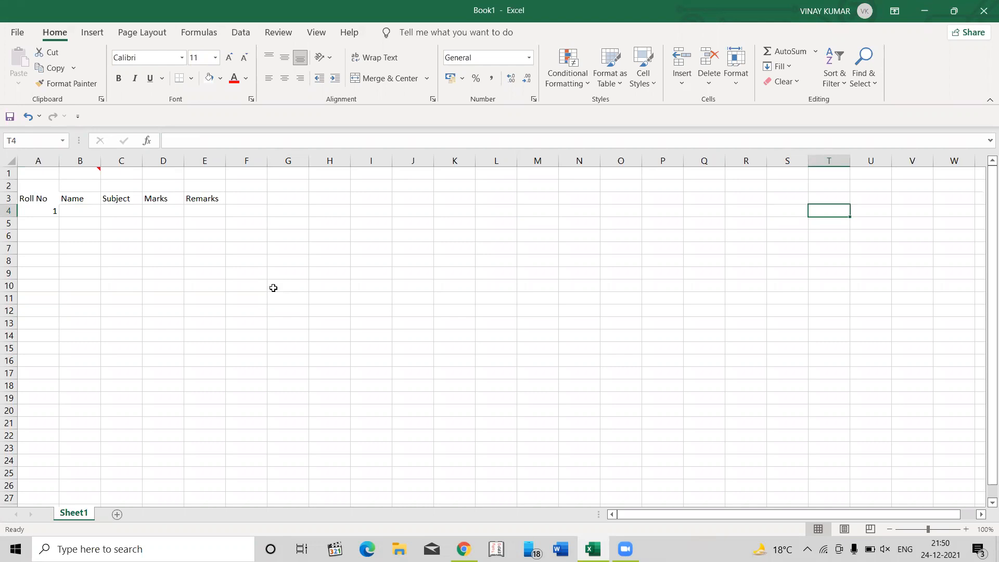
key(Home)
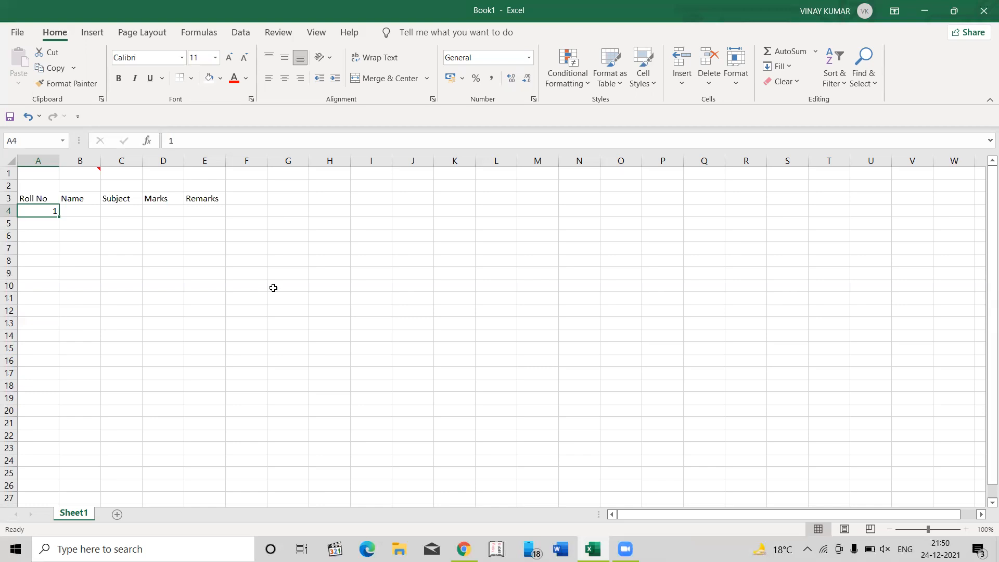
- Page down two screens from cell A4 to A58, and page back up to A4
key(Page_Down)
key(Page_Down)
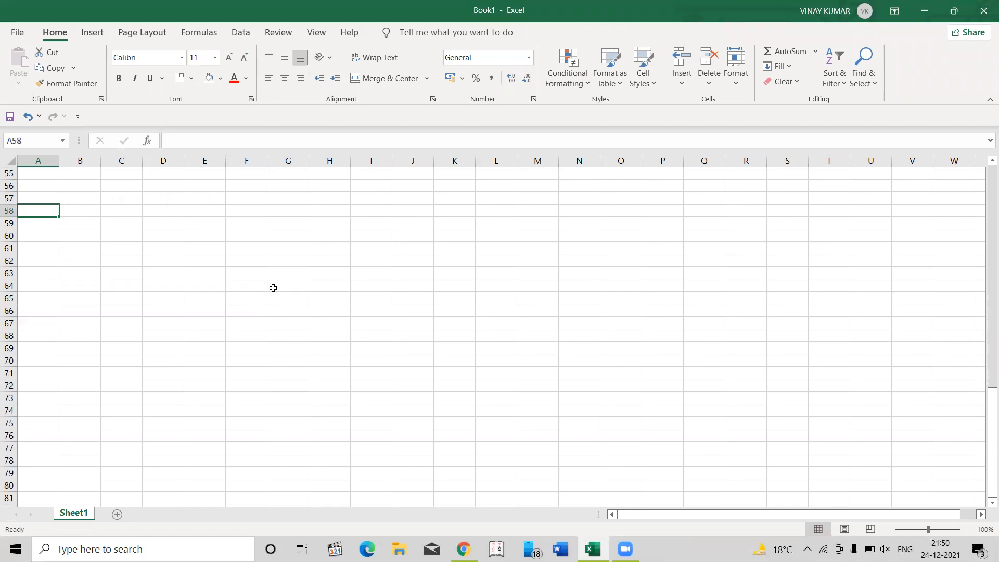
key(Page_Up)
key(Page_Up)
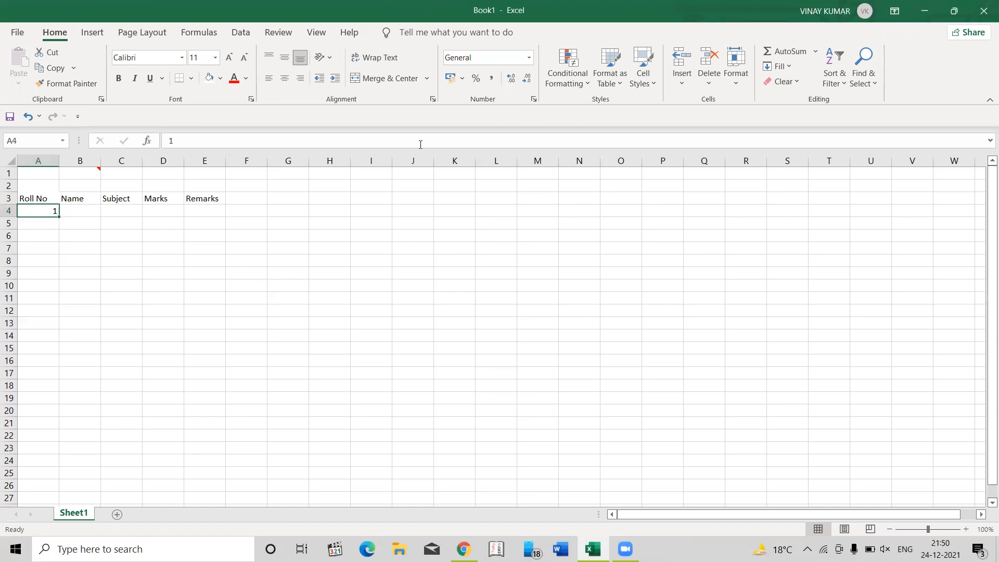
- Insert a new sheet column before the "Marks" column, starting from cell D3
click(47, 228)
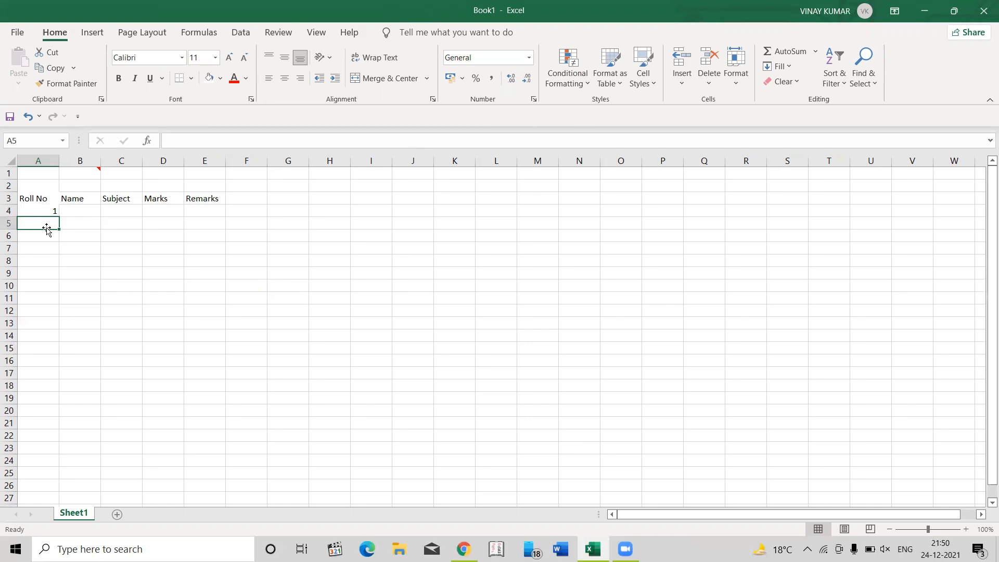
key(Right)
key(Right)
key(Right)
key(Right)
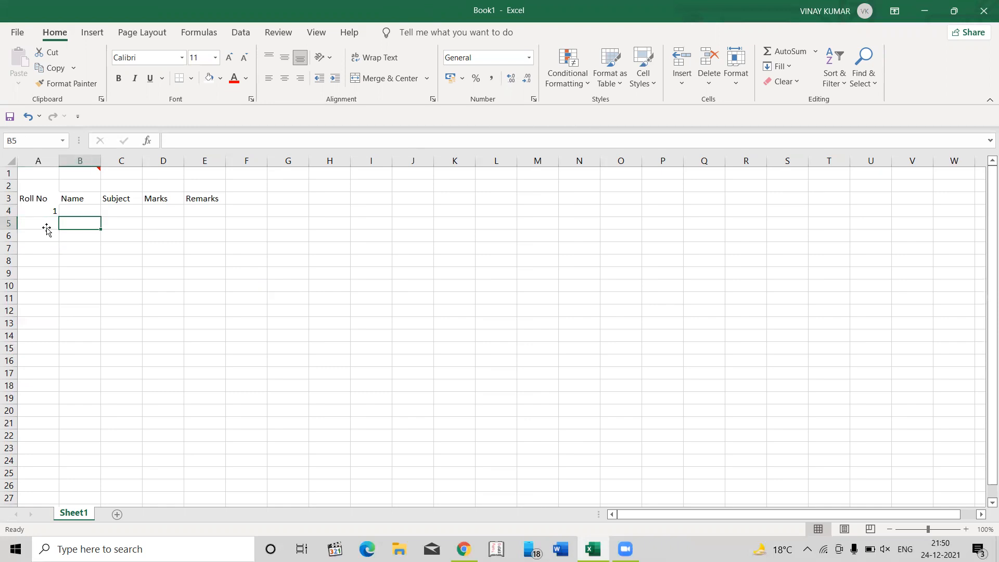
key(Left)
key(Up)
key(Up)
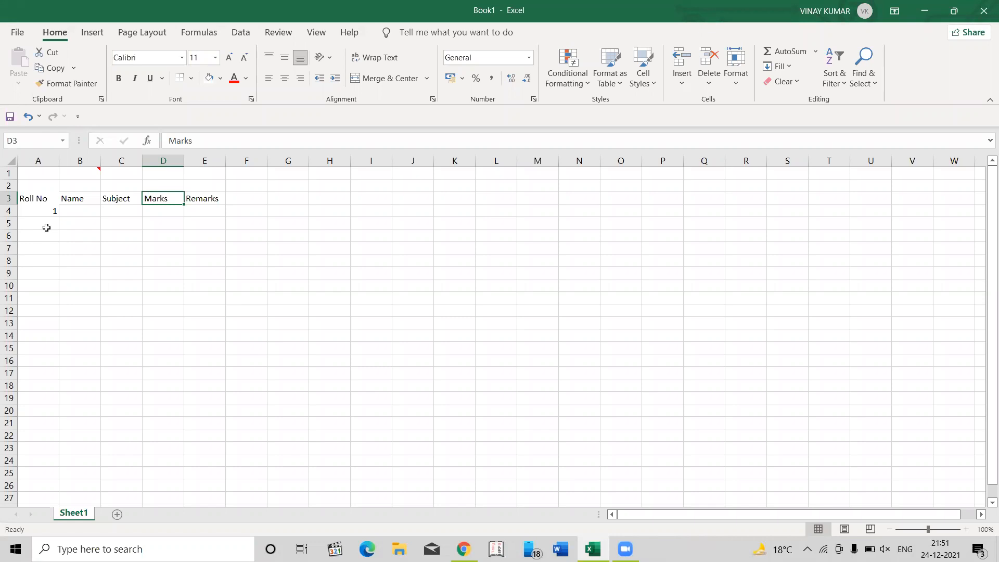
key(alt)
key(i)
key(c)
- Copy the "Marks" heading from cell E3 into the empty cell D3
key(Right)
key(ctrl+c)
key(Left)
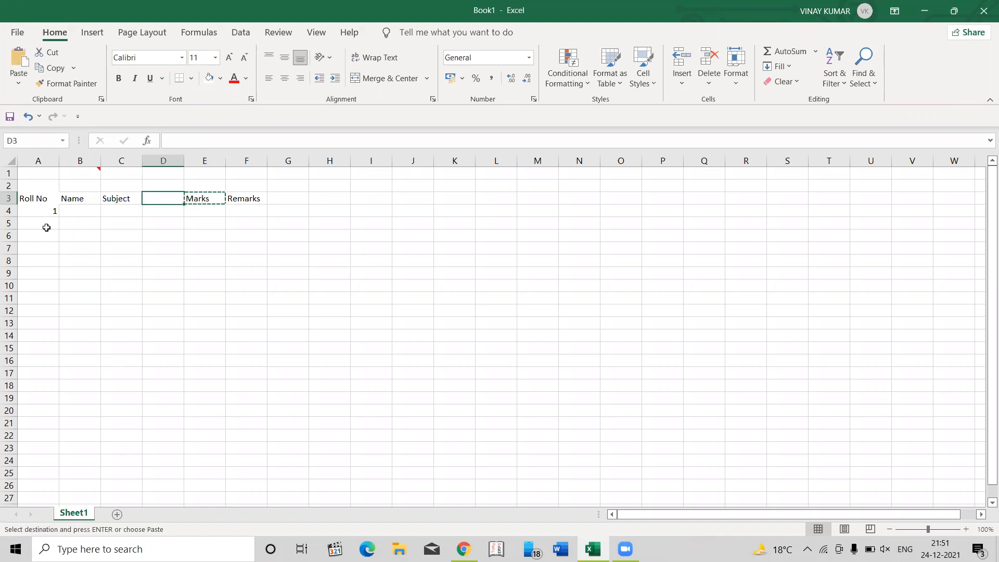
key(Return)
key(Down)
key(Up)
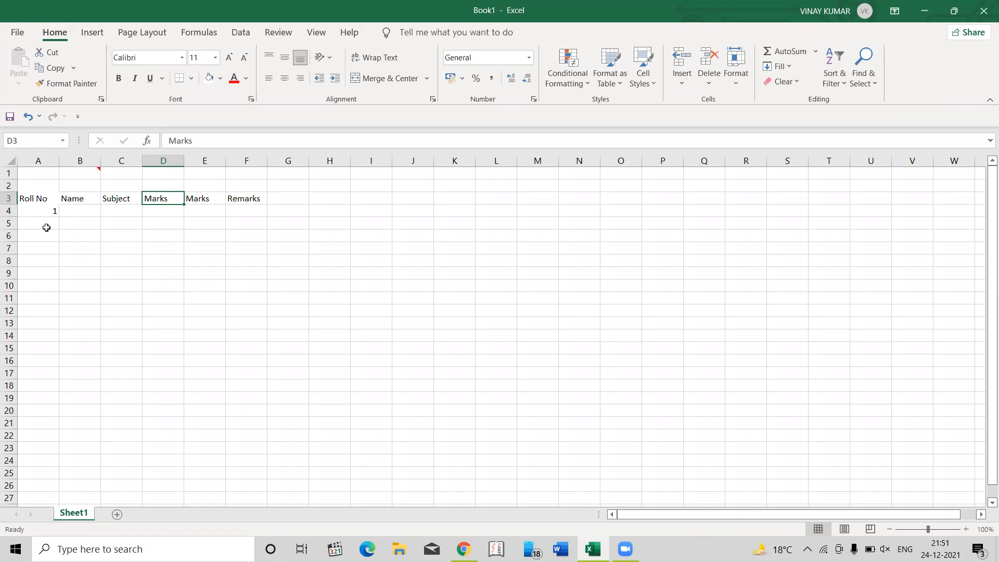
- Undo the paste of the "Marks" heading in cell D3
key(Left)
key(Left)
key(Left)
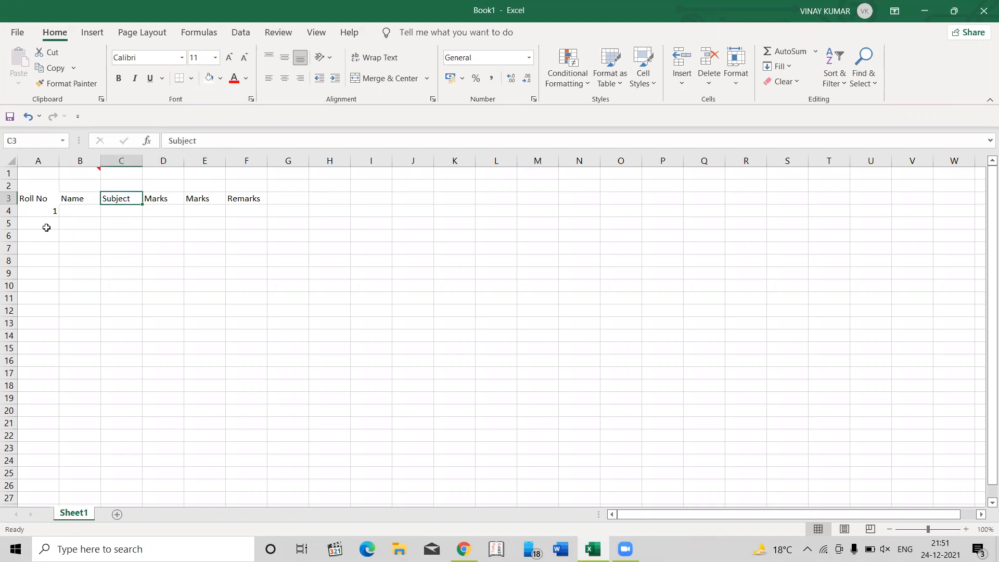
key(Right)
key(Right)
key(Right)
key(Right)
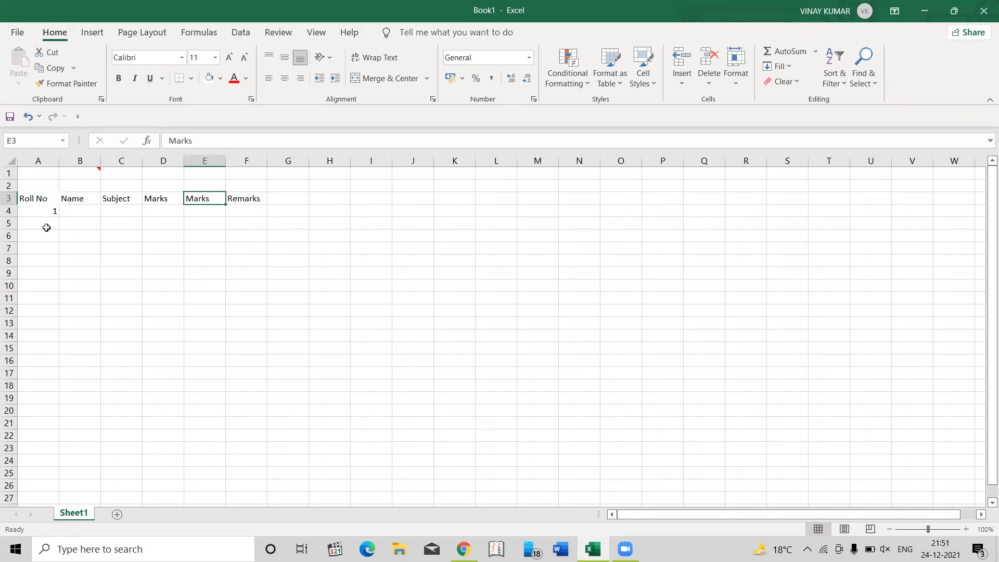
key(ctrl+z)
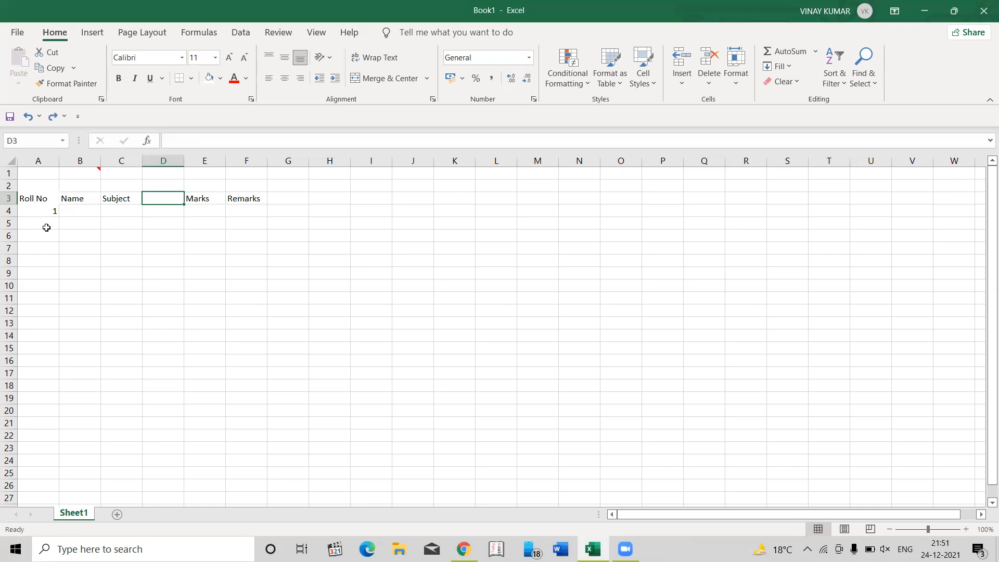
- Copy the "Marks" heading from cell E3 again, paste it into D3, and clear the copy selection
key(Right)
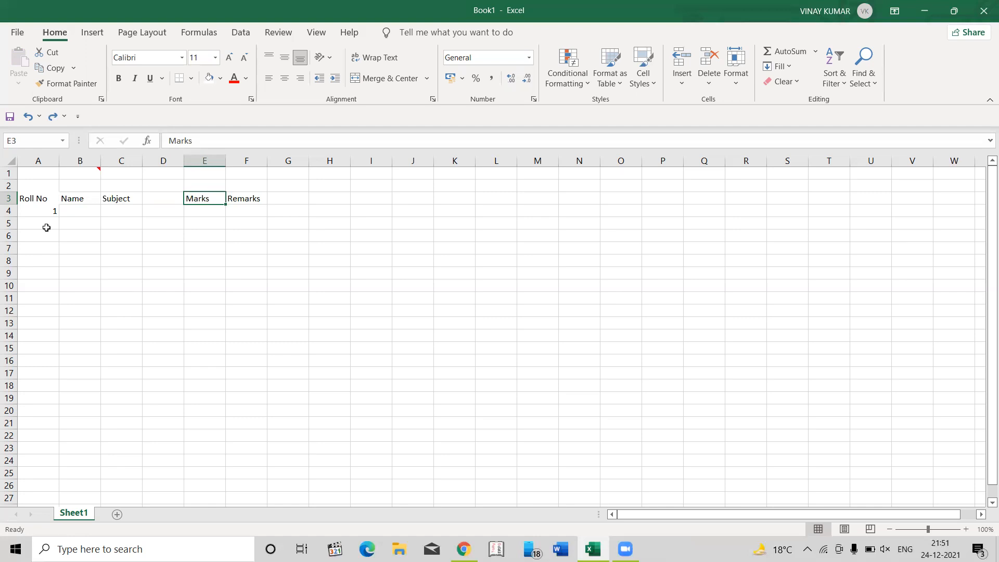
key(ctrl+c)
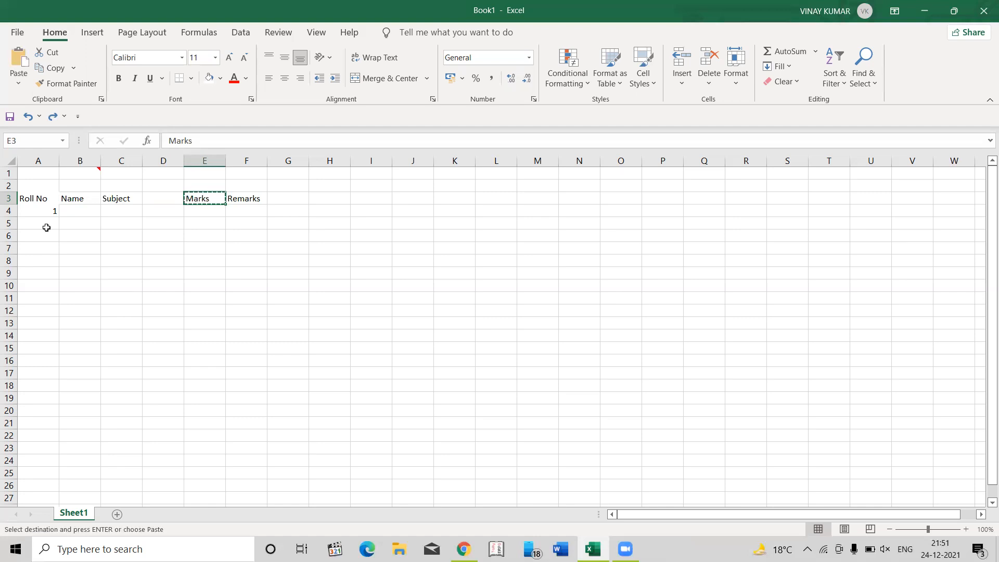
key(Left)
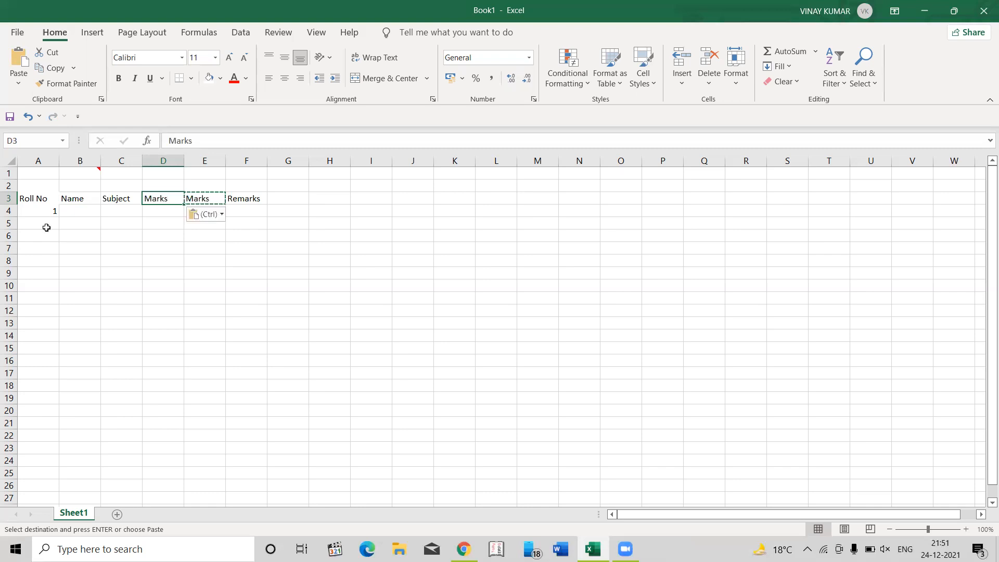
key(Escape)
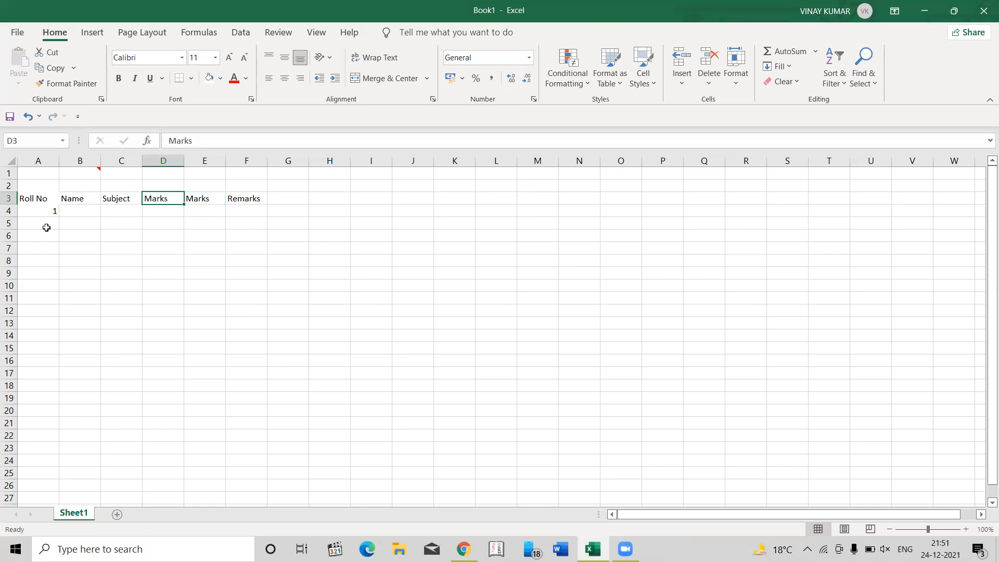
- Move the "Marks" heading from cell E3 to cell H3
key(Right)
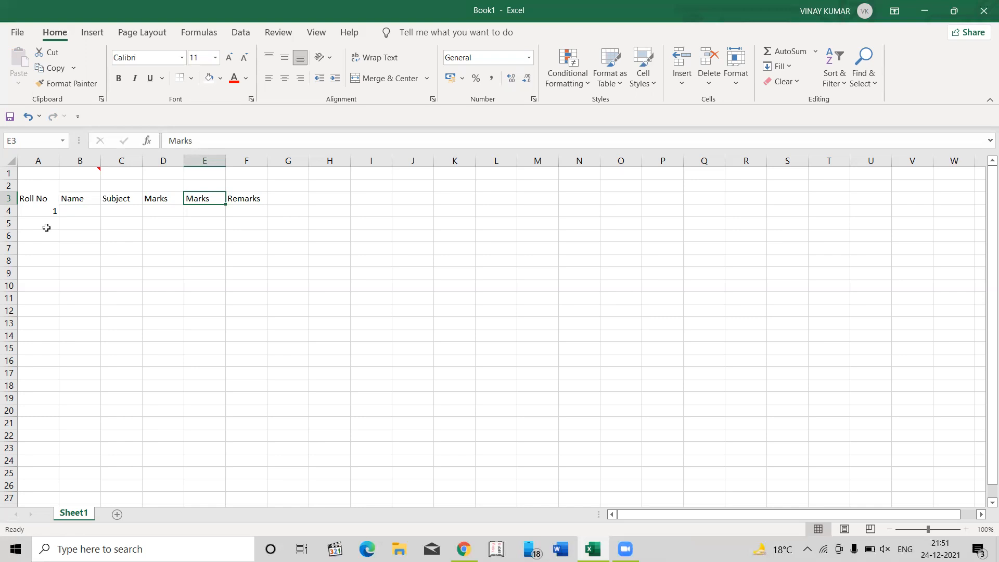
key(ctrl+c)
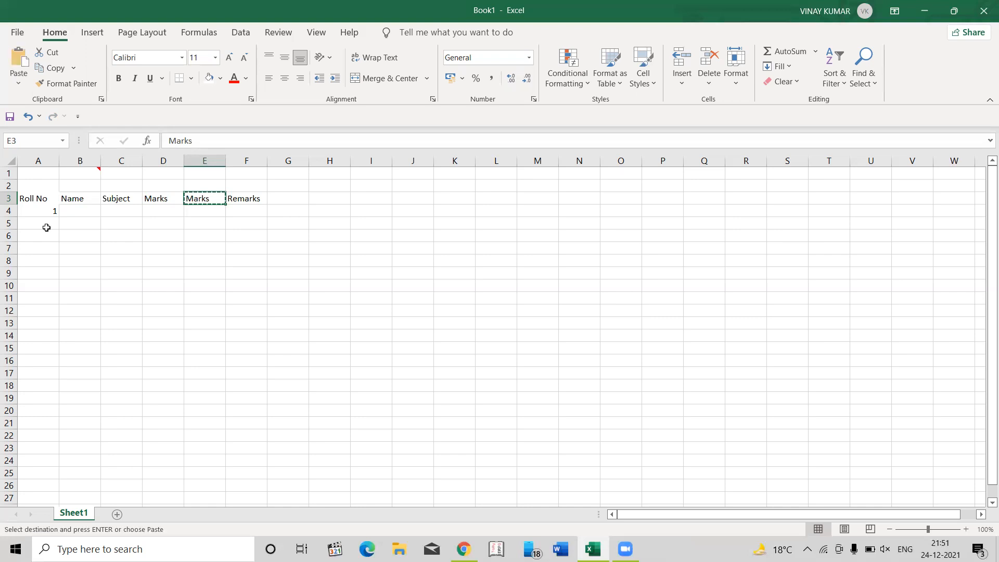
key(Right)
key(Right)
key(Right)
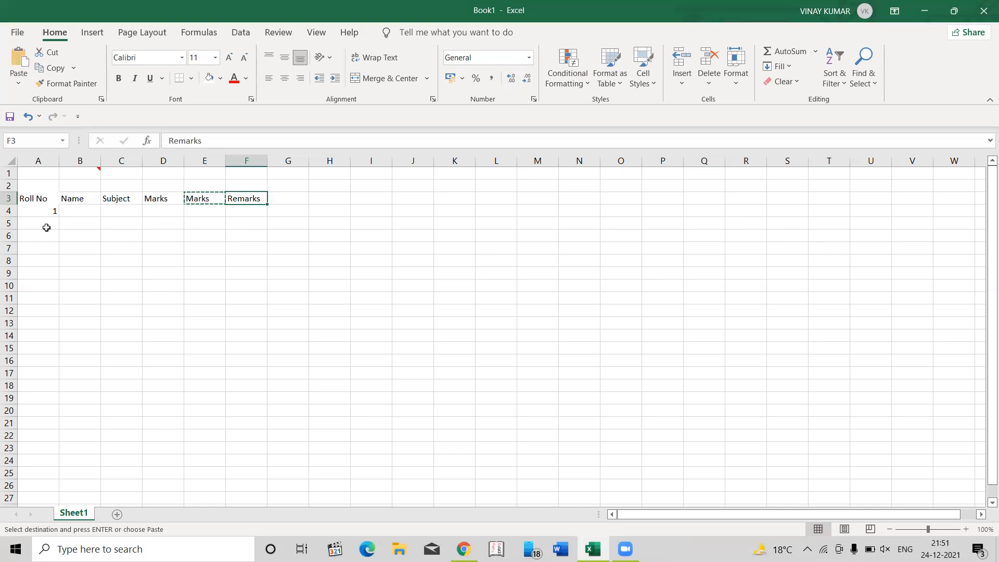
key(Return)
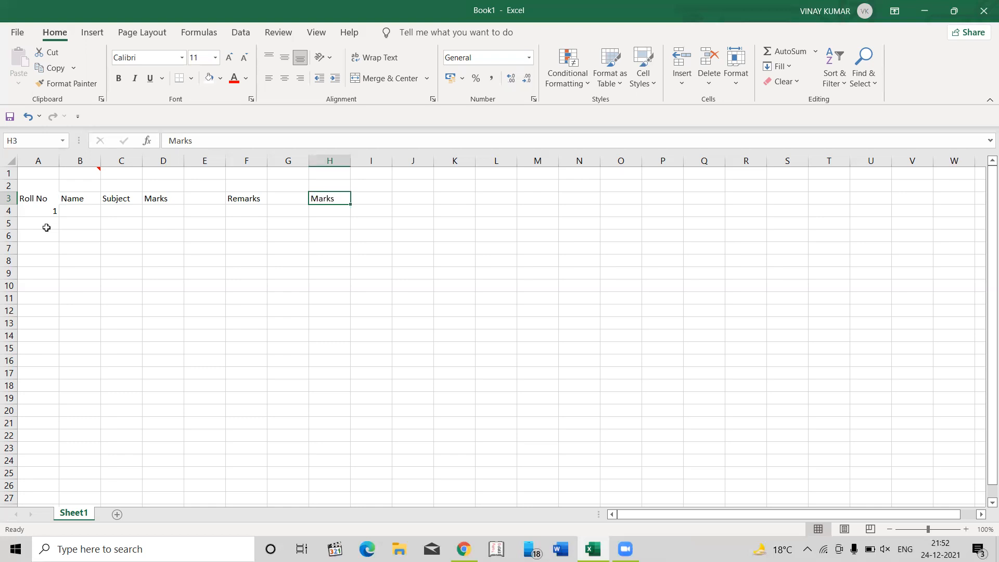
- Undo the move of the "Marks" heading to H3, restoring it in E3, and clear the copy selection
key(ctrl+z)
key(Escape)
key(ctrl+z)
key(ctrl+z)
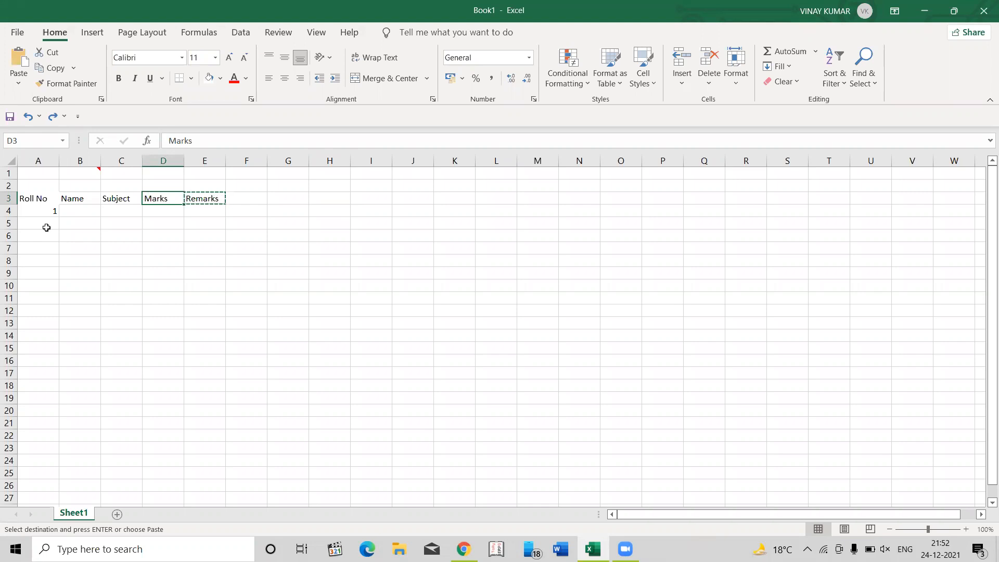
key(ctrl+z)
key(Return)
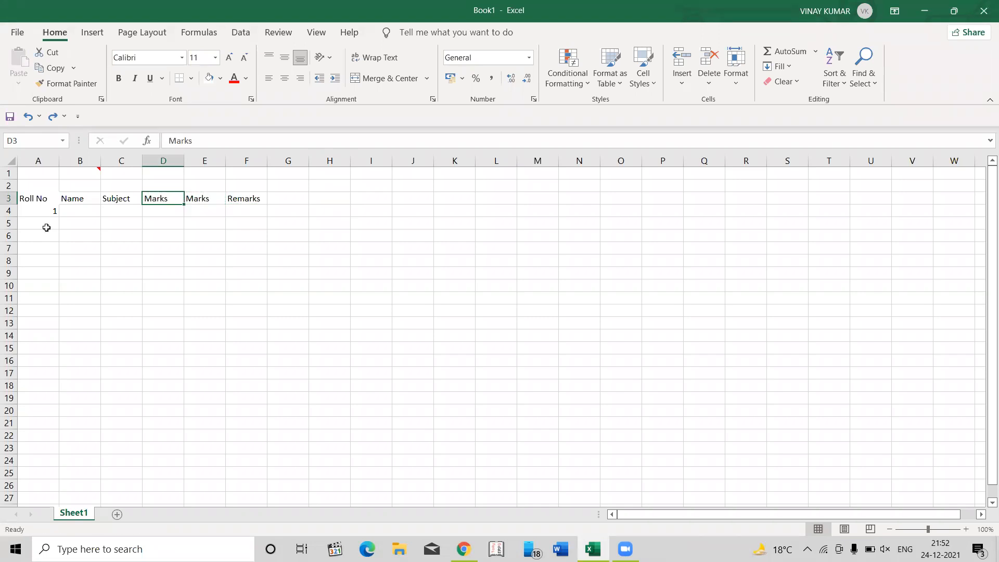
key(ctrl+n)
key(Down)
key(Left)
click(41, 210)
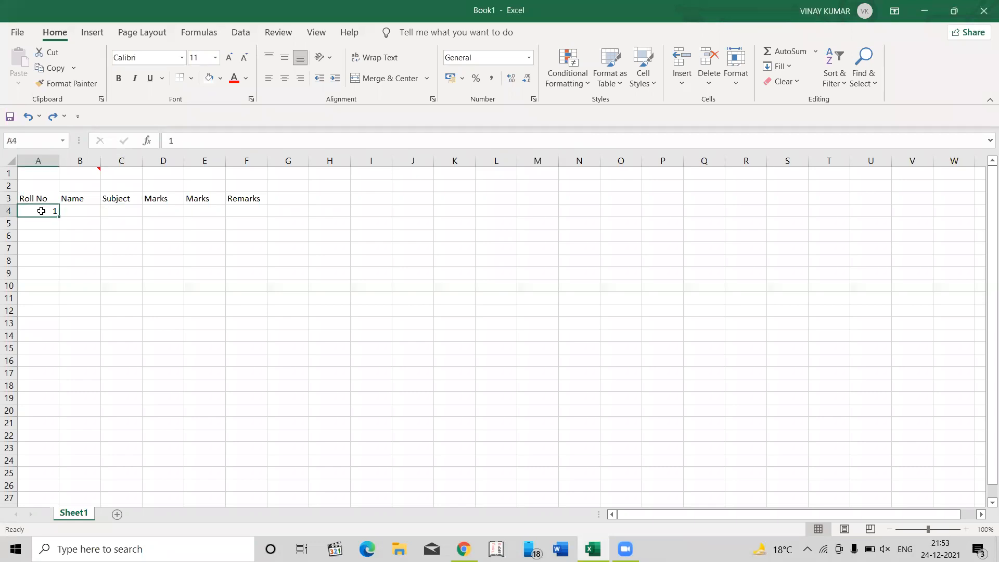
- Change the first "Marks" heading in cell D3 to "Max Marks"
key(Up)
key(Right)
key(Right)
key(Right)
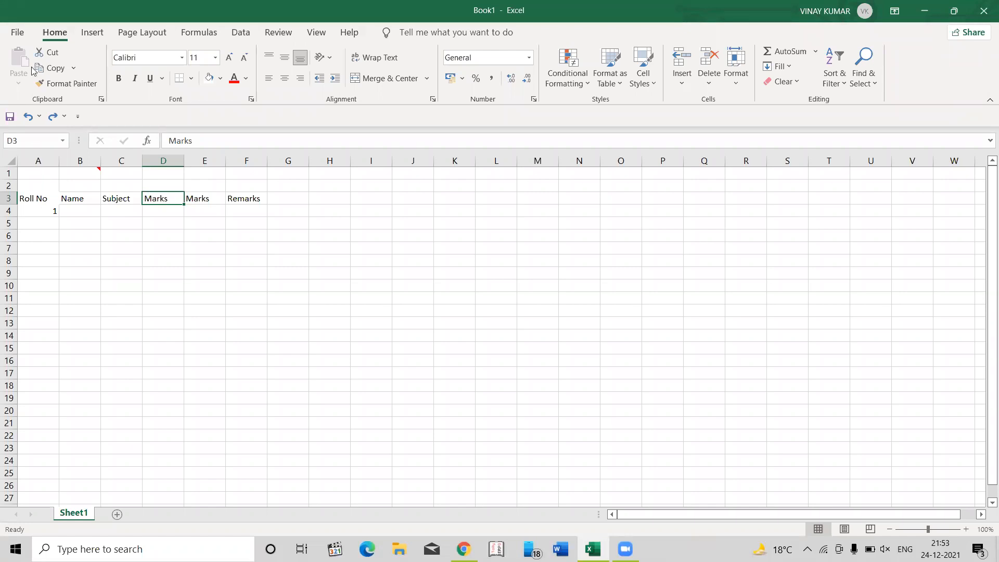
click(169, 138)
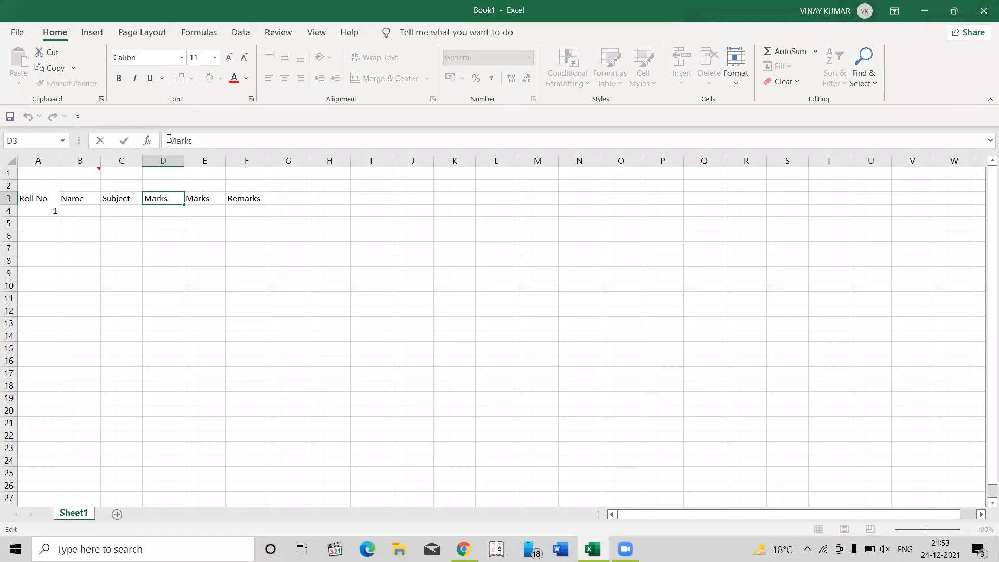
text(Max)
key(Return)
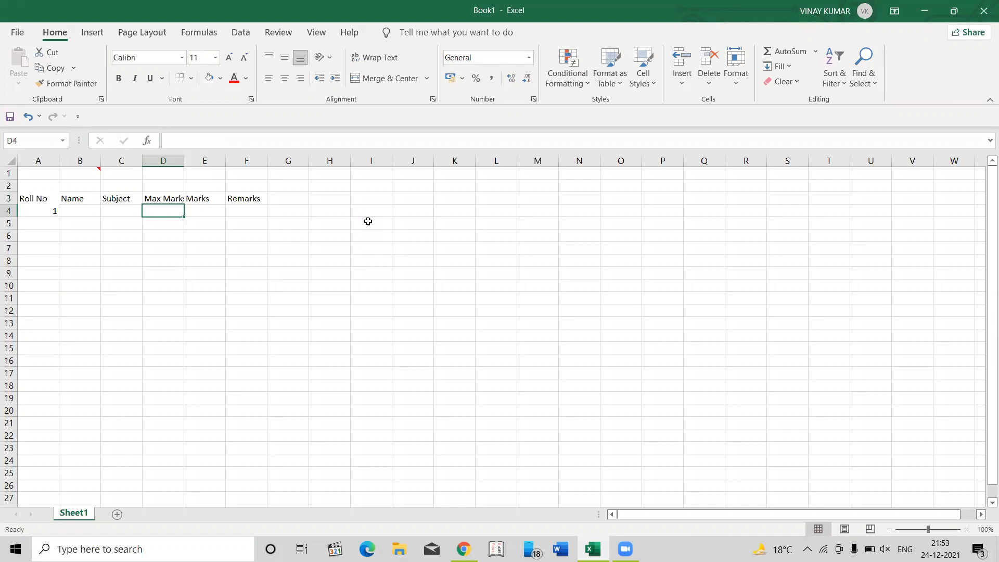
- Change the "Marks" heading in cell E3 to "Min Marks" by editing the existing text in the cell
key(Up)
key(Right)
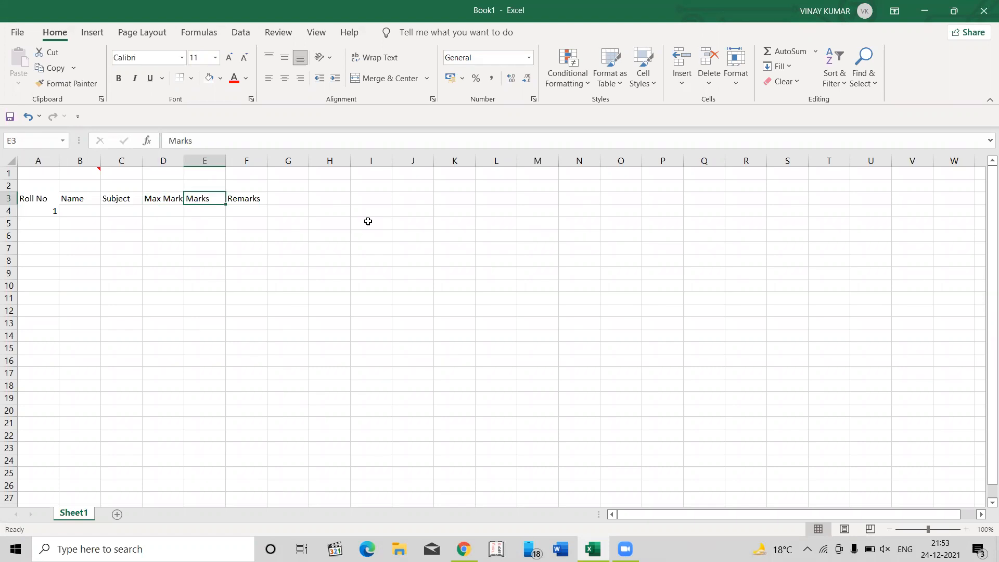
key(F2)
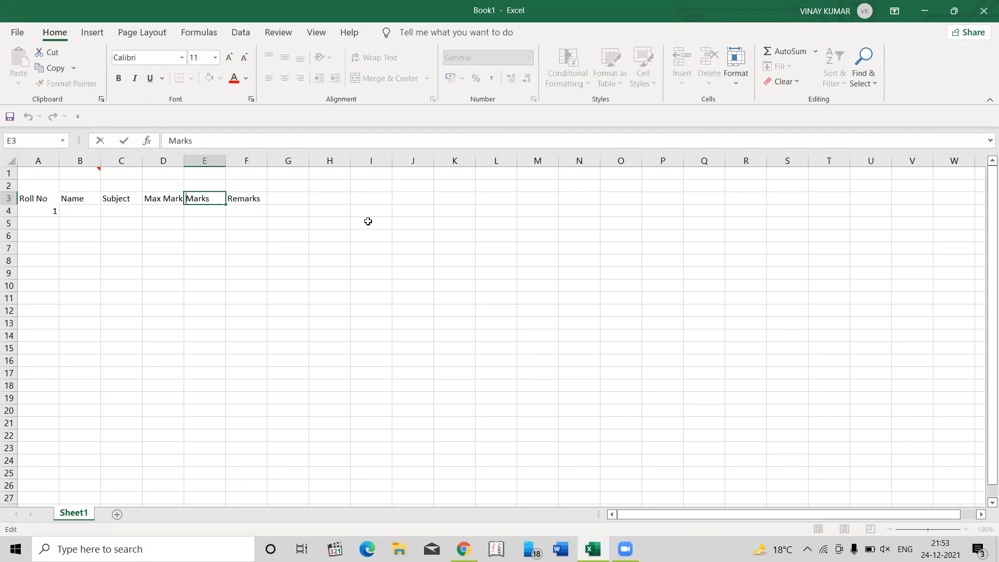
key(Home)
text(Min)
key(Return)
key(Up)
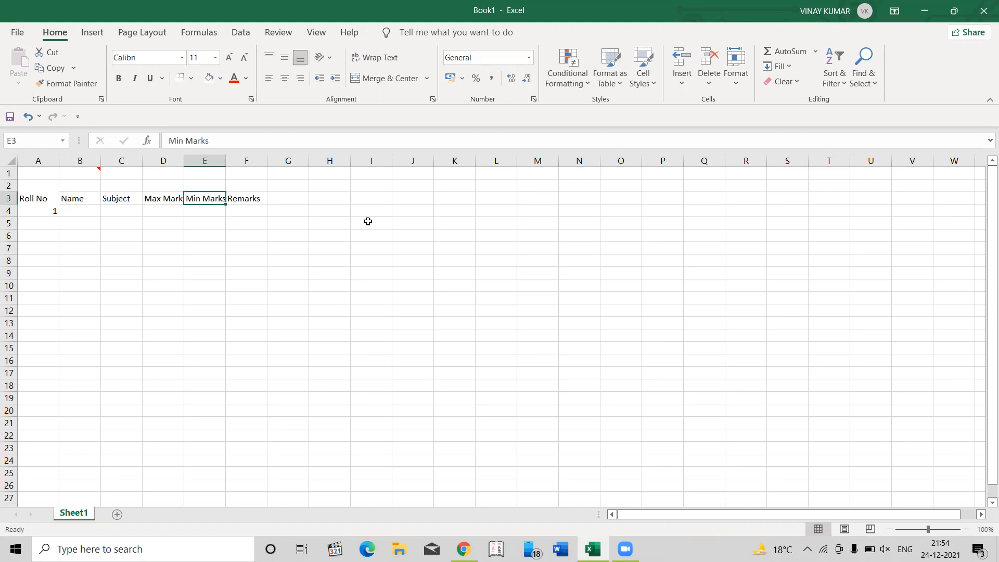
key(Down)
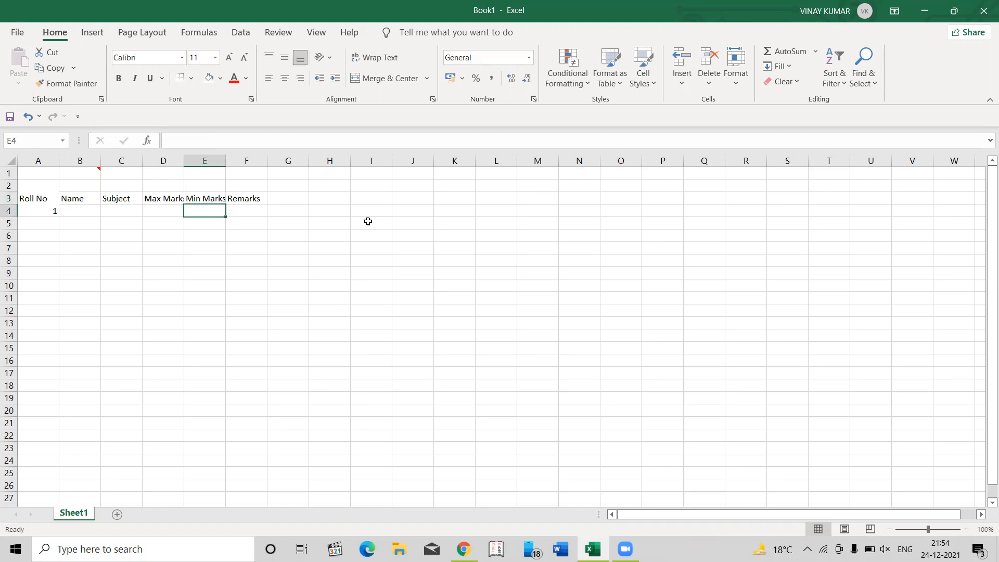
key(Up)
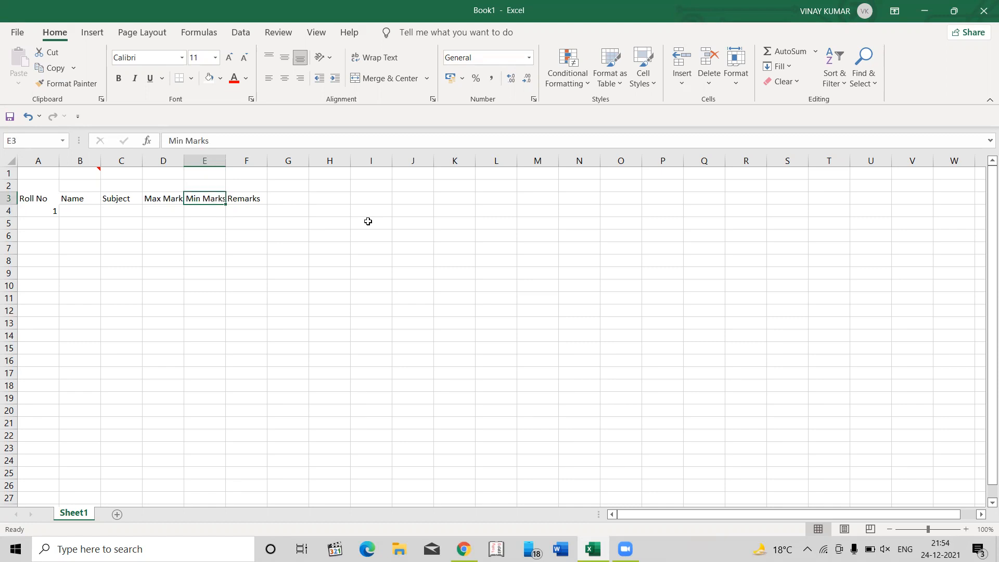
text(MA)
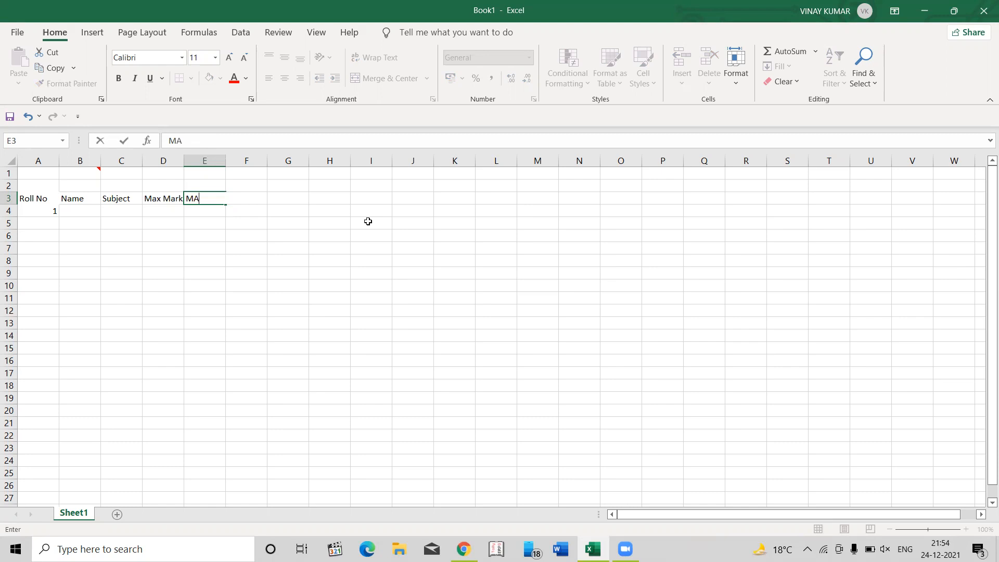
key(Escape)
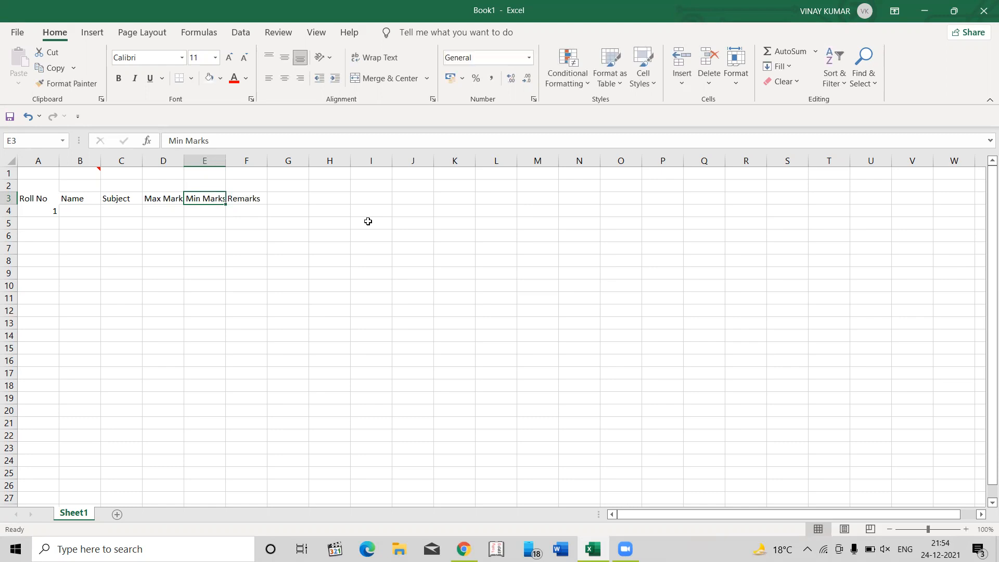
text(Mad)
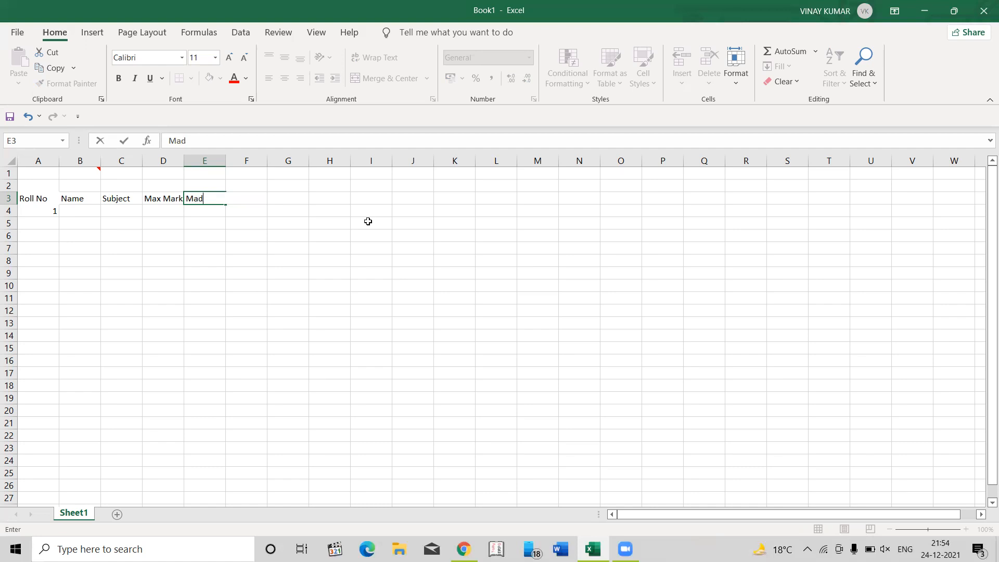
key(Escape)
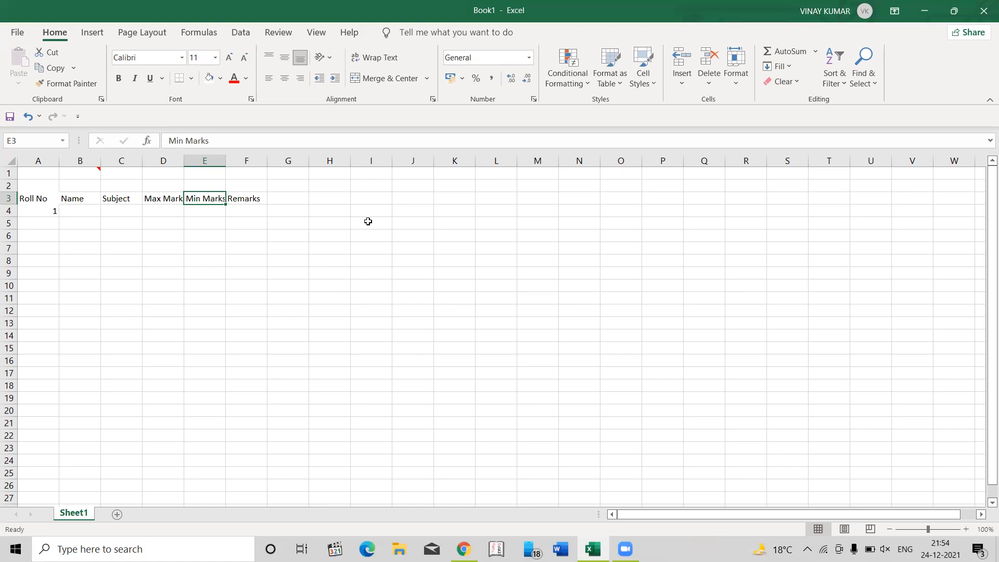
key(F2)
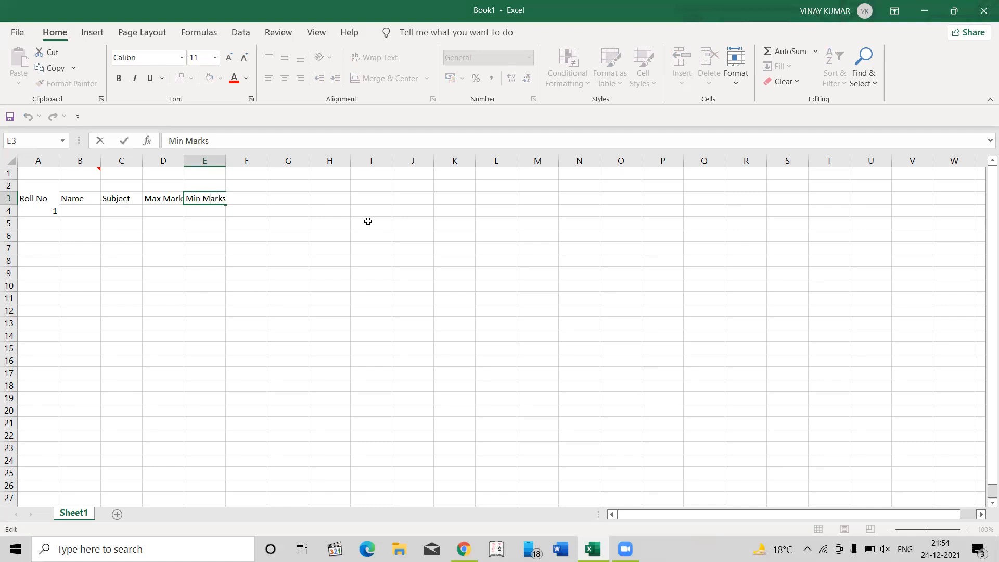
key(Escape)
- Enter roll numbers 2 and 3 in cells A5 and A6 below the existing 1
key(Down)
key(Up)
key(Left)
key(Home)
key(Down)
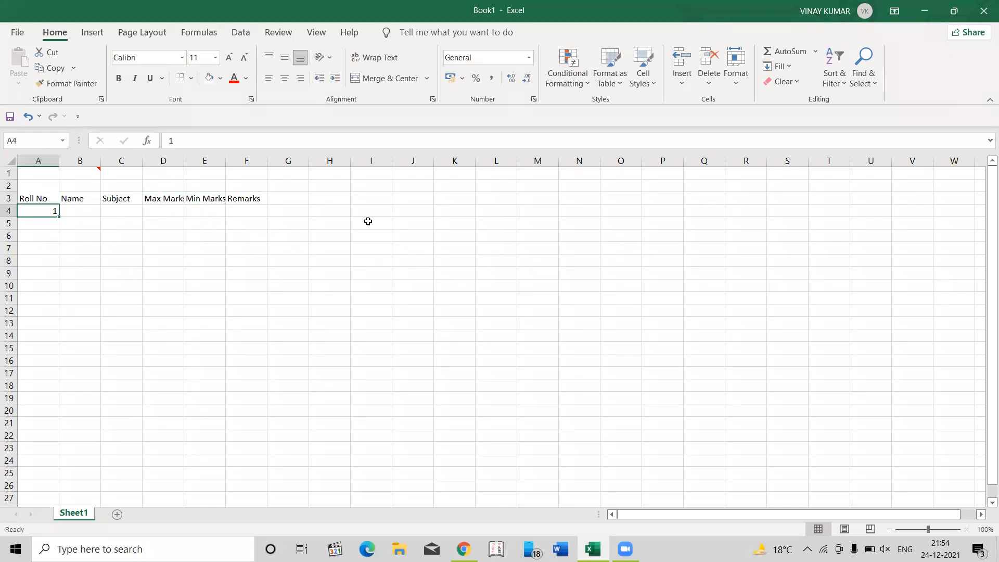
key(Down)
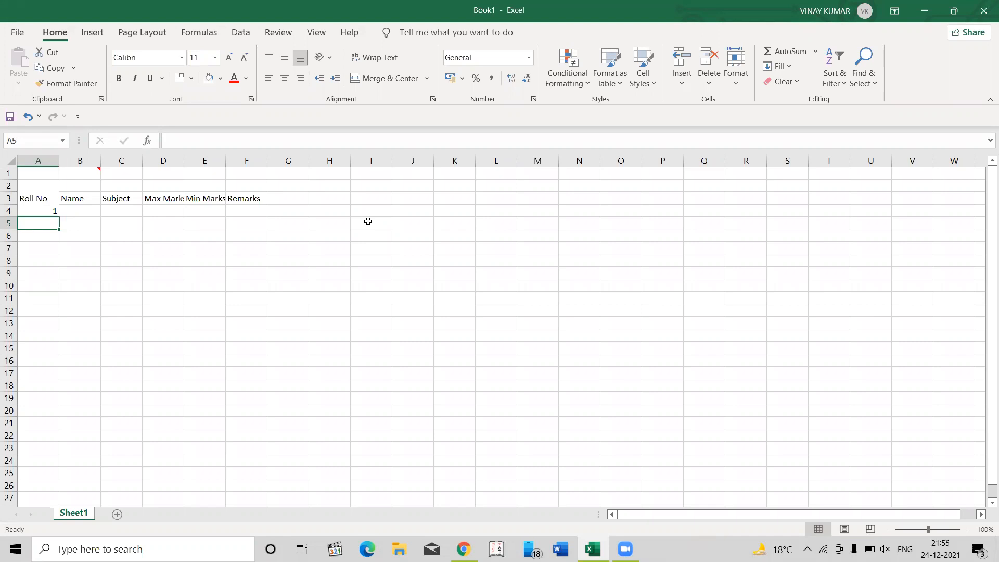
text(2)
key(Return)
key(Return)
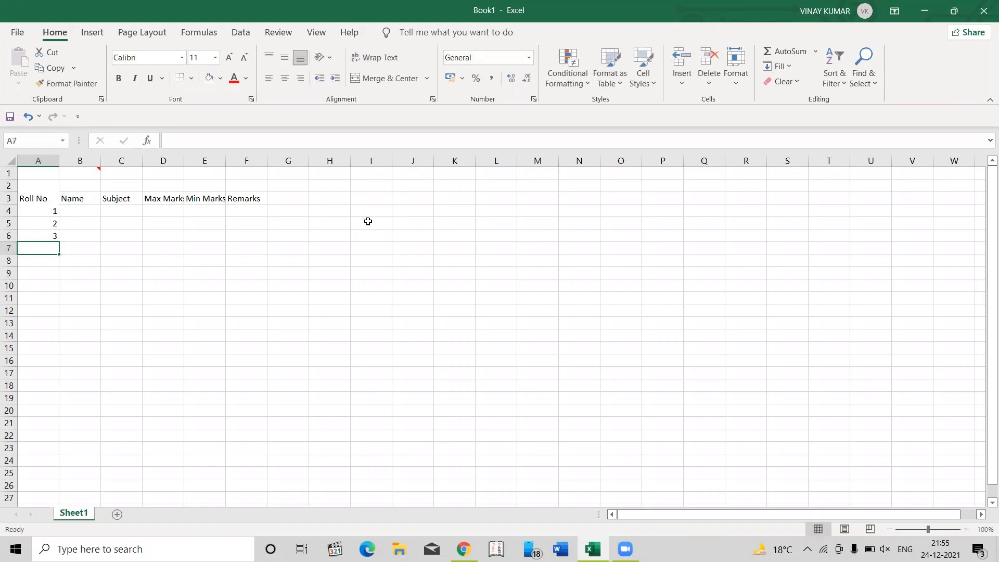
- Select roll numbers 1 to 3 in A4:A6 and fill the series down to 31 in cell A34
scroll(368, 221, down, 3)
scroll(367, 221, up, 3)
key(Up)
key(Up)
key(Up)
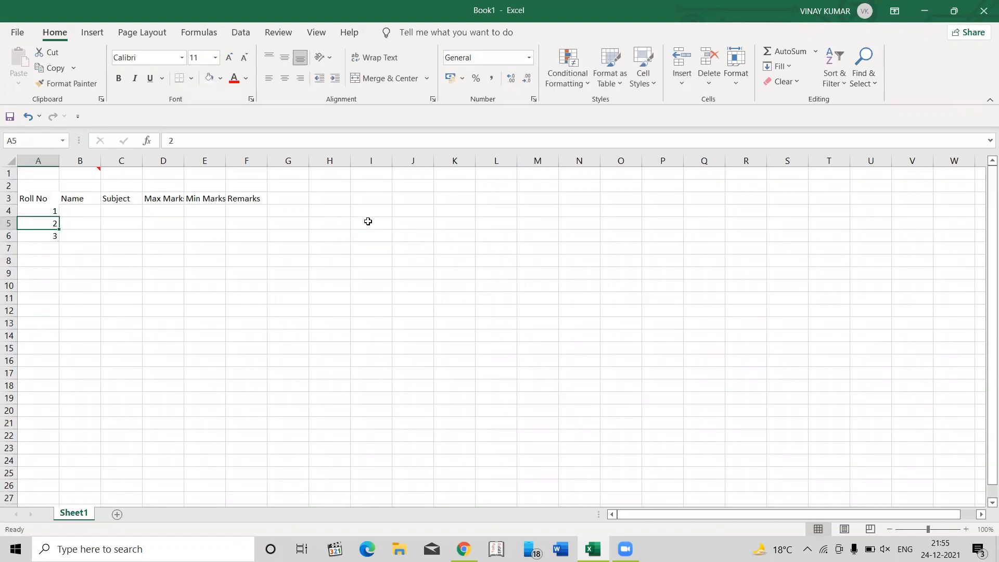
key(shift+Down)
key(shift+Down)
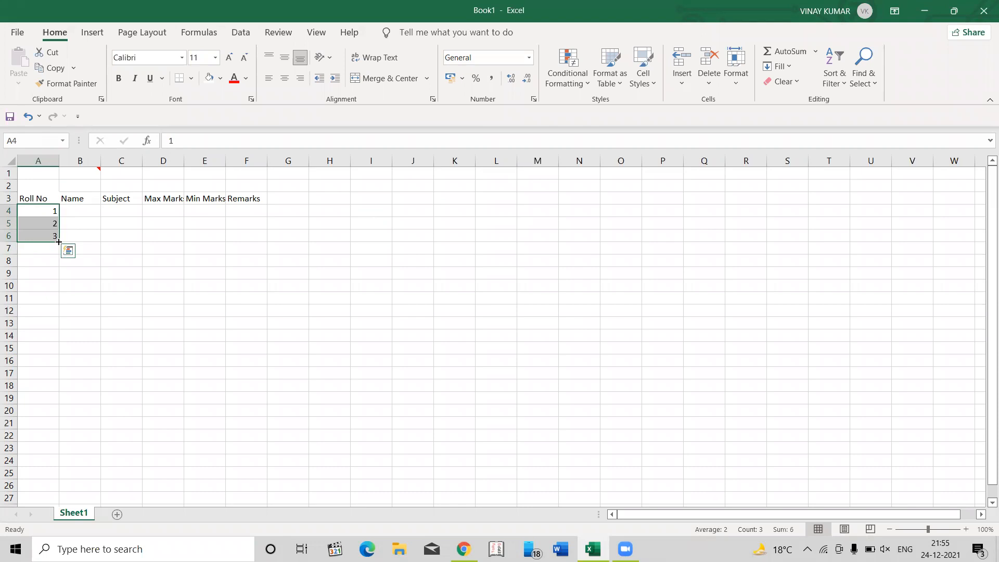
drag(59, 242, 50, 536)
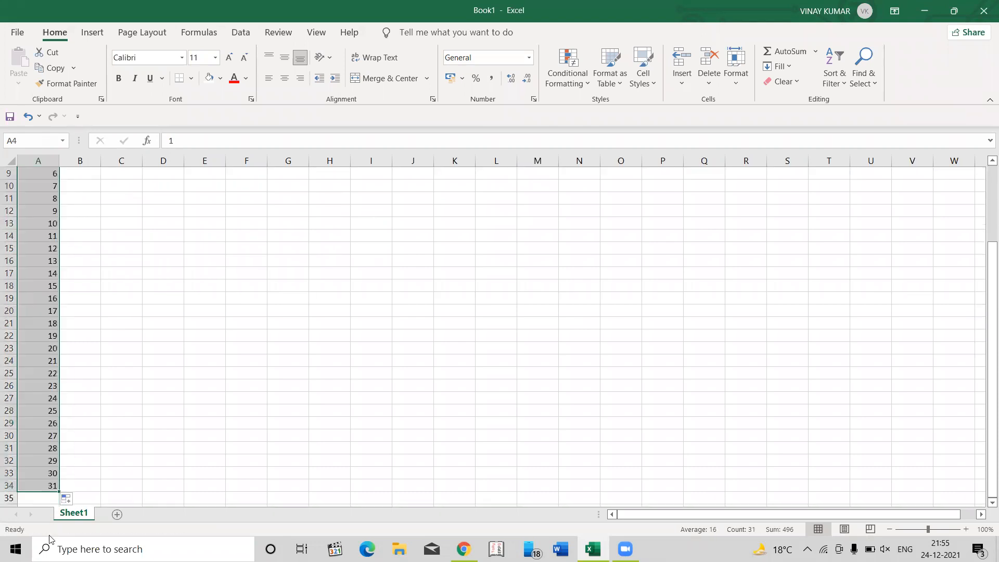
- Jump back and forth between the first and last entries of the filled Roll No column
key(Up)
key(Down)
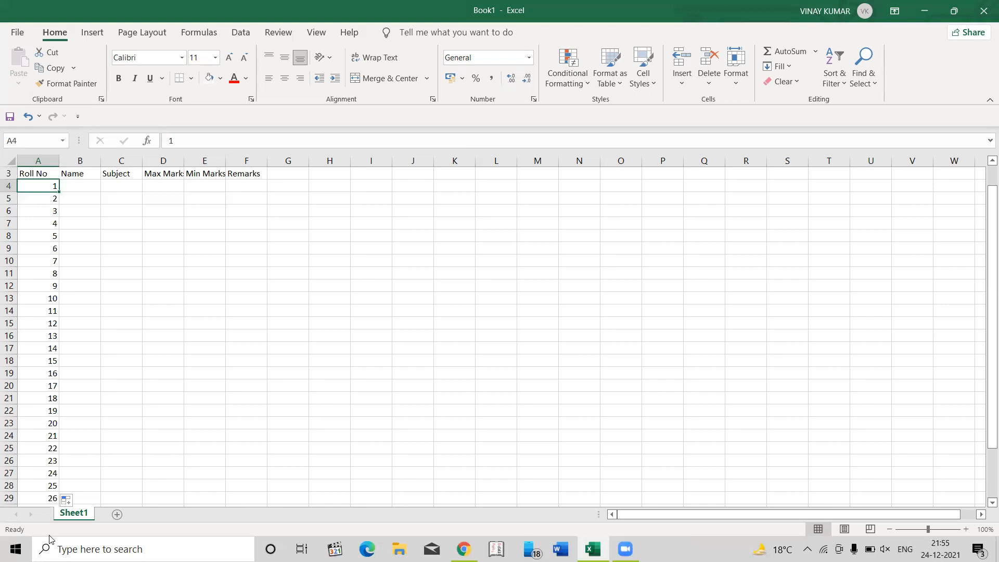
key(ctrl+Down)
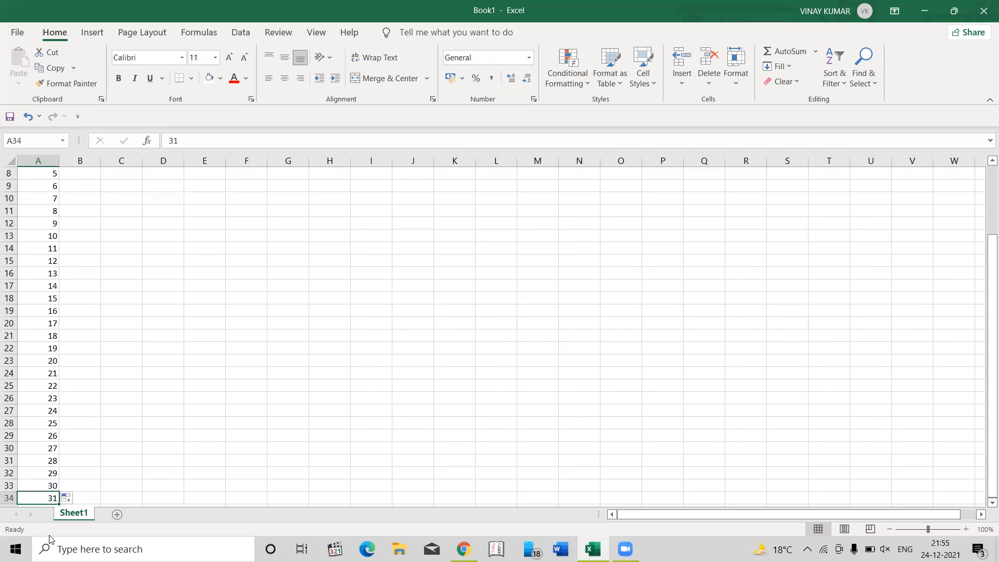
key(ctrl+Up)
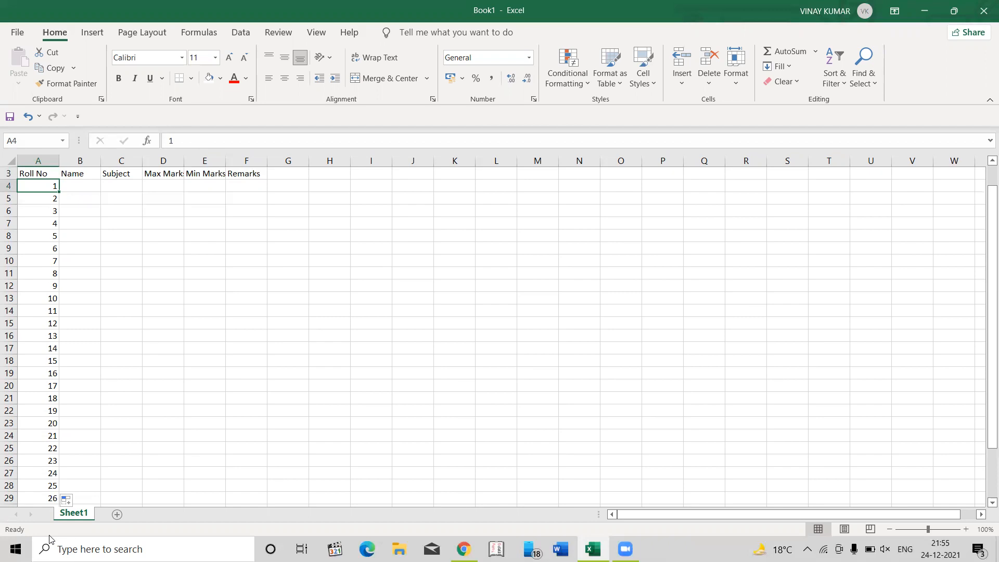
key(ctrl+Down)
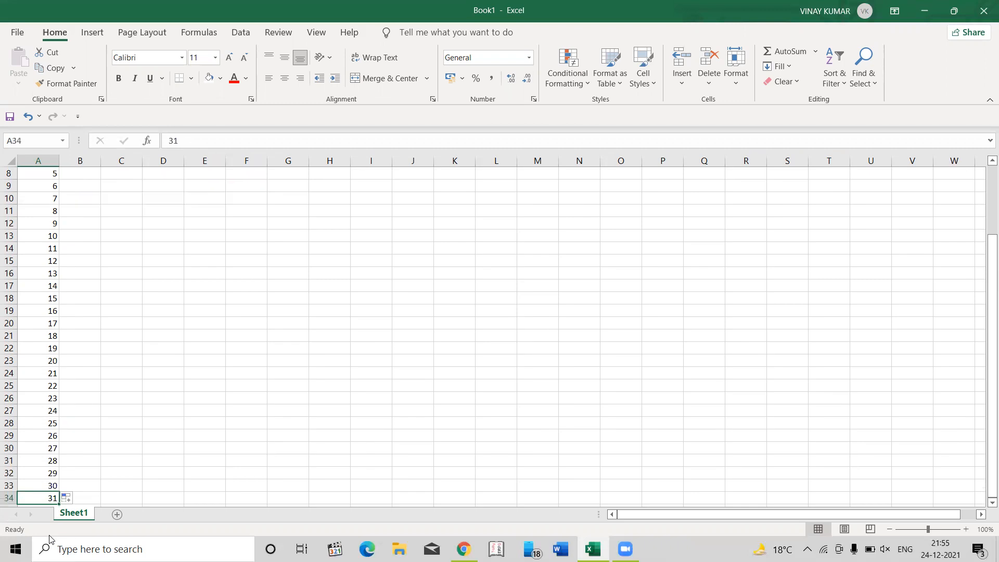
key(ctrl+Up)
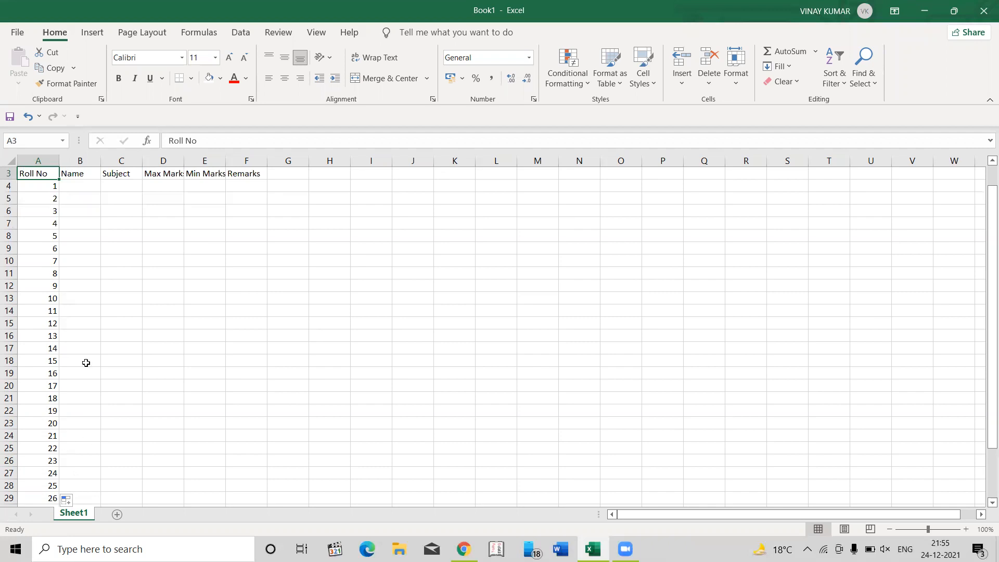
- Undo the roll number fill and delete roll numbers 2 and 3 from cells A5:A6
key(ctrl+z)
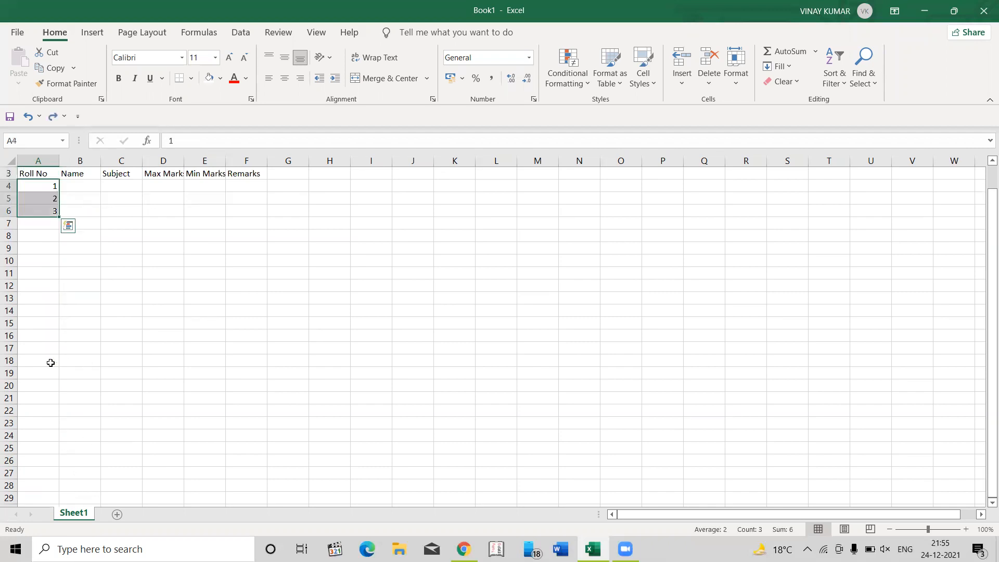
key(Down)
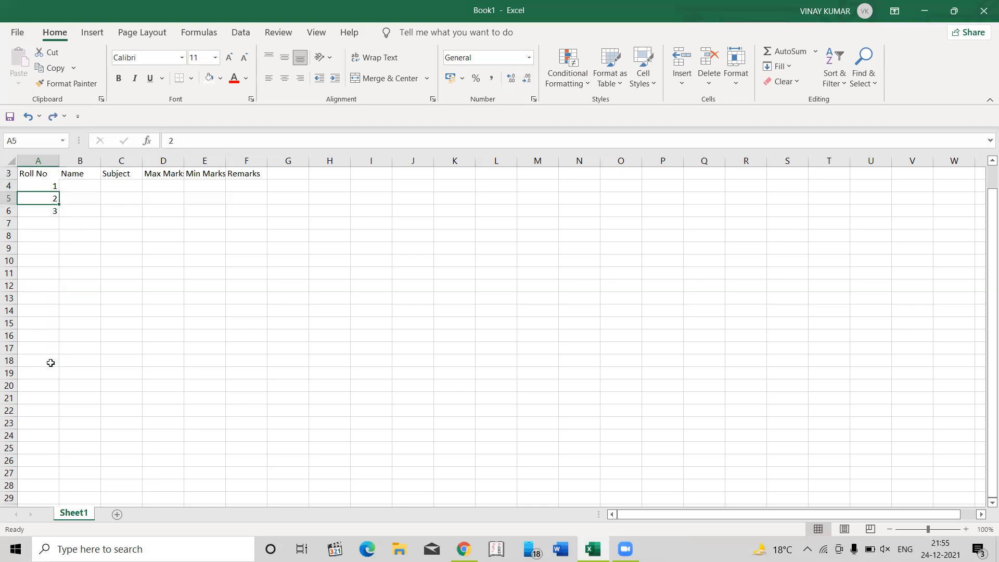
key(shift+Down)
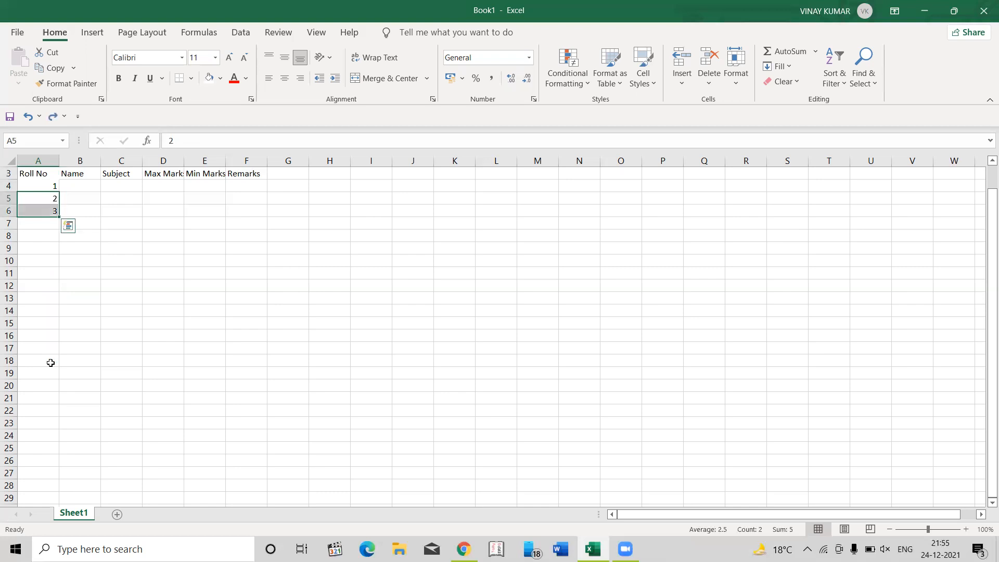
key(Delete)
key(Up)
key(Up)
key(Up)
key(Down)
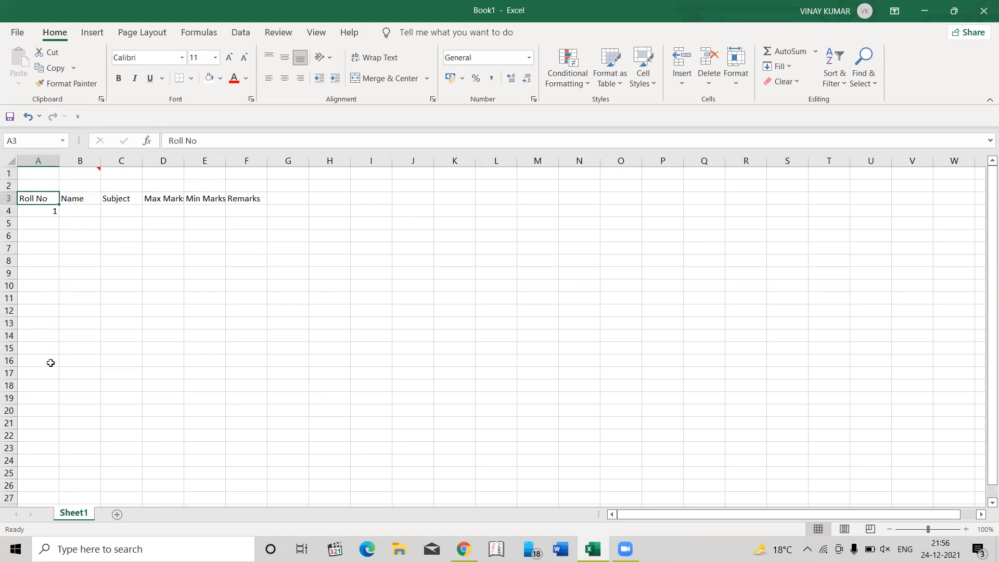
- Enter 2, 3, 4 and 2 in cells A5:A8 of the Roll No column
key(Down)
key(Down)
key(ctrl+z)
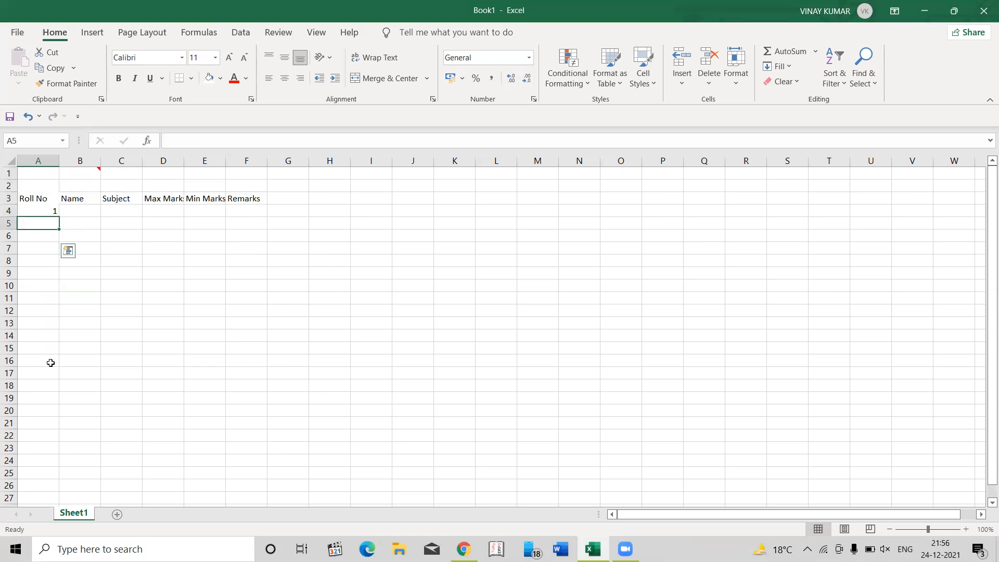
key(Down)
key(Up)
key(Up)
key(Down)
key(Down)
key(Down)
text(4)
key(Return)
text(2)
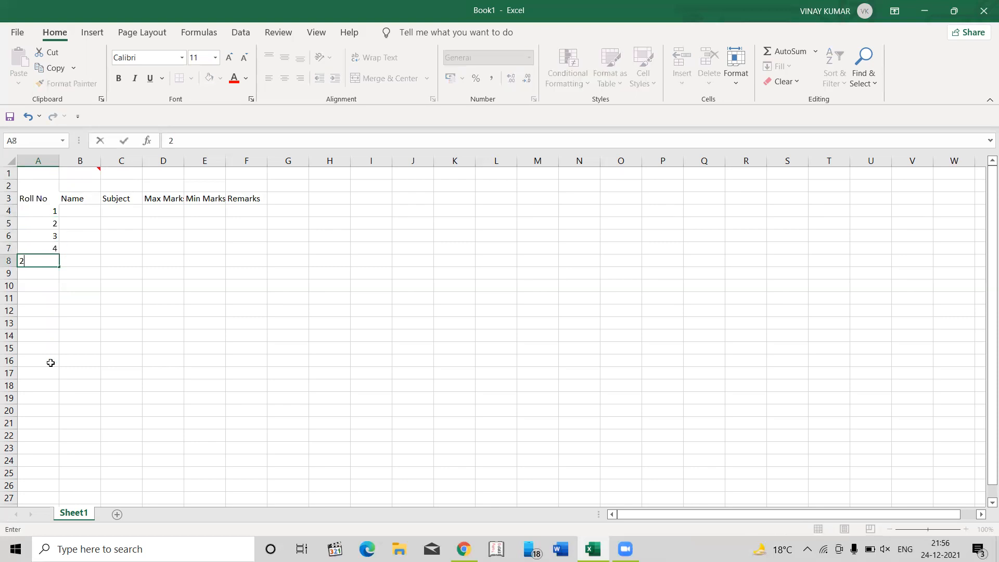
key(Return)
- Select and clear the numbers in A5:A8, and undo the deletion
key(Up)
key(Up)
key(Up)
key(Up)
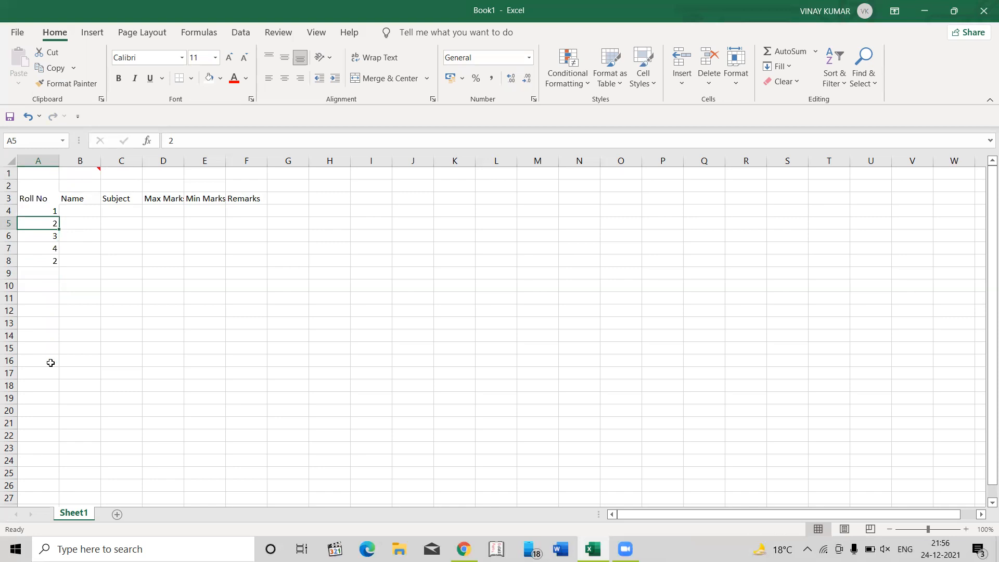
key(shift+Down)
key(shift+Down)
key(shift+Down)
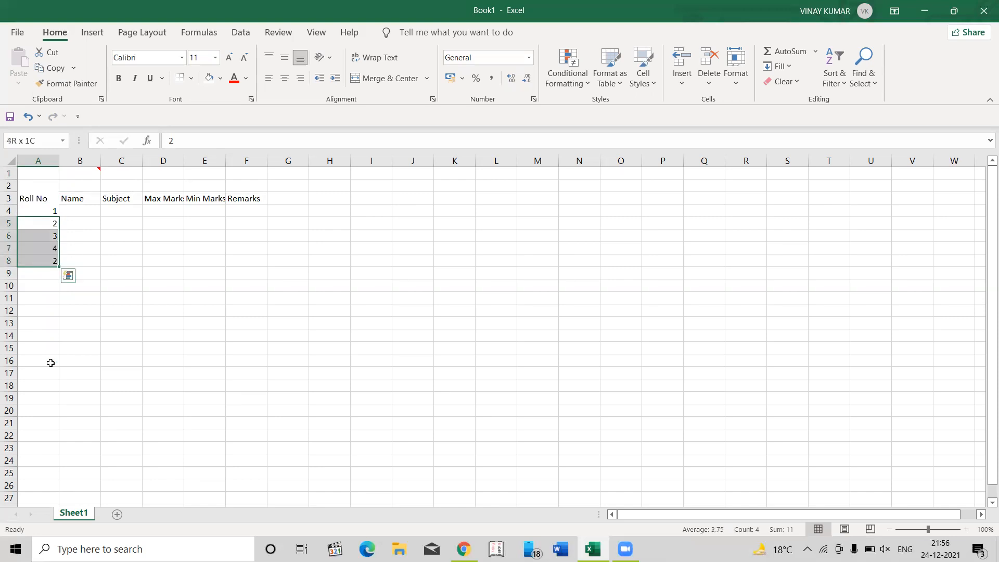
key(Delete)
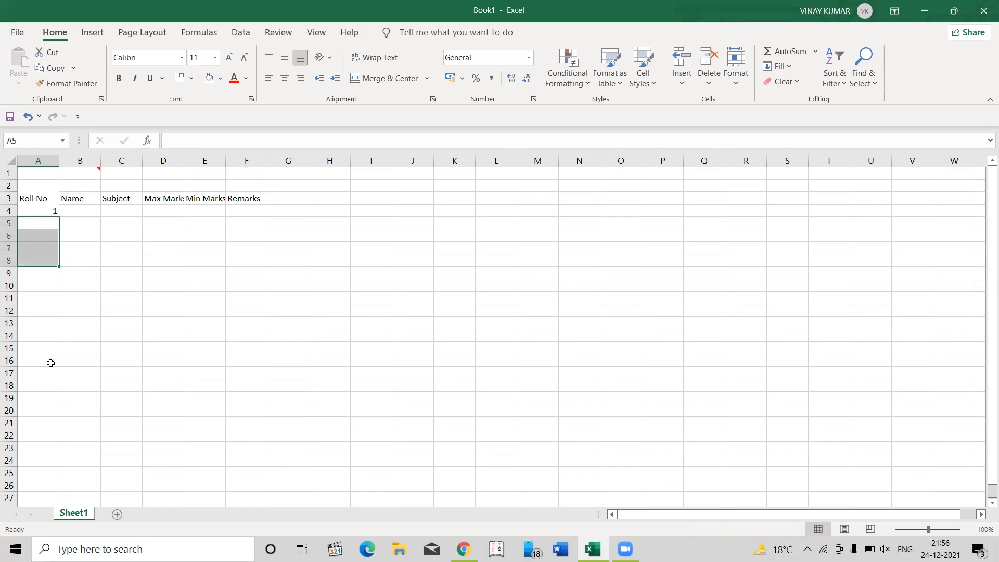
key(ctrl+z)
key(Up)
key(Down)
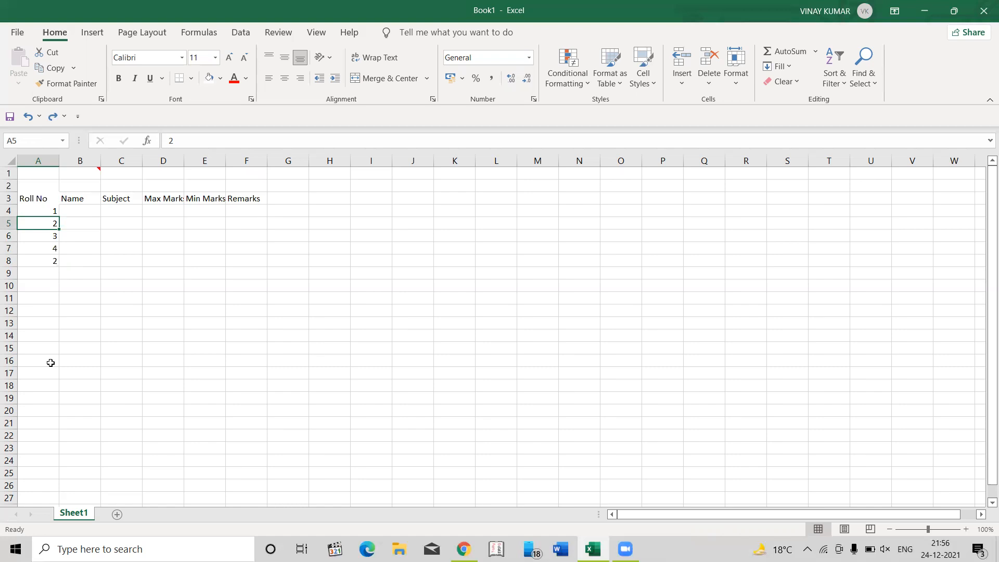
- Enter the number 5 in each of the cells A9 to A13
key(Down)
key(Down)
key(Down)
key(Down)
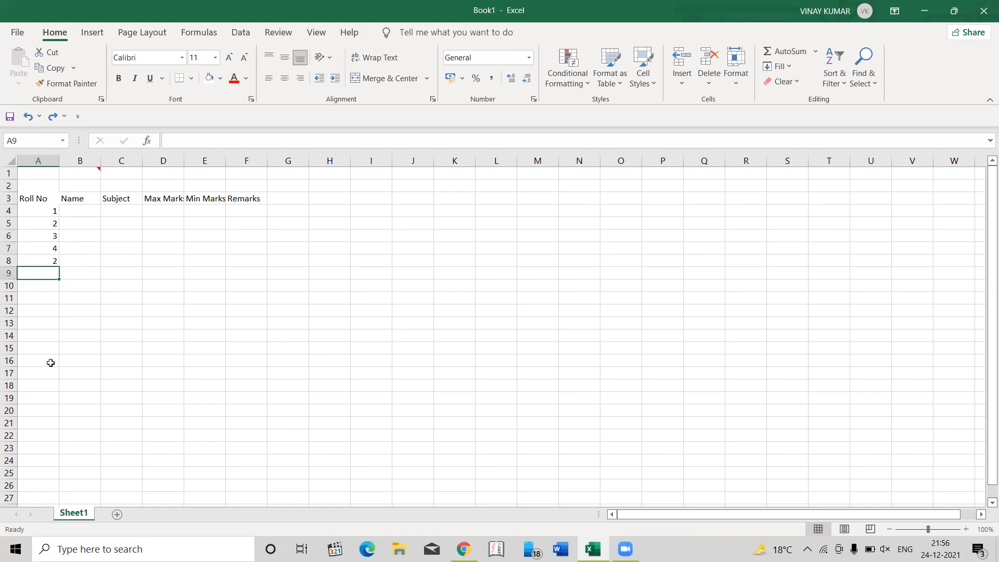
text(5)
key(Return)
text(5)
key(Return)
text(5)
key(Return)
text(5 5)
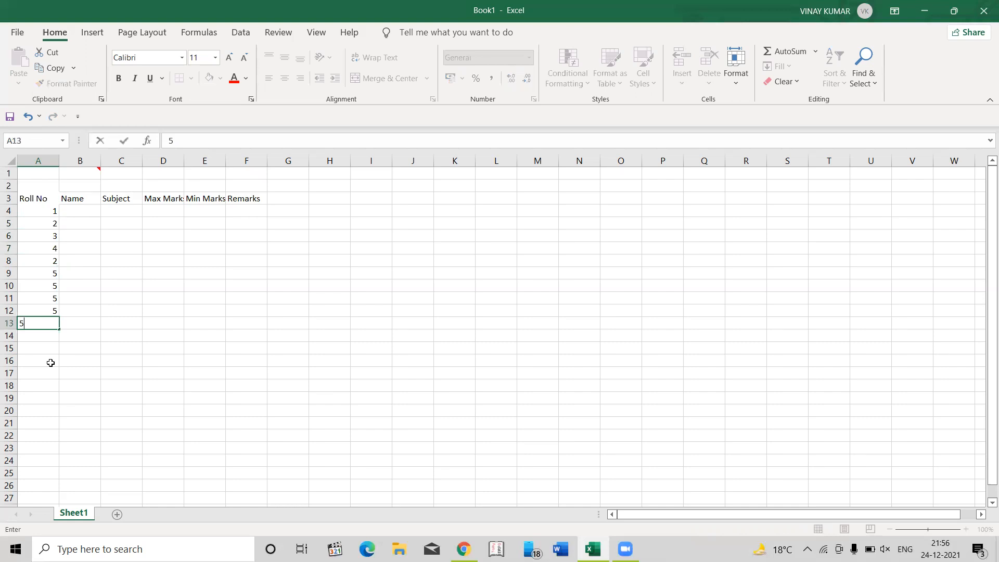
- Select the continuous block from A8 to A13, clear it, and undo the deletion
key(Up)
key(Up)
key(Up)
key(Up)
key(Up)
key(Up)
key(Up)
key(Down)
key(Down)
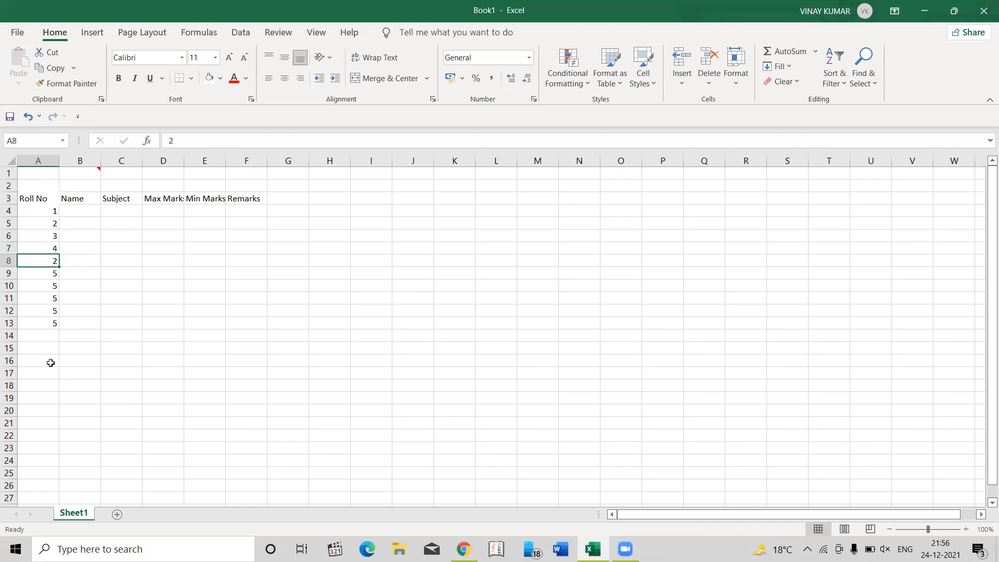
key(ctrl+shift+Down)
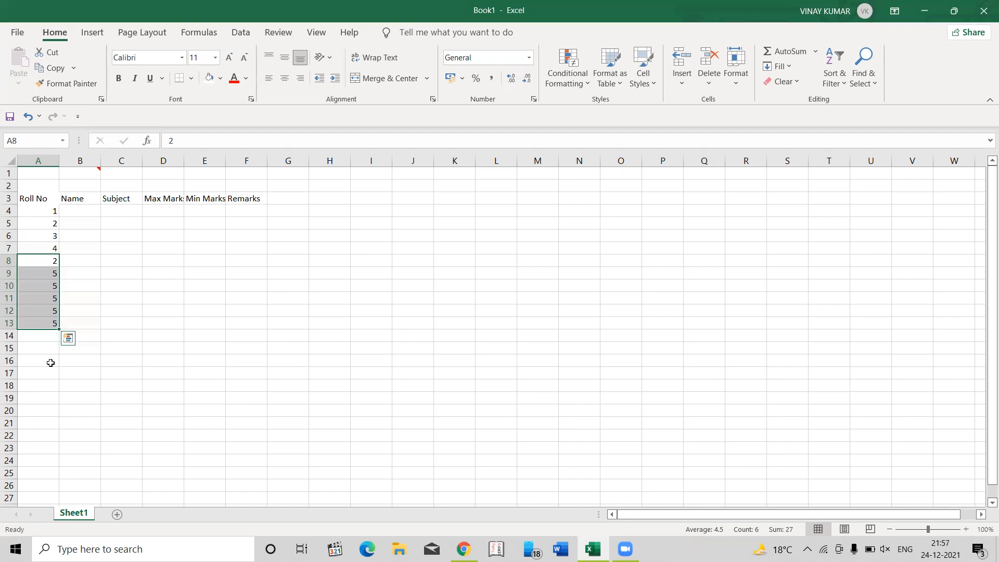
key(Delete)
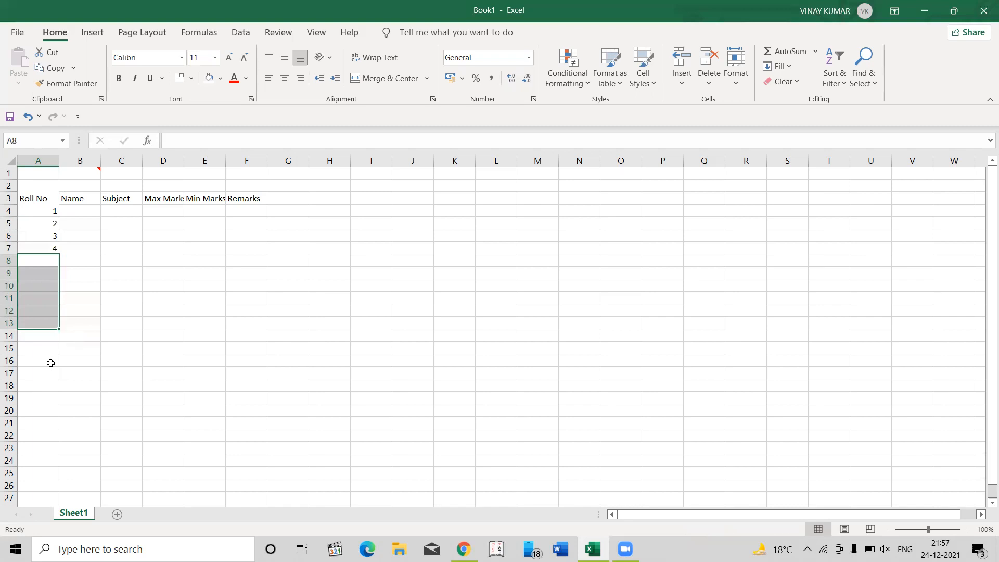
key(ctrl+z)
- Leave A14 blank and enter 5 in A15 and f5 in A16
key(Down)
key(Down)
key(Down)
key(Down)
key(Down)
key(Down)
key(Down)
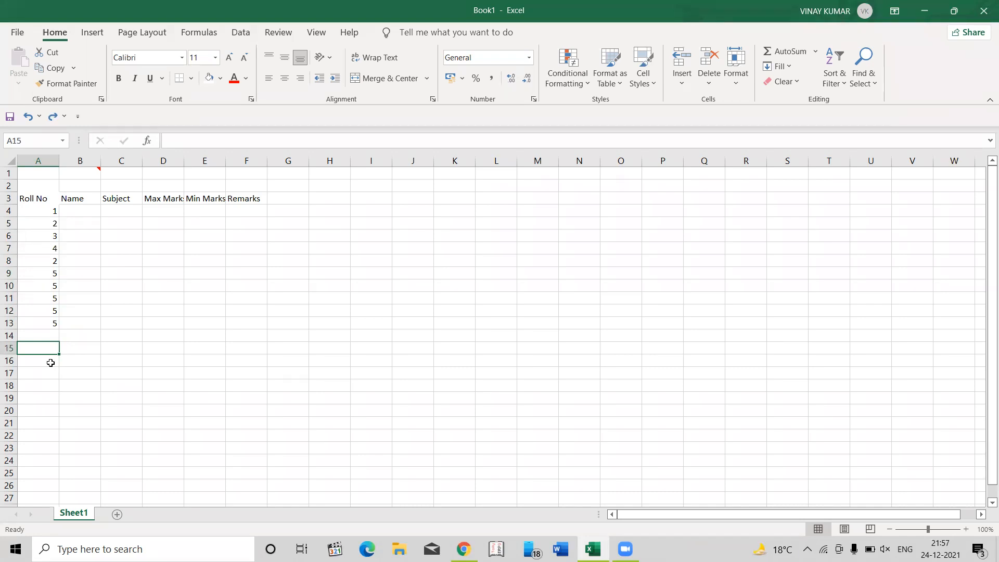
text(5)
key(Return)
text(f5)
key(Return)
- Extend a selection from A8 across the blank cell to A16 and clear its contents
key(Up)
key(Up)
key(Up)
key(Up)
key(Up)
key(Up)
key(Up)
key(Up)
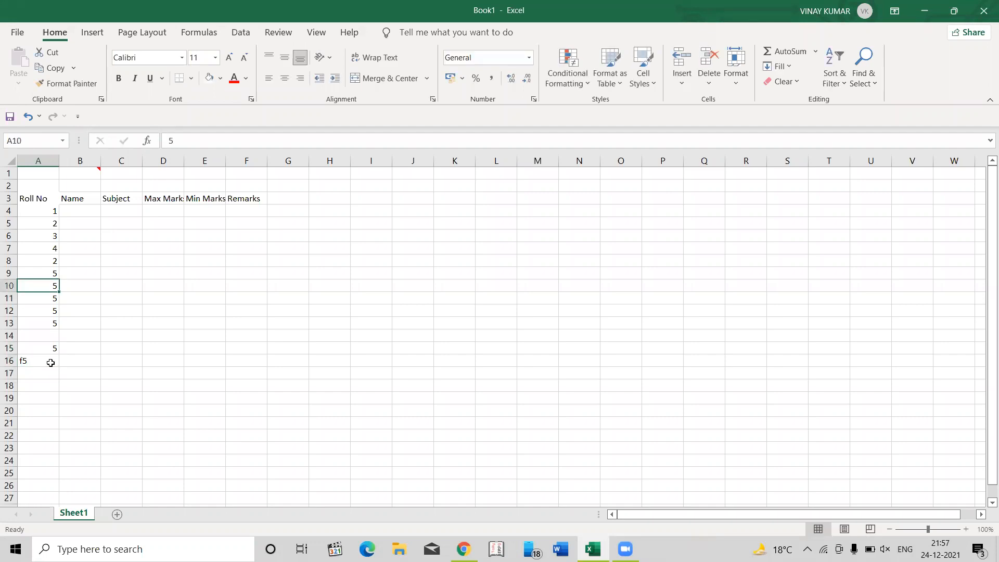
key(Up)
key(ctrl+shift+Down)
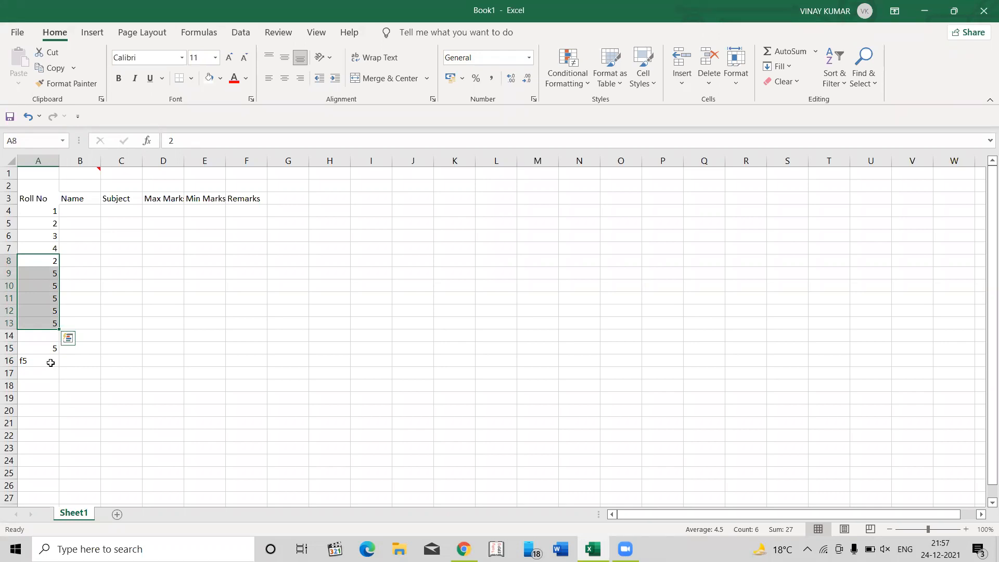
key(ctrl+shift+Down)
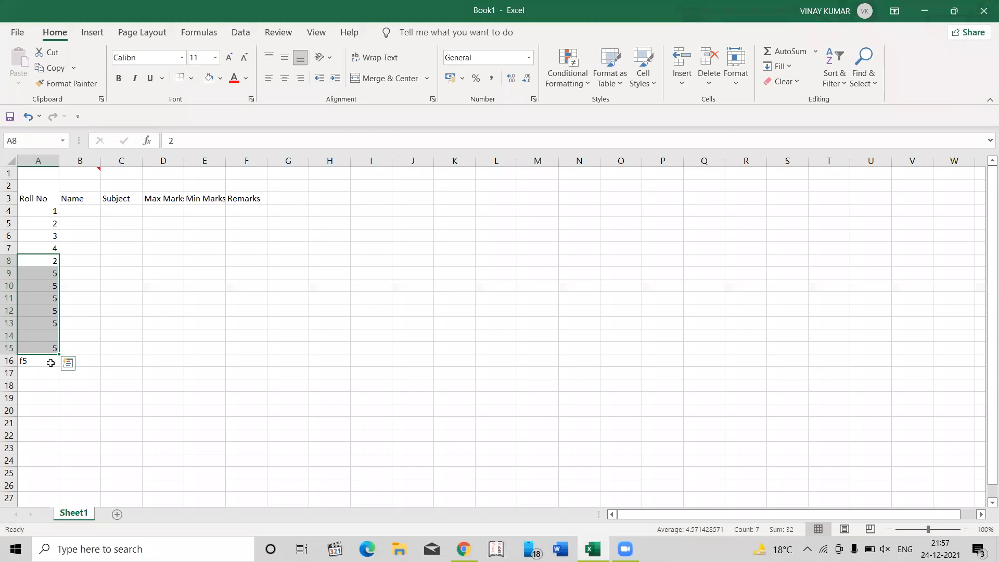
shift+click(51, 363)
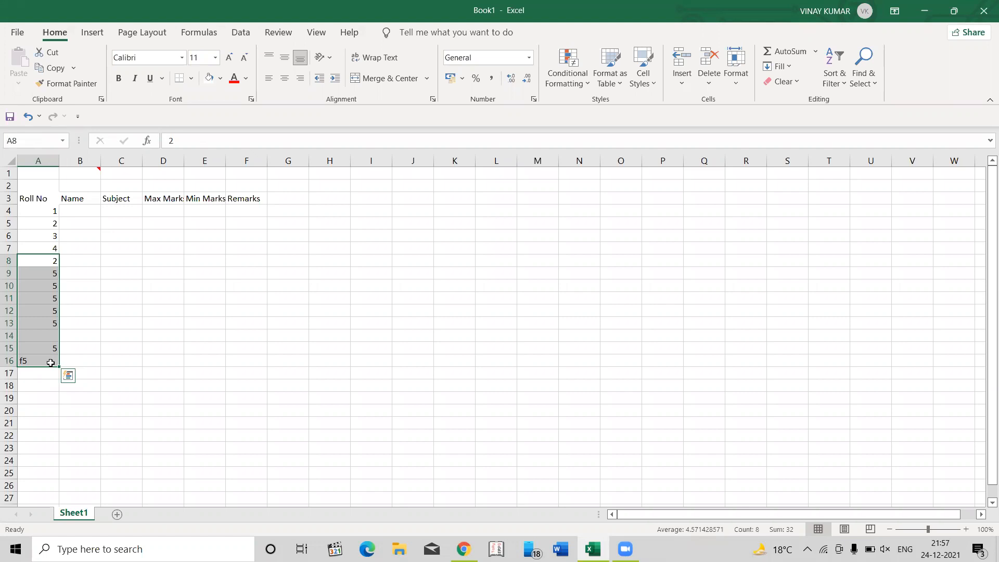
key(Delete)
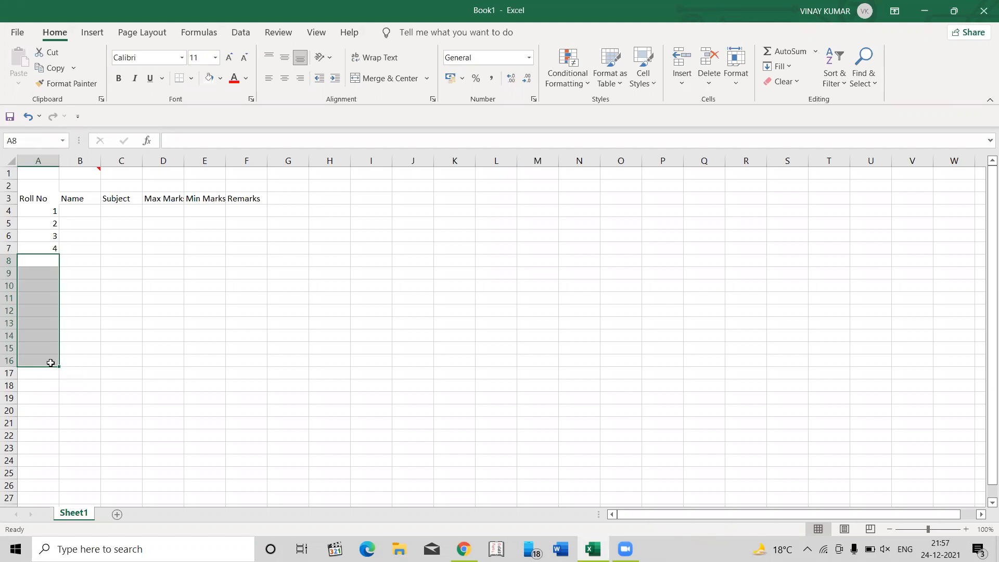
- Clear roll numbers 2 to 4 from cells A5:A7
key(Up)
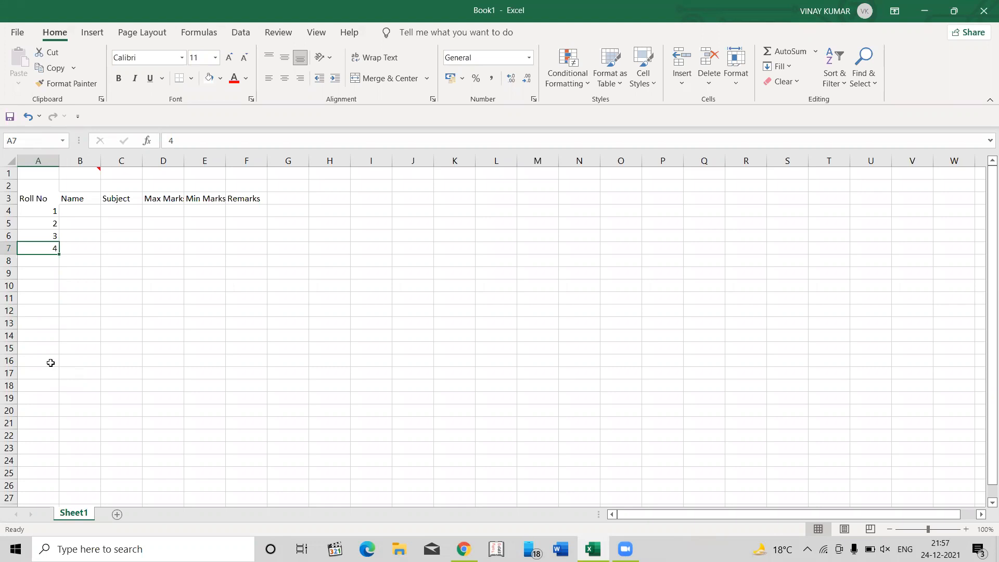
key(Up)
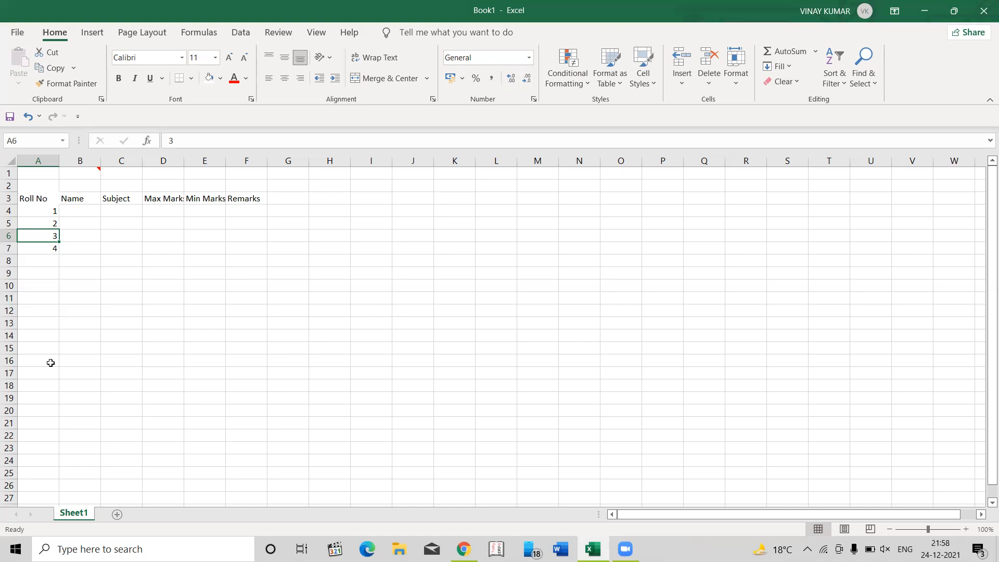
key(Up)
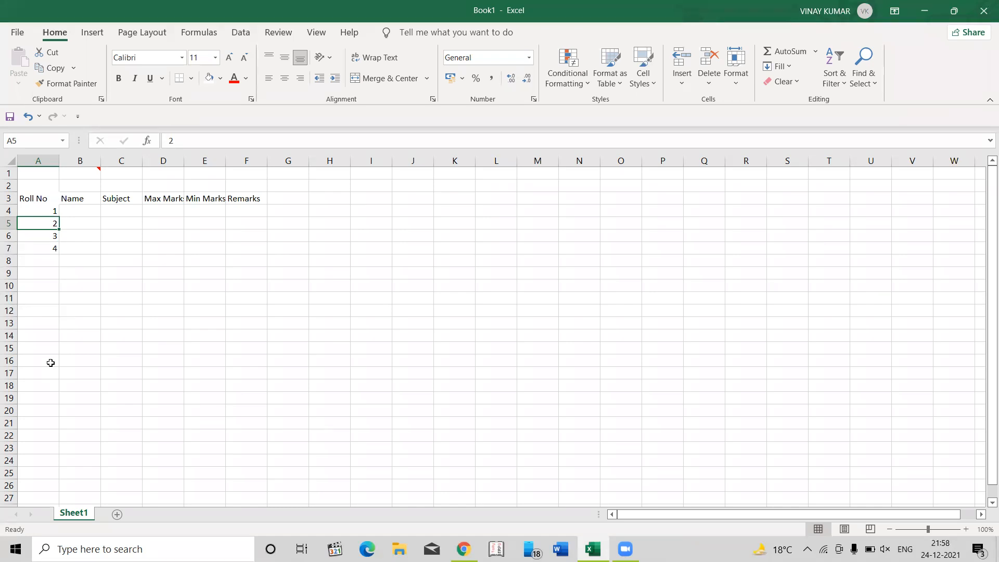
key(ctrl+shift+Down)
key(Delete)
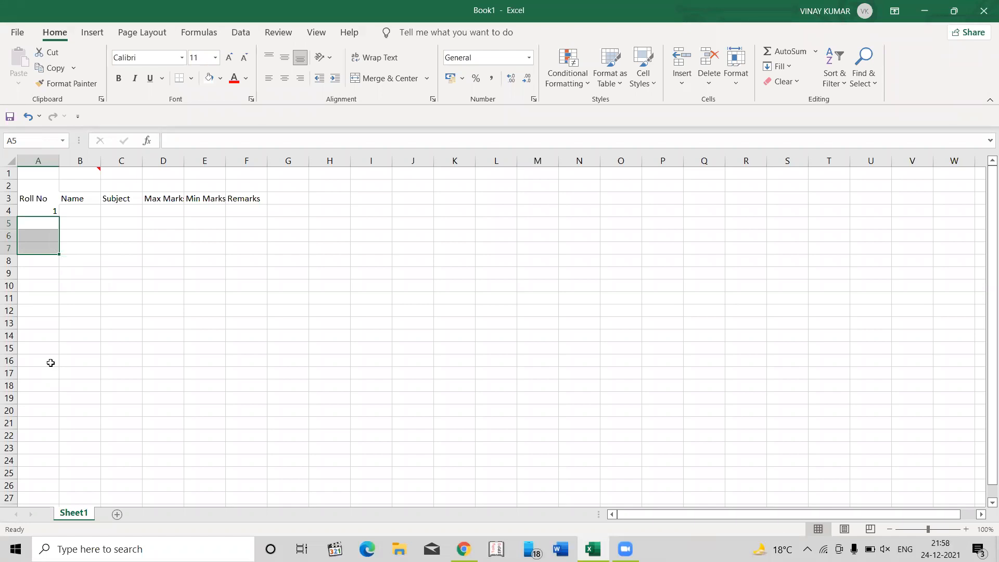
- Enter the formula =A4+1 in cell A5 to calculate the next roll number
key(shift+Up)
key(shift+Up)
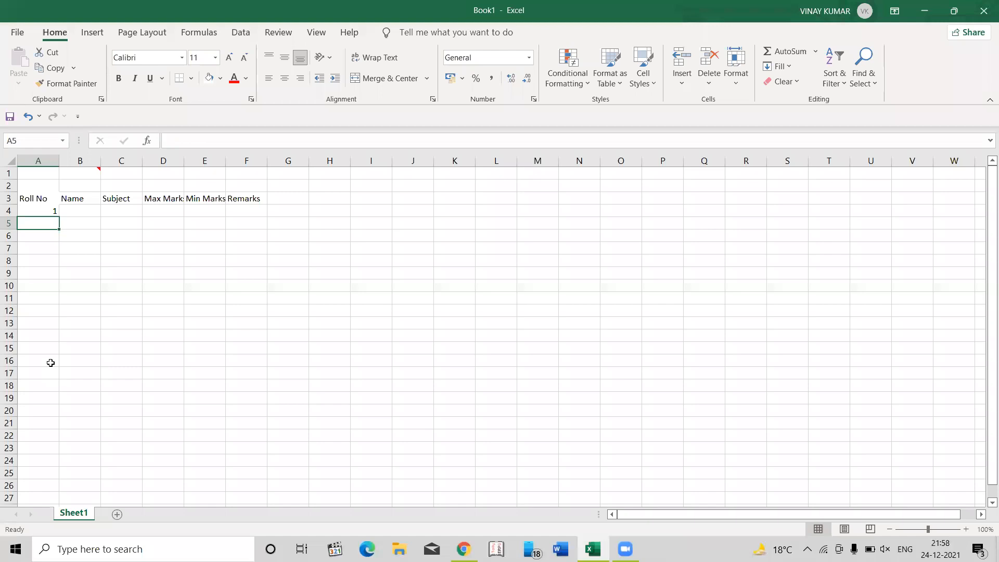
text(=)
key(Escape)
text(=)
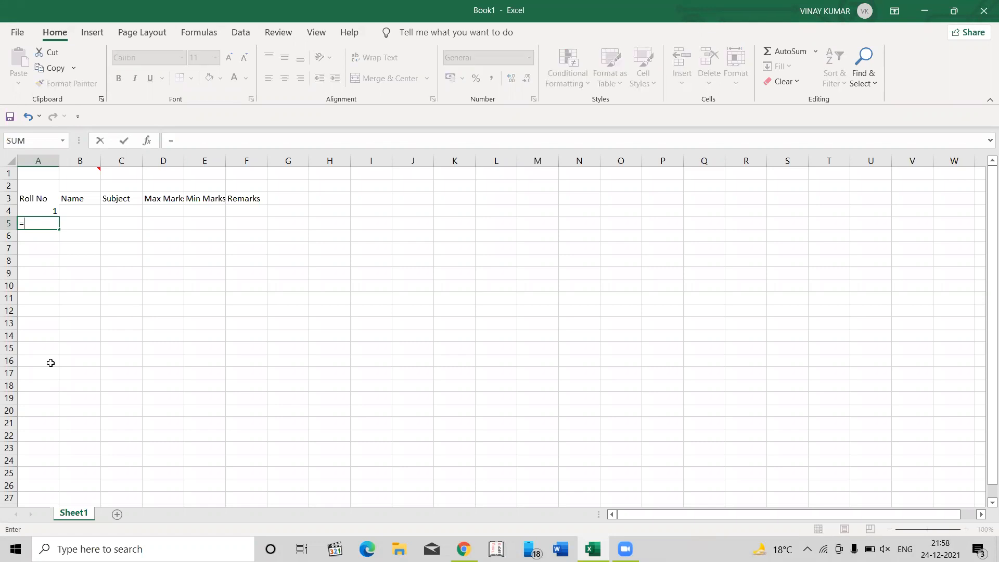
key(Up)
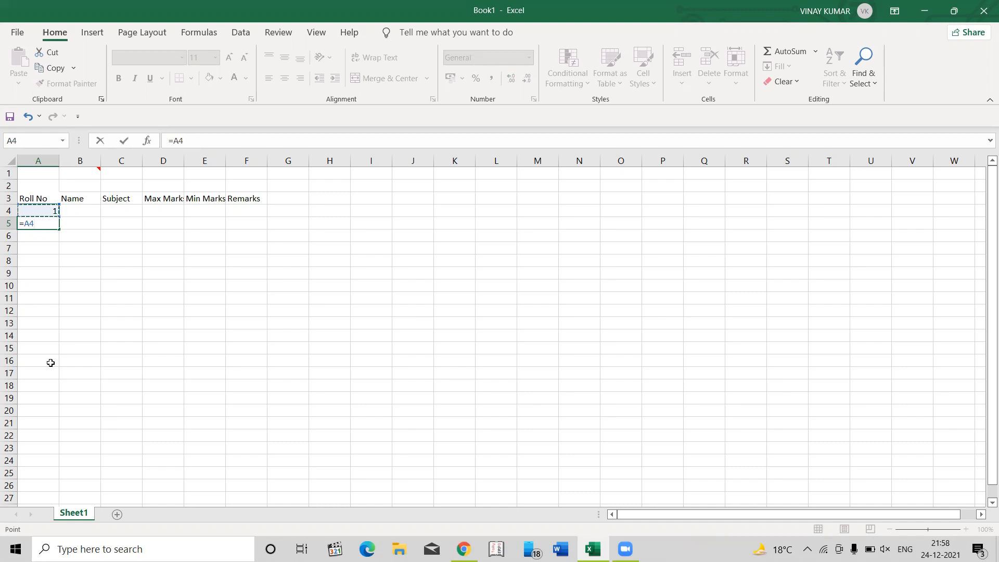
text(+1)
key(Return)
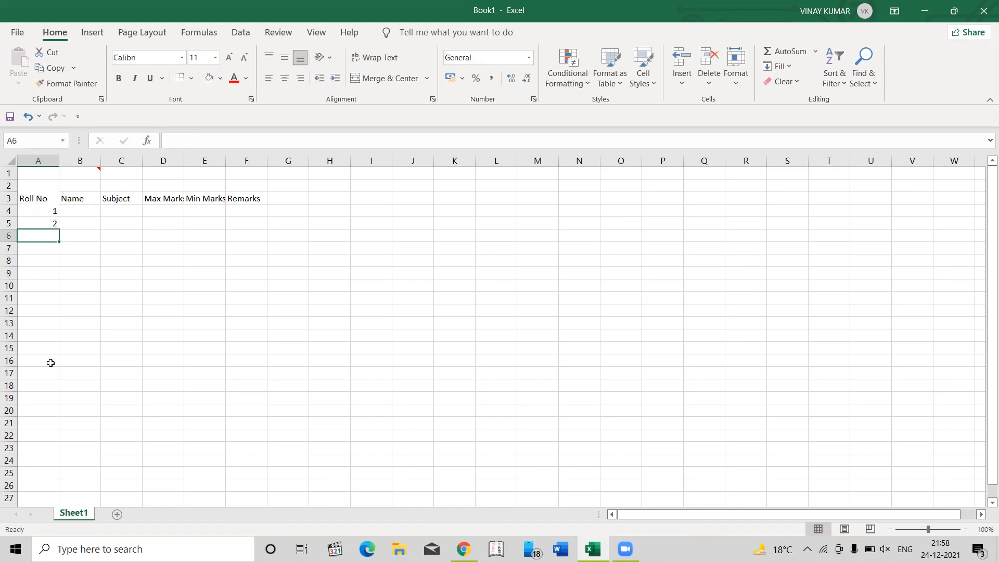
- Copy the formula from A5 down the Roll No column through cell A73
key(Up)
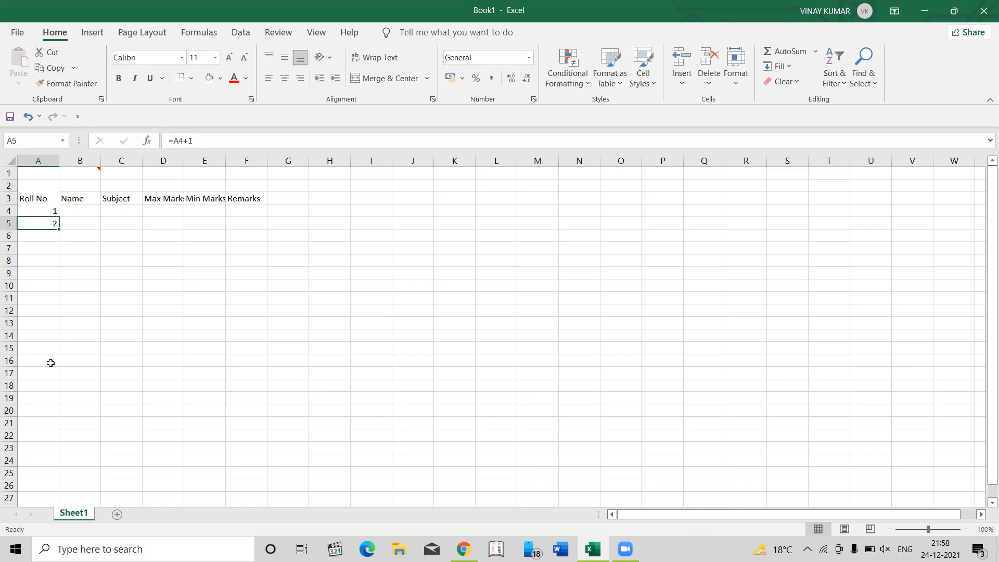
key(ctrl+c)
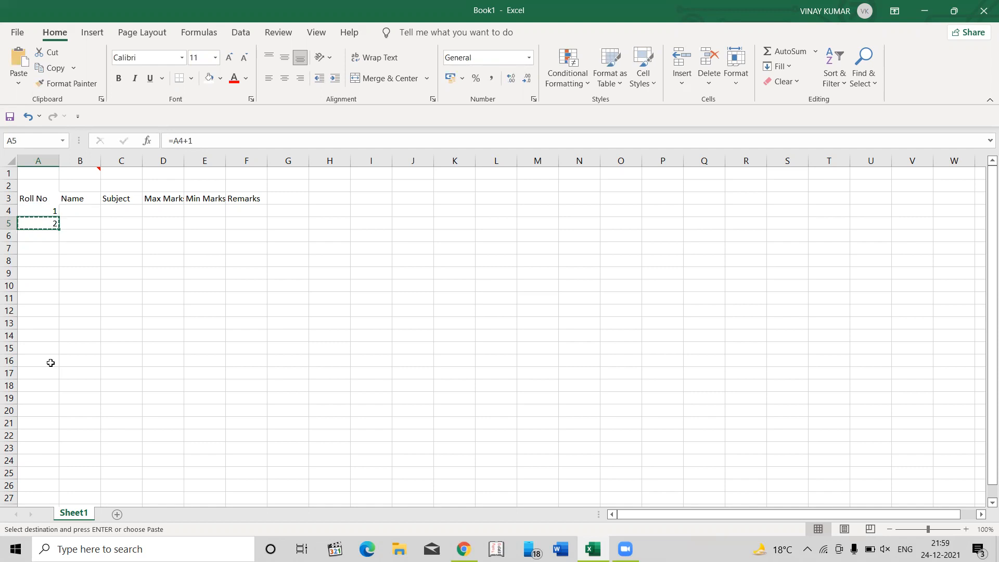
key(ctrl+shift+Down)
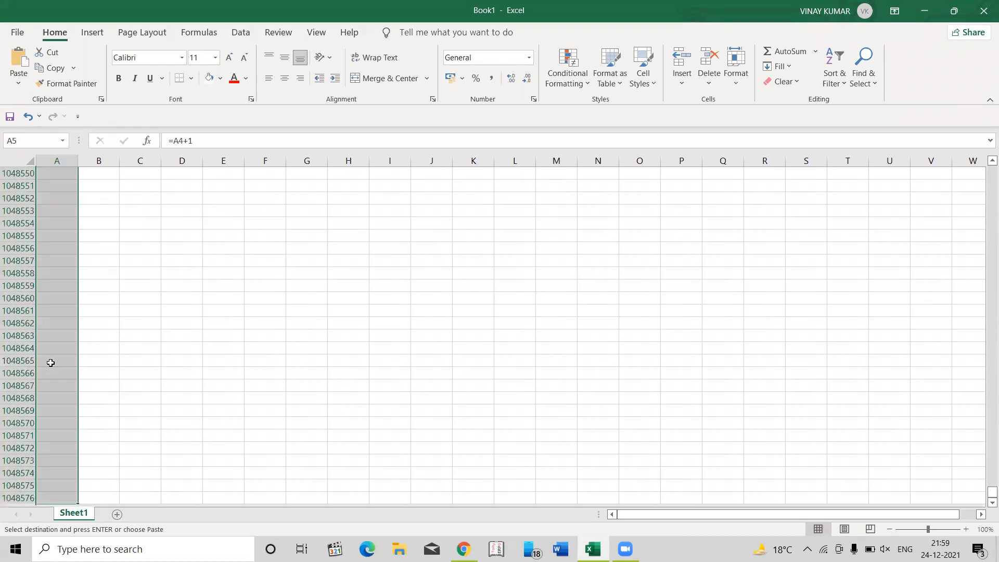
key(ctrl+Up)
key(Down)
key(shift+Down)
key(shift+Down)
key(shift+Down)
key(shift+Down)
key(shift+Down)
key(shift+Down)
key(shift+Down)
key(shift+Down)
key(shift+Down)
key(shift+Down)
key(shift+Down)
key(shift+Down)
key(shift+Down)
key(shift+Down)
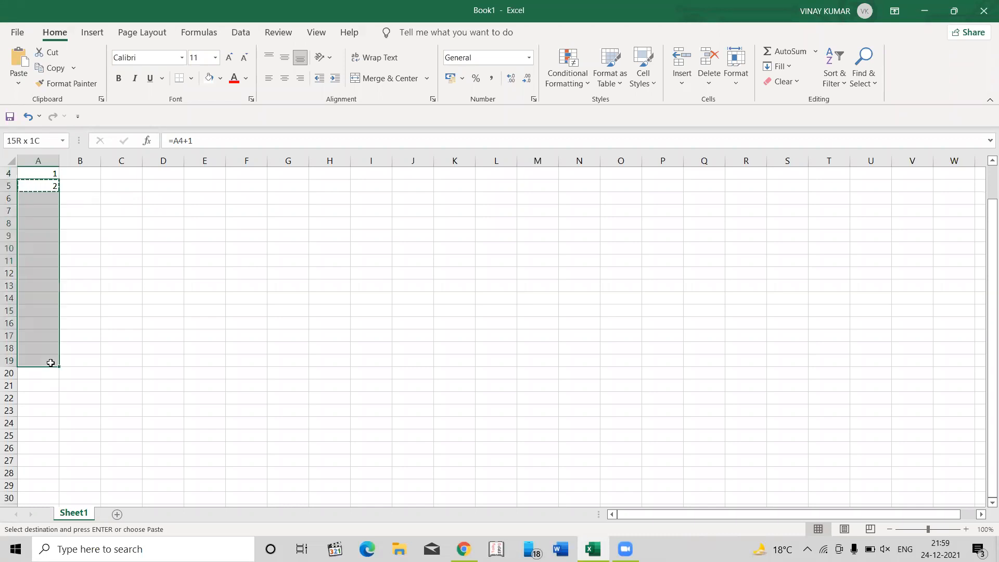
key(shift+Down)
key(shift+Down)
key(shift+Down)
key(shift+Down)
key(shift+Down)
key(shift+Down)
key(shift+Down)
key(shift+Down)
key(shift+Down)
key(shift+Down)
key(shift+Down)
key(shift+Down)
key(shift+Down)
key(shift+Down)
key(shift+Down)
key(shift+Down)
key(shift+Down)
key(shift+Down)
key(shift+Down)
key(shift+Down)
key(shift+Down)
key(shift+Down)
key(shift+Down)
key(shift+Down)
key(shift+Down)
key(shift+Down)
key(shift+Down)
key(shift+Down)
key(shift+Down)
key(shift+Down)
key(shift+Down)
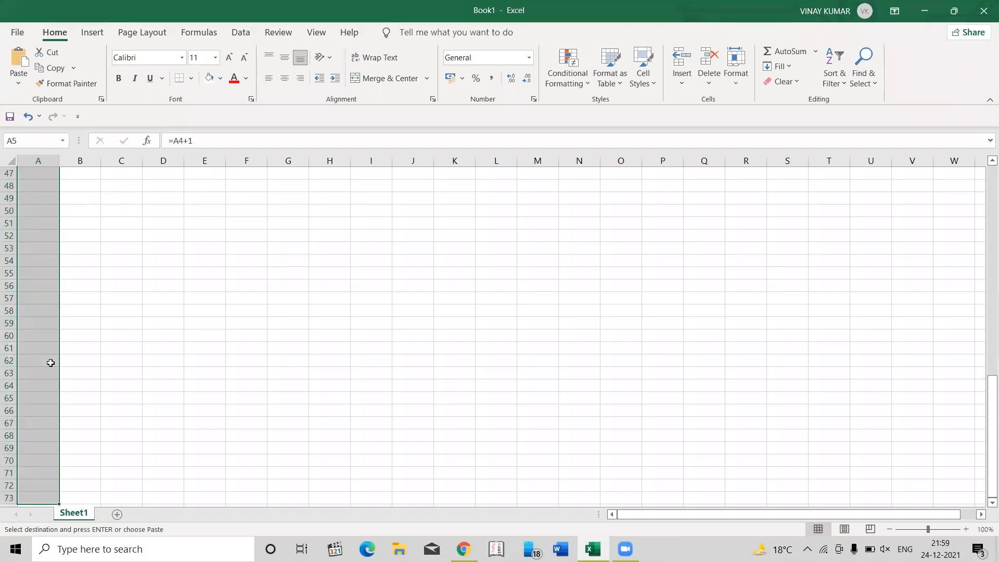
key(Return)
- Copy the formula in A73 down to the sheet's last row, A1048576, and go to that final cell
key(Down)
key(Down)
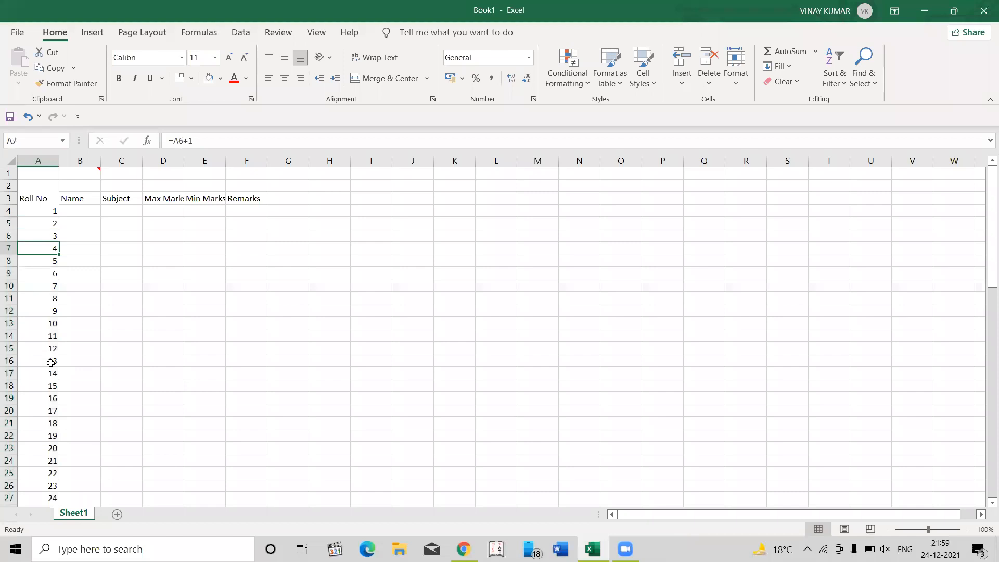
key(Up)
key(ctrl+Down)
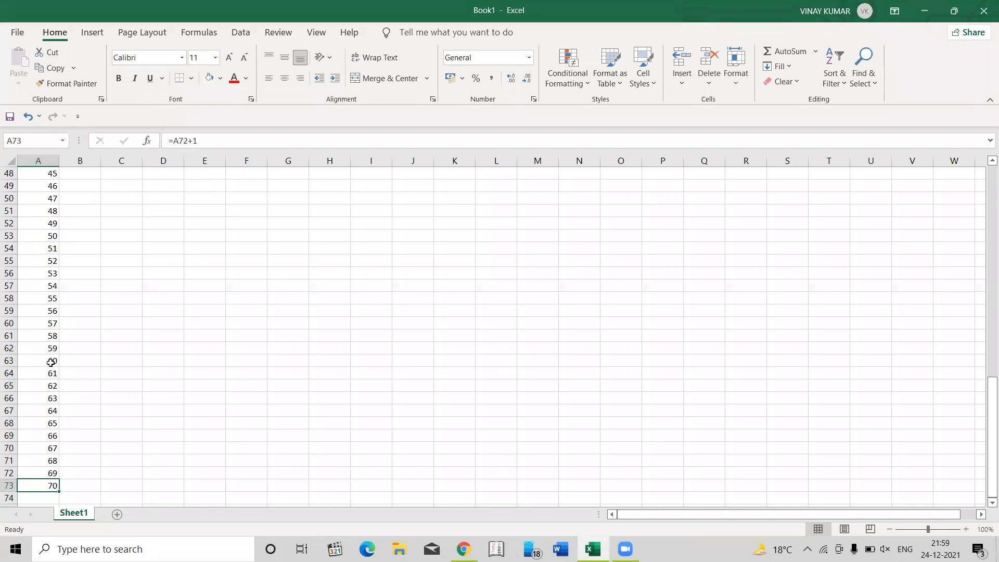
key(ctrl+c)
key(ctrl+shift+Down)
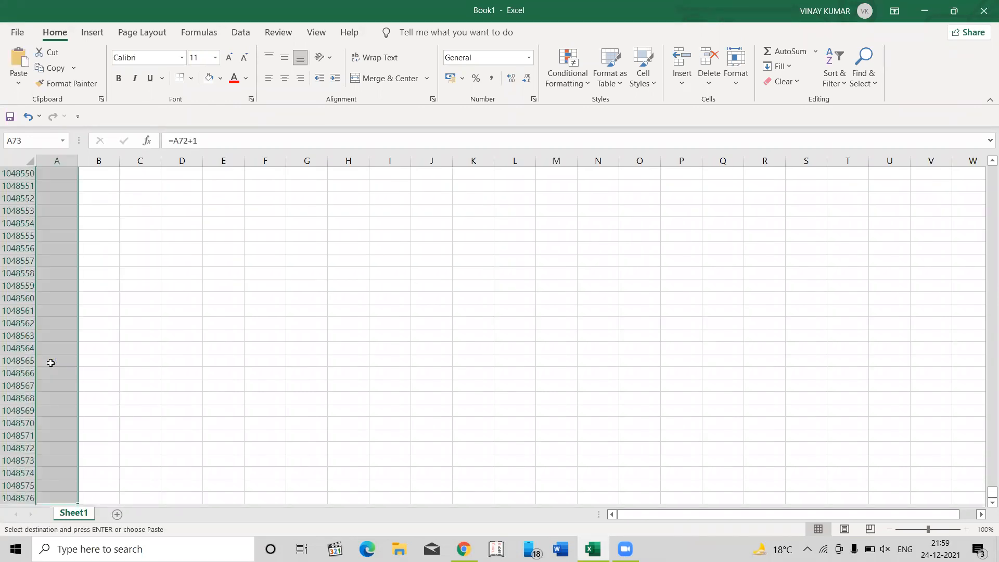
key(ctrl+v)
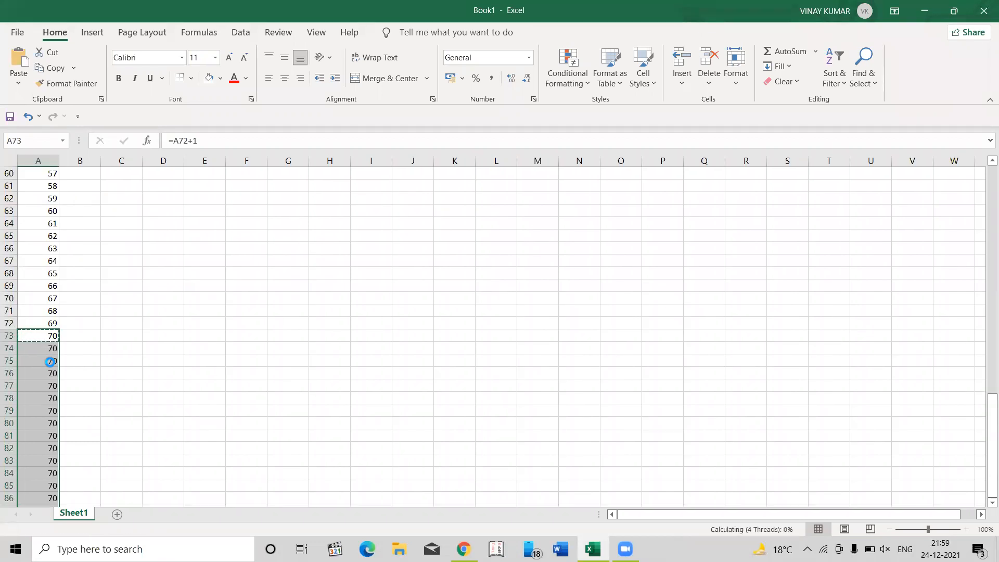
key(Down)
key(ctrl+Down)
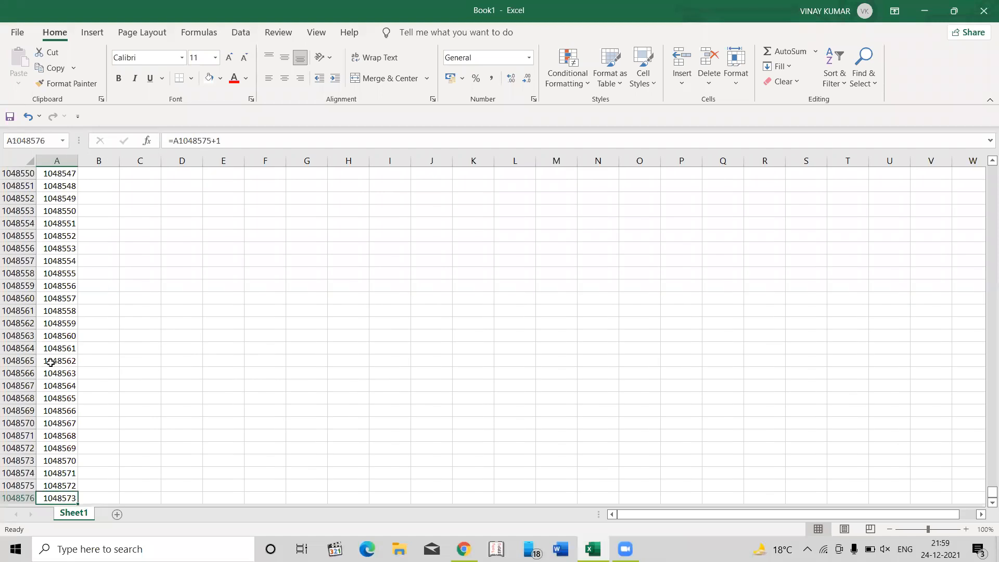
- Apply the comma number style to the sheet's last Roll No cell, A1048576
click(494, 81)
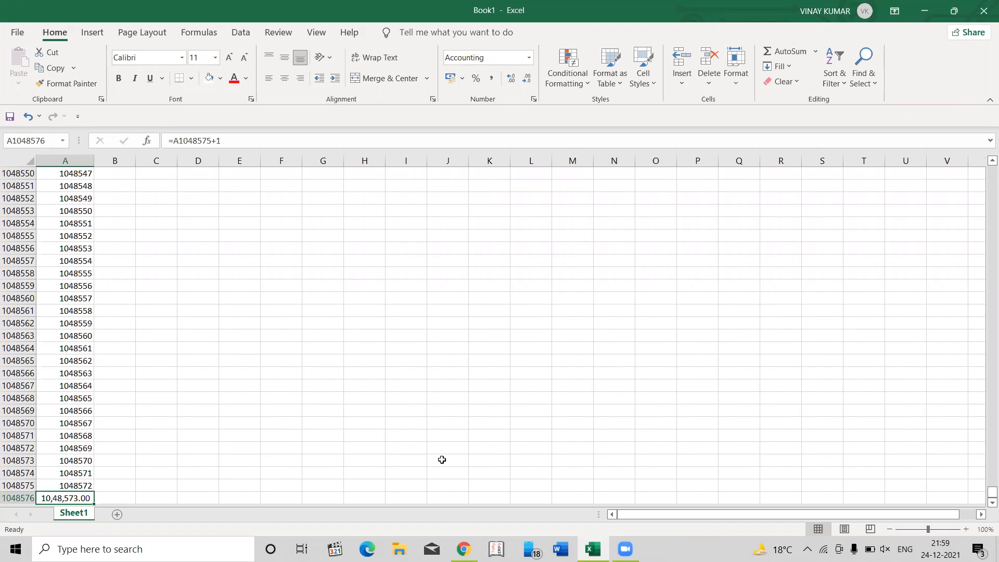
- Clear the roll numbers from cell A52 down to the last row of the sheet
key(ctrl+Up)
key(Down)
key(Down)
key(Down)
key(Down)
key(Down)
key(Down)
key(Down)
key(Down)
key(Down)
key(Down)
key(Down)
key(Down)
key(Down)
key(Down)
key(Down)
key(Down)
key(Down)
key(Down)
key(Down)
key(Down)
key(Down)
key(Down)
key(Down)
key(Down)
key(Down)
key(Down)
key(Down)
key(Down)
key(Down)
key(Down)
key(Down)
key(Down)
key(Down)
key(Down)
key(Down)
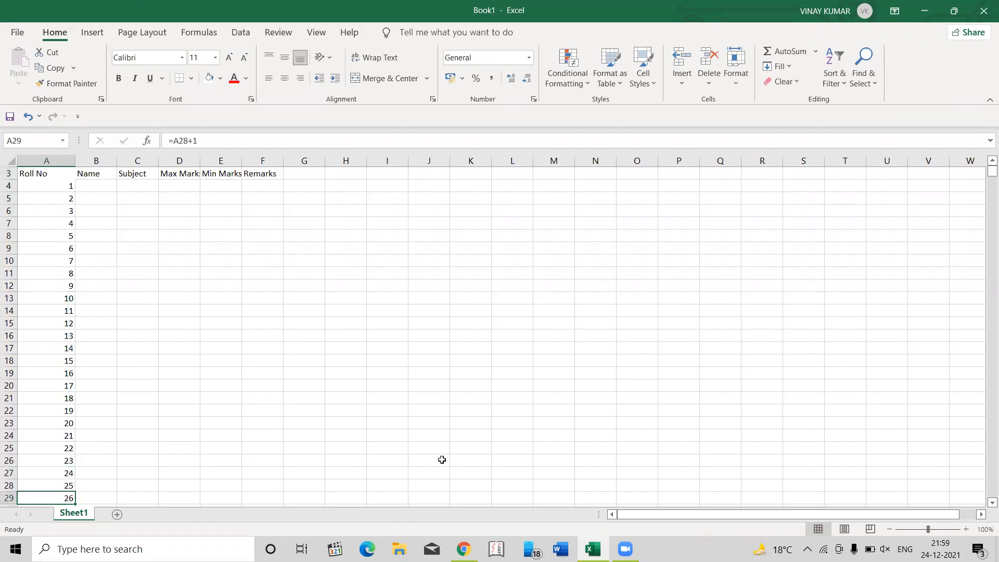
key(Down)
key(Down)
key(Down)
key(Down)
key(Down)
key(Down)
key(Down)
key(Down)
key(Down)
key(Down)
key(Down)
key(Down)
key(Down)
key(Down)
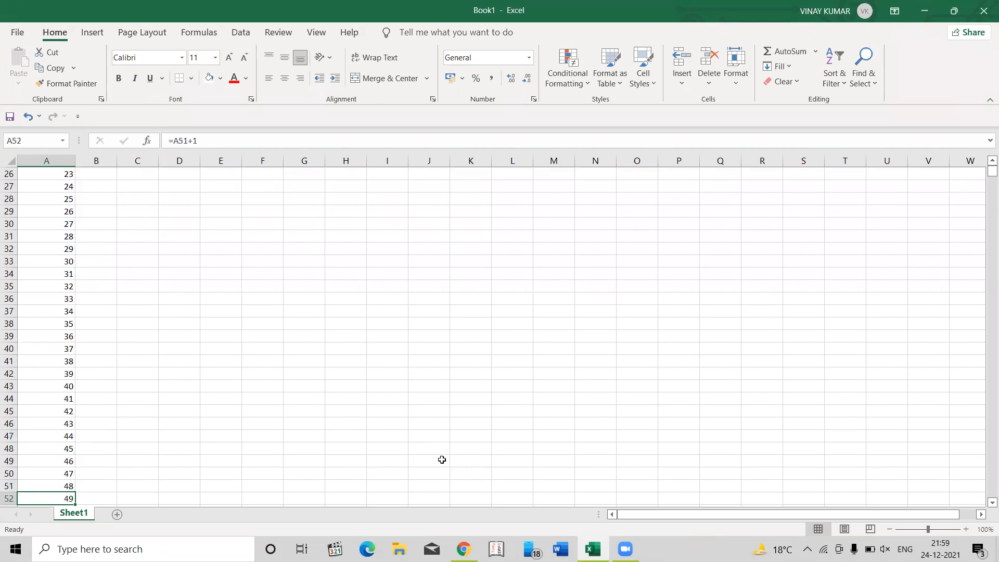
key(ctrl+shift+Down)
key(ctrl+BackSpace)
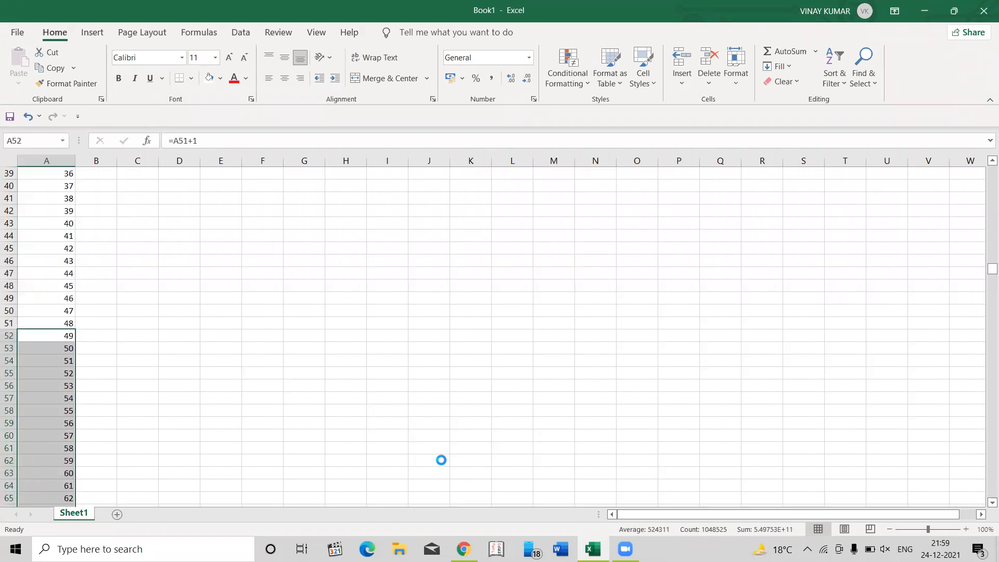
key(Delete)
- Clear the roll numbers in cells A7 through A51, keeping only the first three
key(Up)
key(Up)
key(Up)
key(Up)
key(Up)
key(Up)
key(Up)
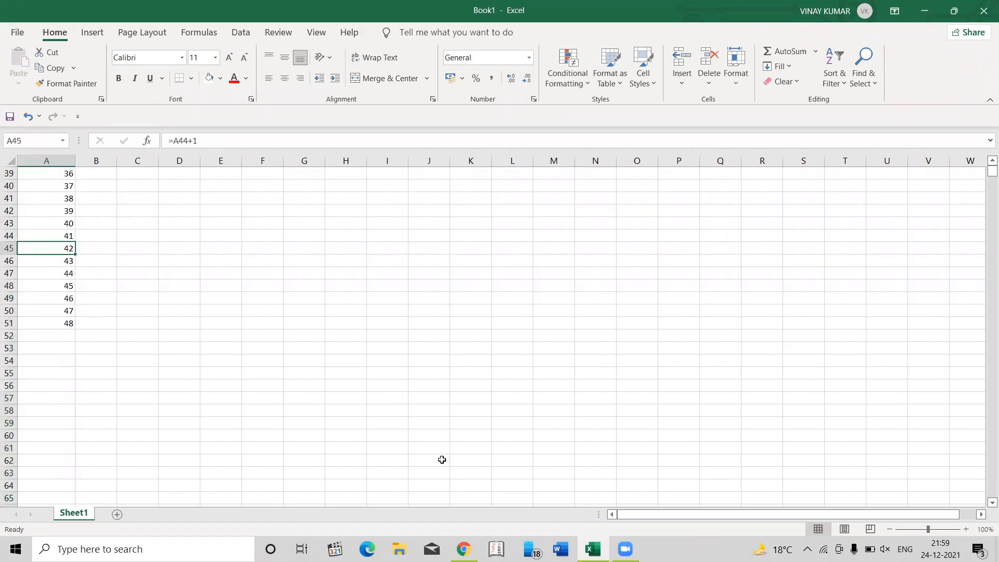
key(ctrl+Up)
key(Down)
key(Down)
key(Down)
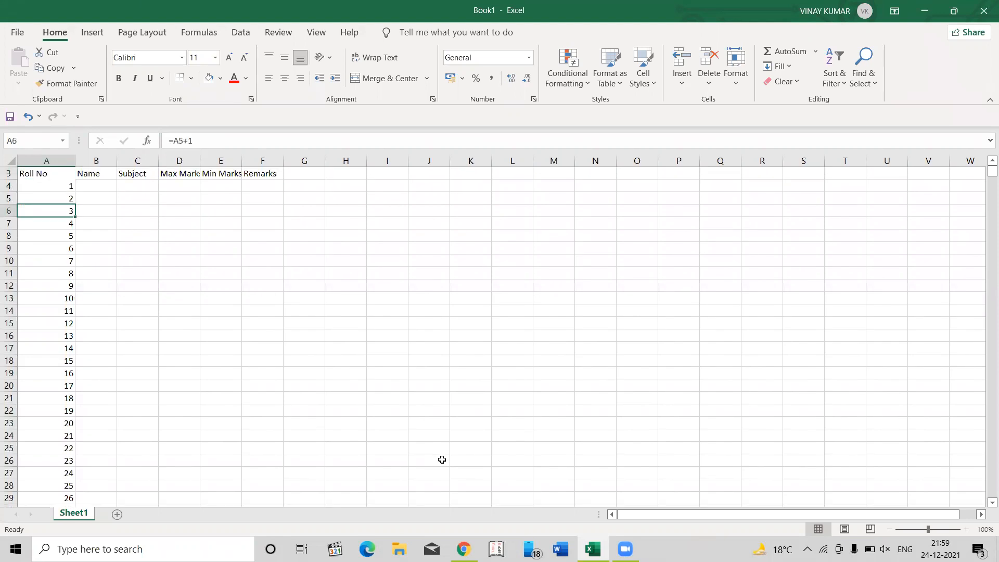
key(Down)
key(Down)
key(Down)
key(Down)
key(Down)
key(Up)
key(Up)
key(Up)
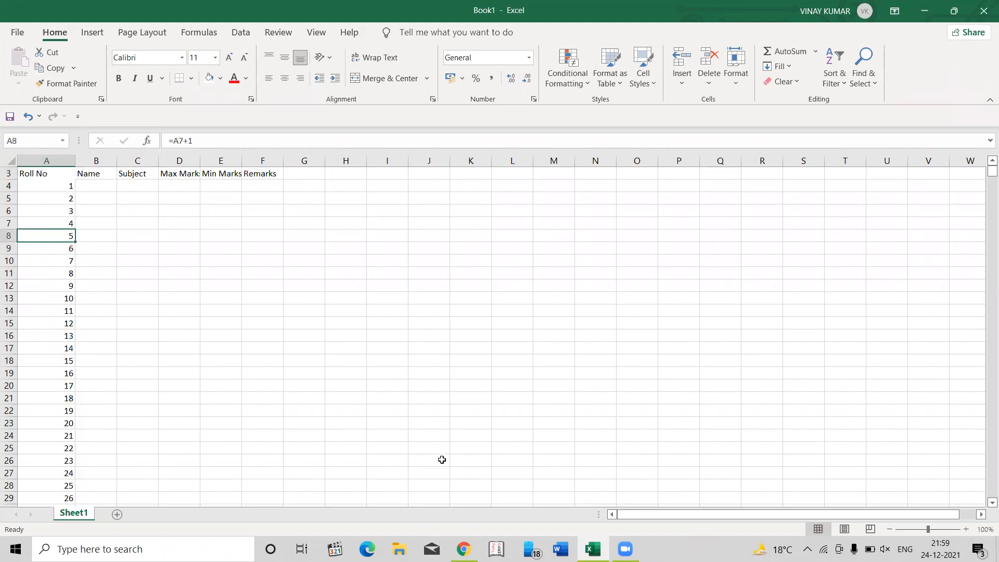
key(Up)
key(ctrl+shift+Down)
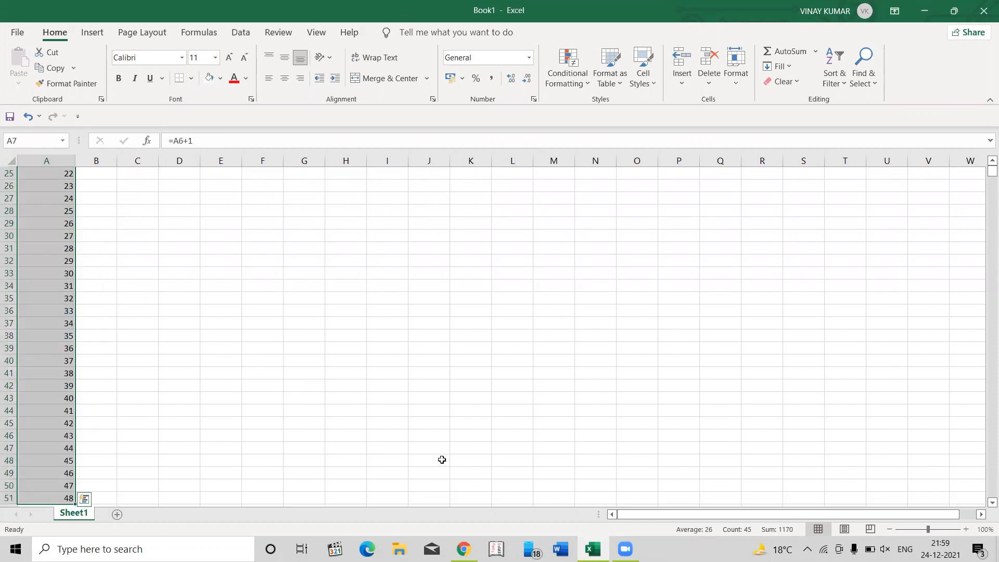
key(Delete)
scroll(442, 460, up, 8)
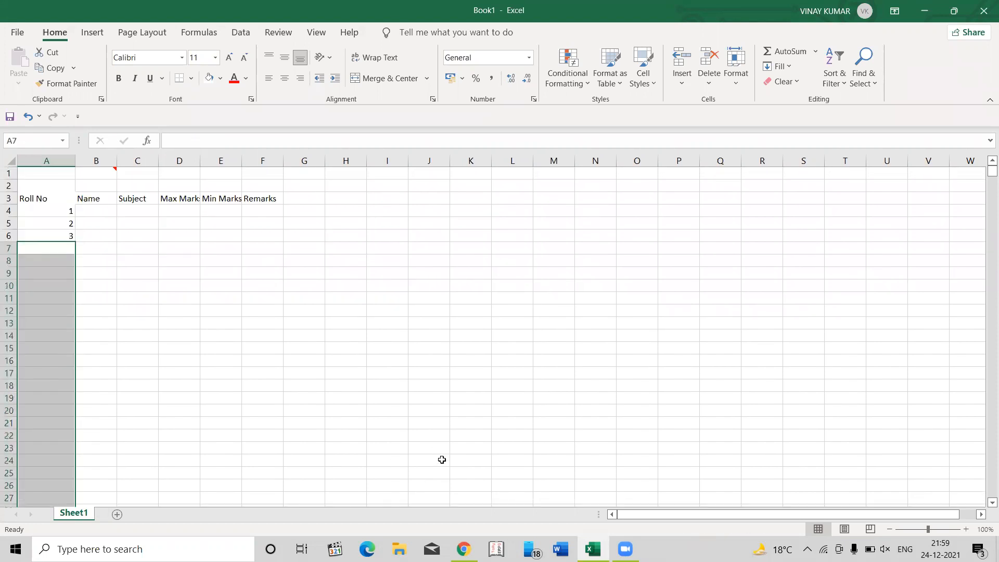
- Enter the three students' names in the Name column, cells B4 to B6
key(Up)
key(Up)
key(Right)
key(Up)
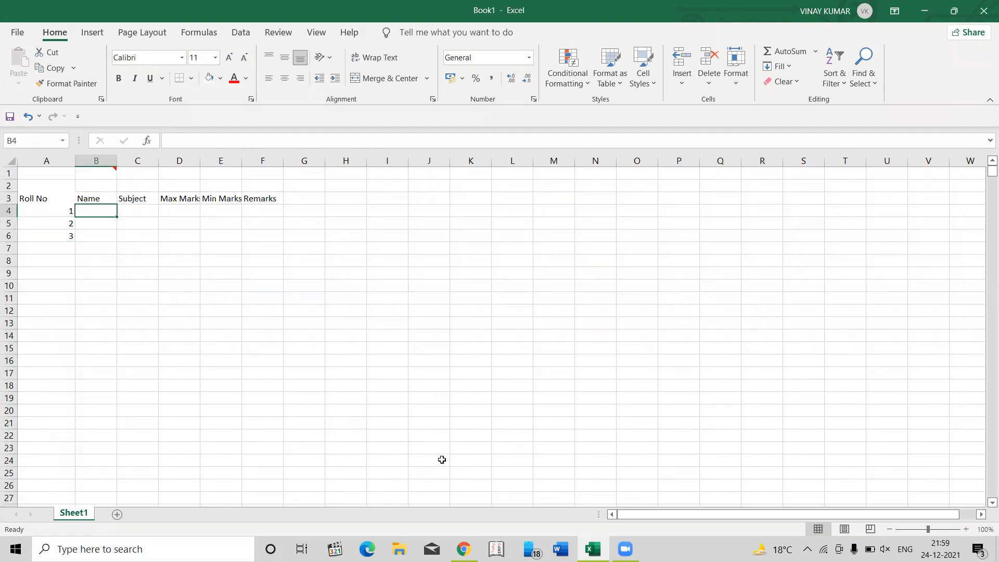
text(Radhiks)
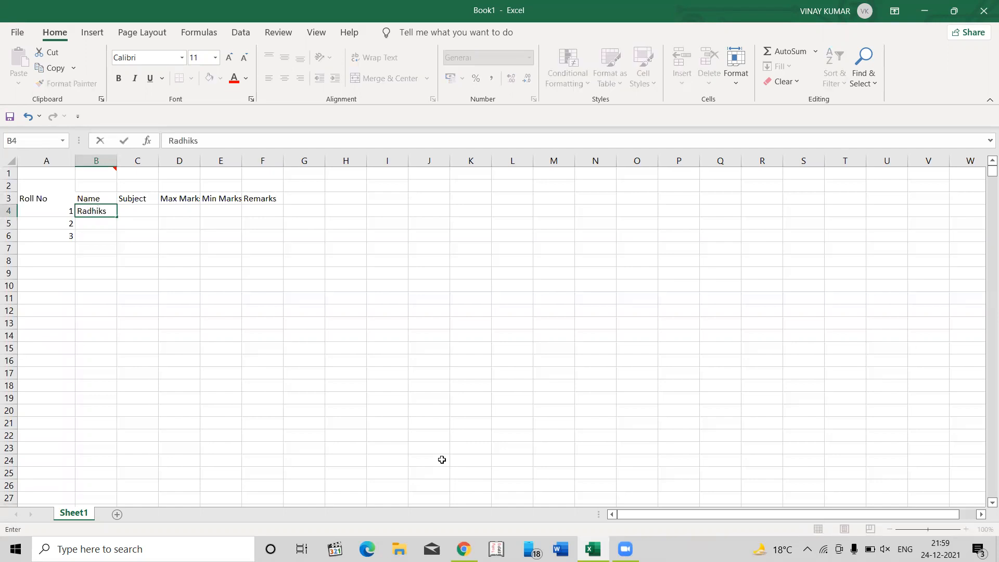
key(BackSpace)
text(a)
key(Return)
text(Mudit)
key(Return)
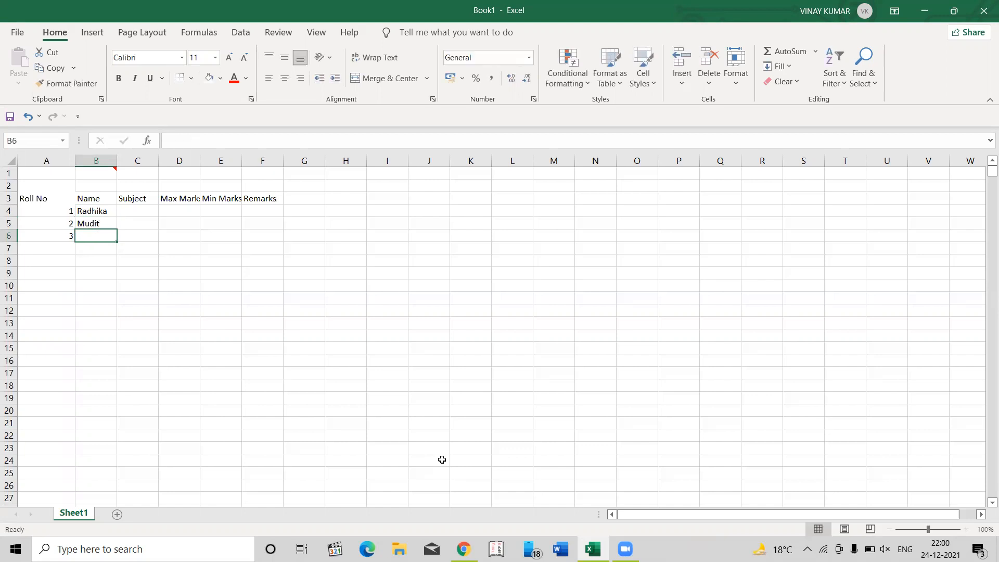
text(Chavi)
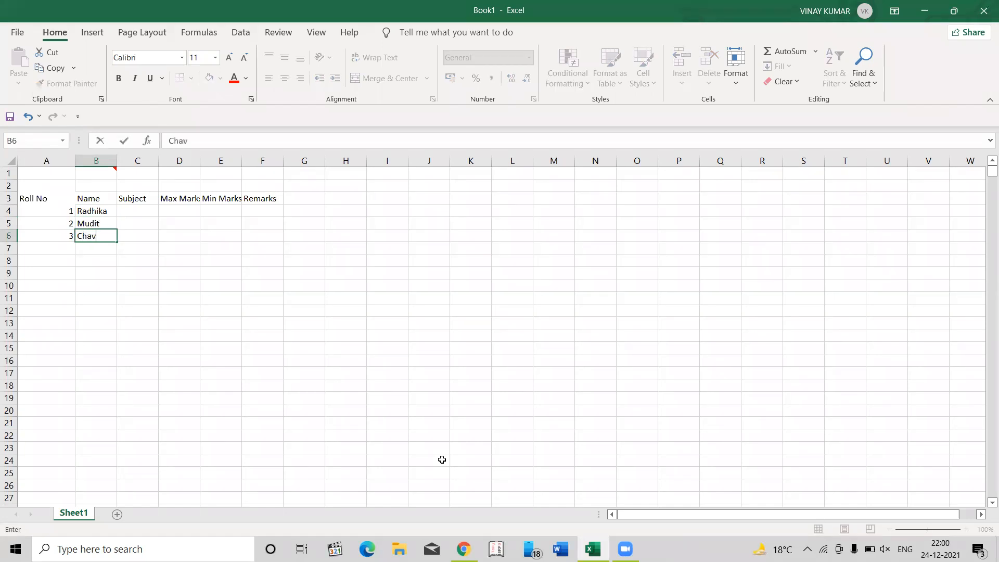
key(Tab)
- Enter Acc as the subject in C4 and copy it down to C5 and C6
key(Up)
key(Up)
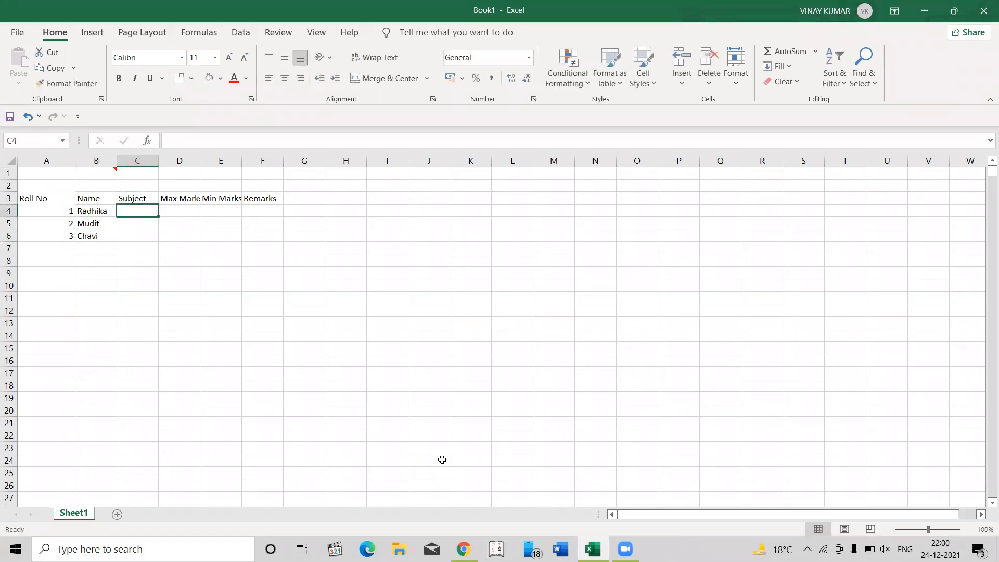
text(Acc)
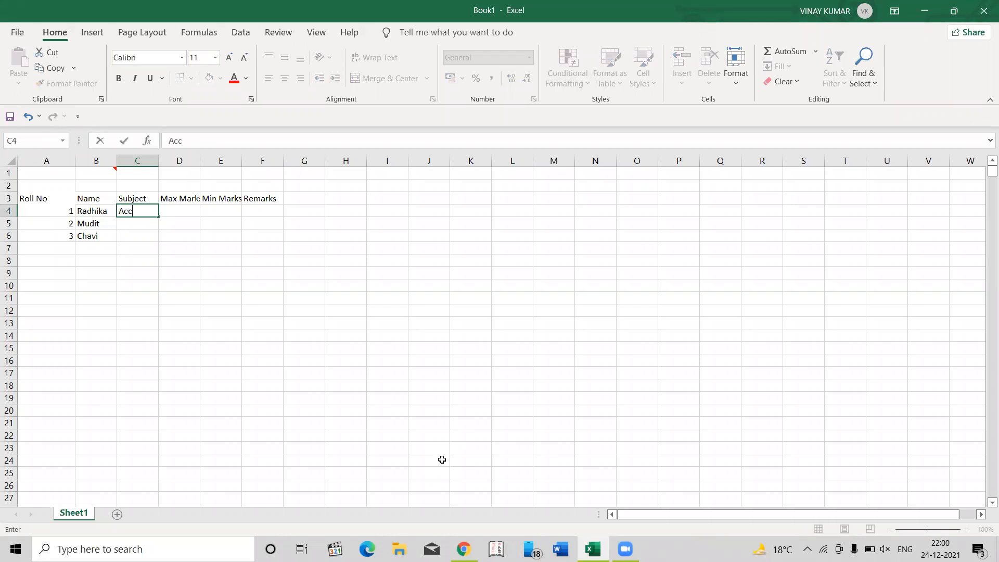
key(Return)
key(Page_Down)
key(ctrl+Up)
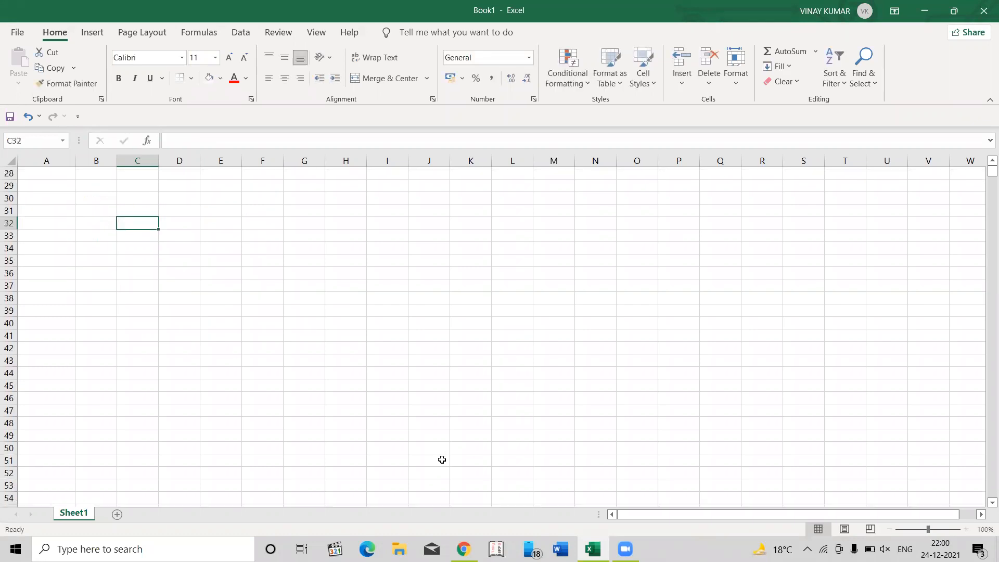
key(ctrl+c)
key(shift+Down)
key(shift+Down)
key(Return)
key(Right)
key(Left)
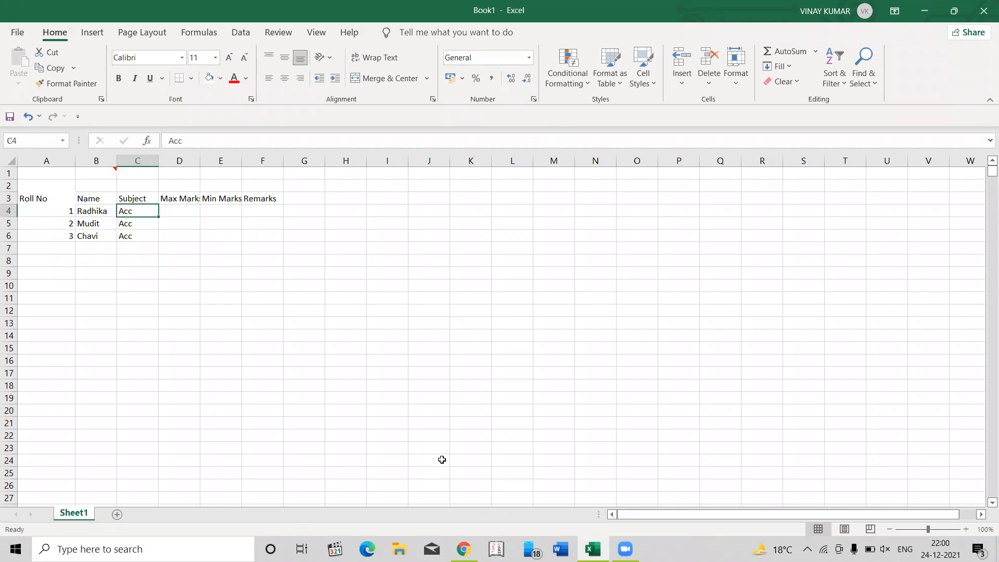
- Examine the cell reference used by the roll number formula in A5, leaving the formula as it is
key(Left)
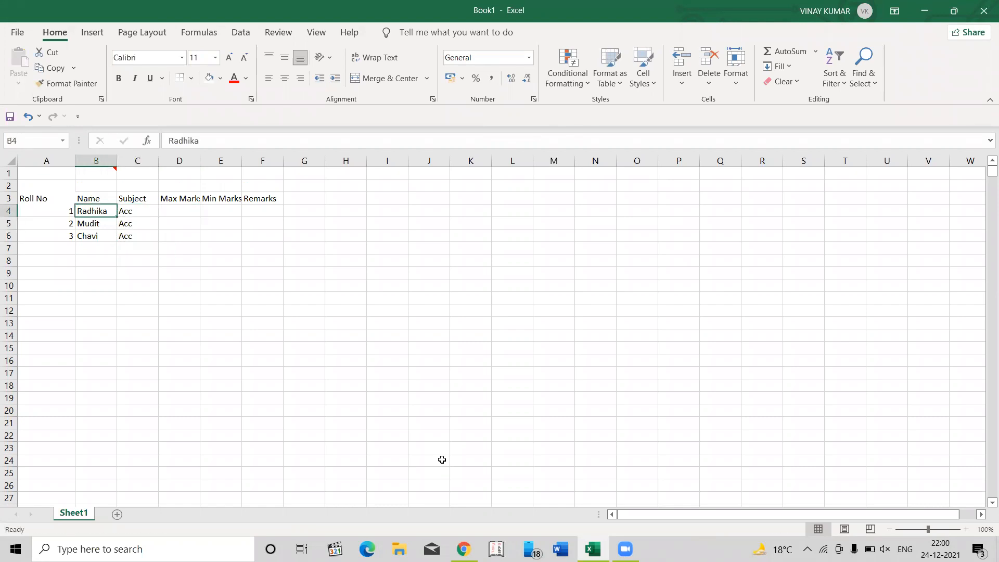
key(Left)
key(Down)
key(Down)
key(Up)
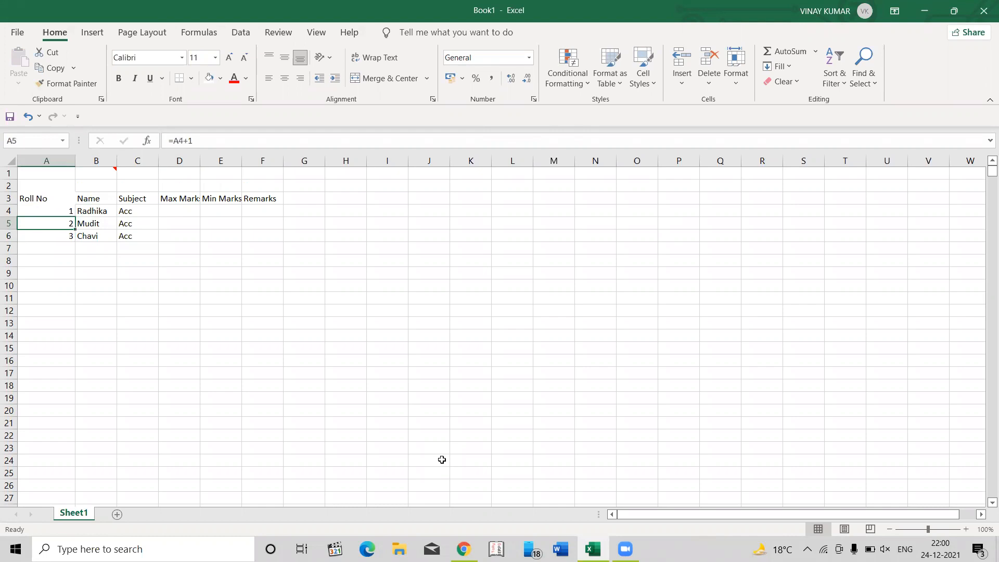
key(F2)
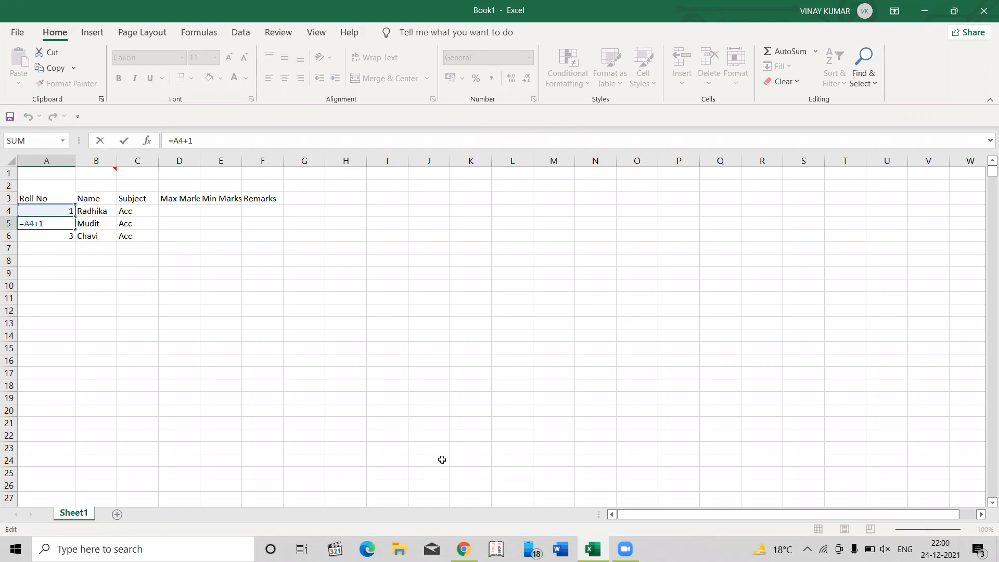
key(Escape)
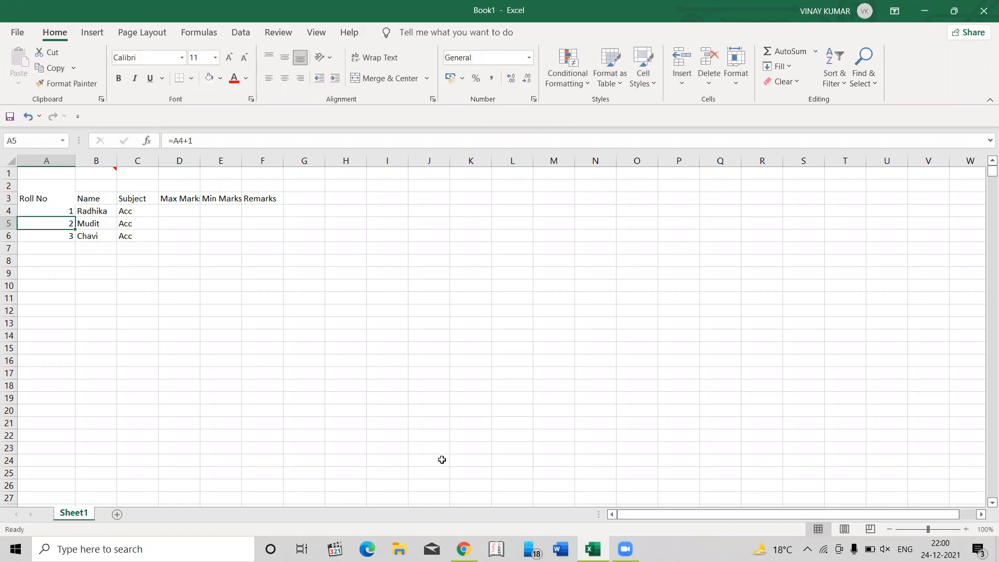
- Copy the roll number formula from A5 down the Roll No column through A18
key(ctrl+c)
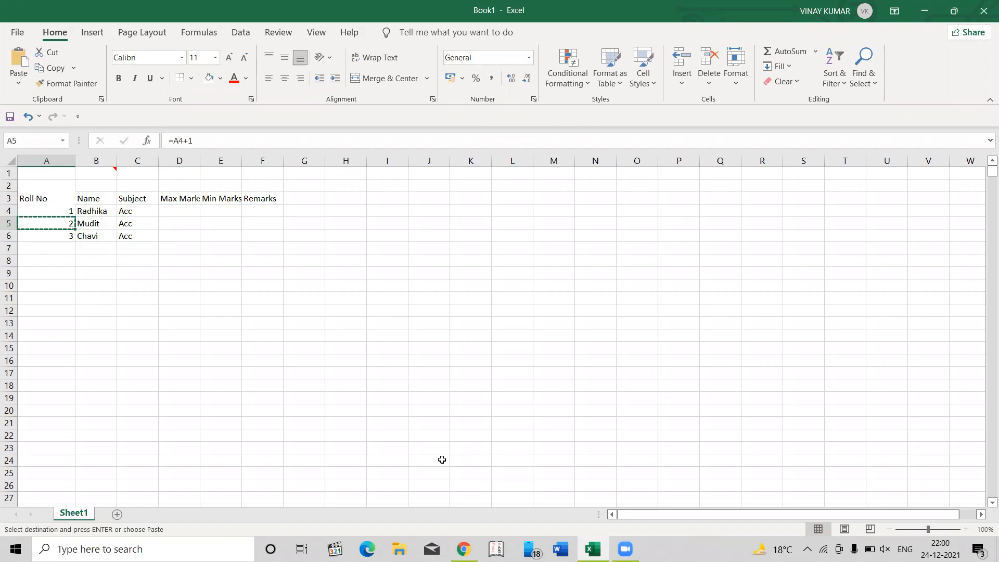
key(shift+Down)
key(shift+Down)
key(shift+Down)
key(shift+Down)
key(shift+Down)
key(shift+Down)
key(shift+Down)
key(shift+Down)
key(shift+Down)
key(shift+Down)
key(shift+Down)
key(shift+Down)
key(shift+Down)
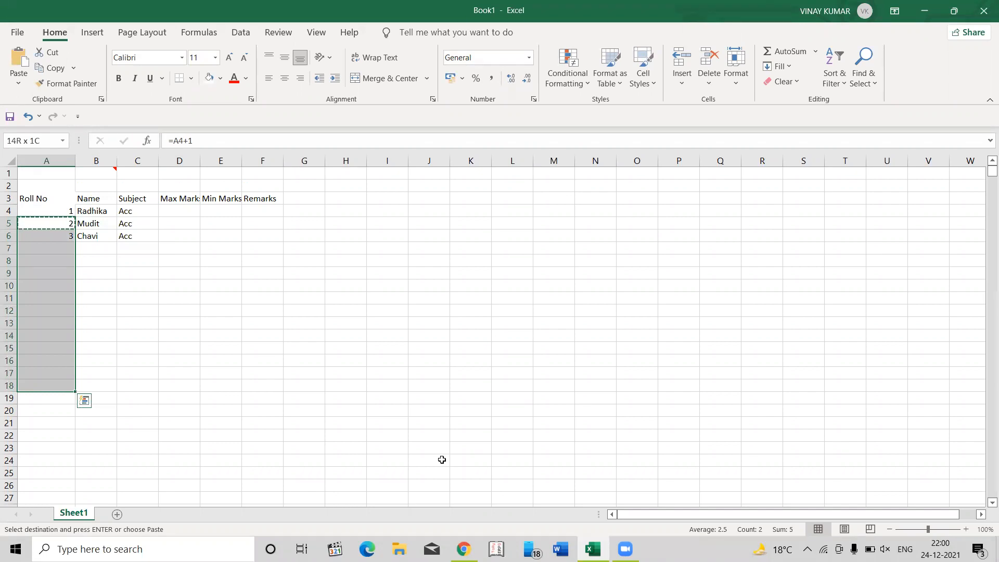
key(shift+Up)
key(shift+Up)
key(shift+Up)
key(shift+Up)
key(shift+Up)
key(shift+Up)
key(shift+Up)
key(shift+Up)
key(shift+Up)
key(shift+Up)
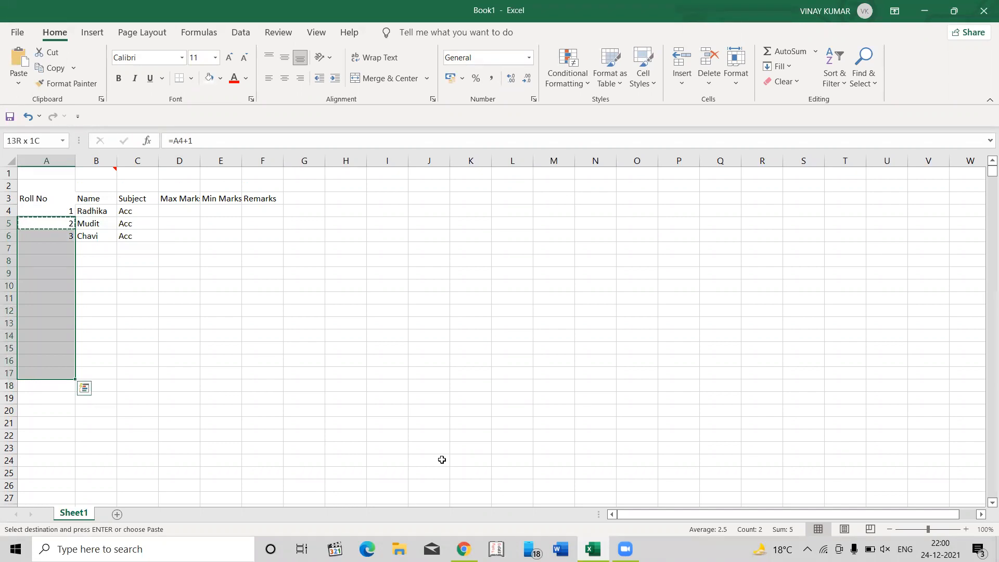
key(shift+Down)
key(shift+Down)
key(shift+Down)
key(shift+Down)
key(shift+Down)
key(shift+Down)
key(shift+Down)
key(shift+Down)
key(shift+Down)
key(shift+Down)
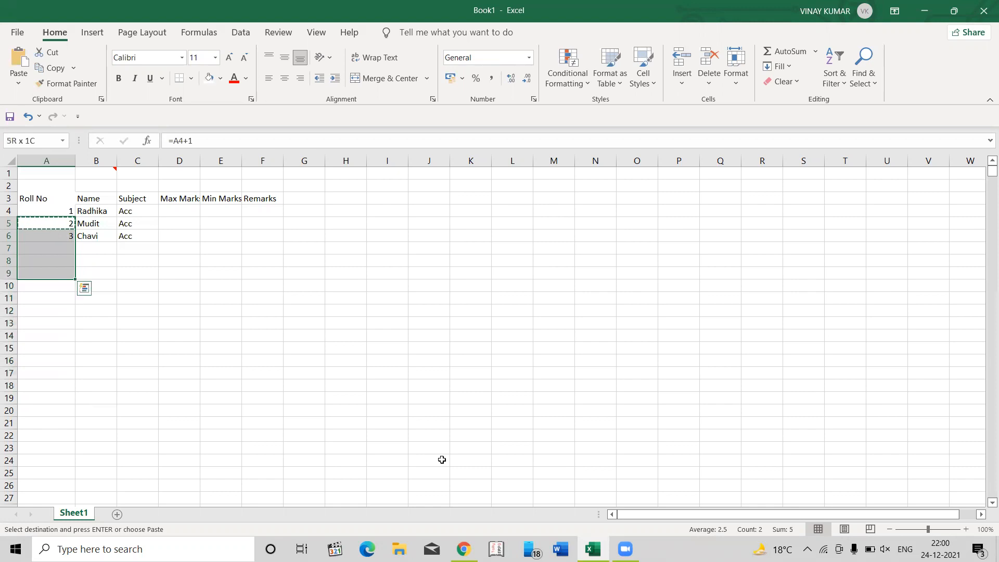
key(Return)
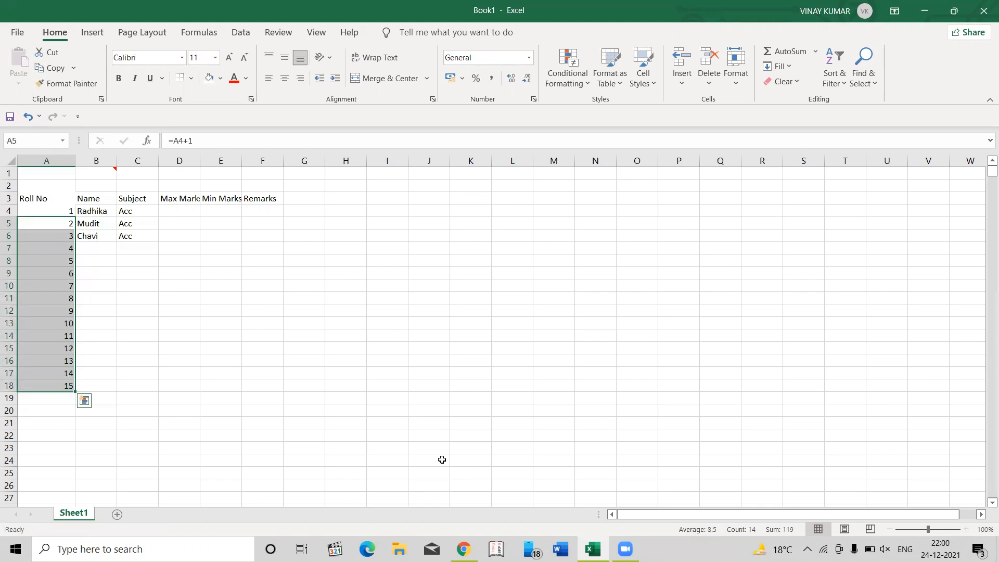
- Copy the A5 formula again and paste it over the whole filled range A5:A18
key(Up)
key(Down)
key(ctrl+c)
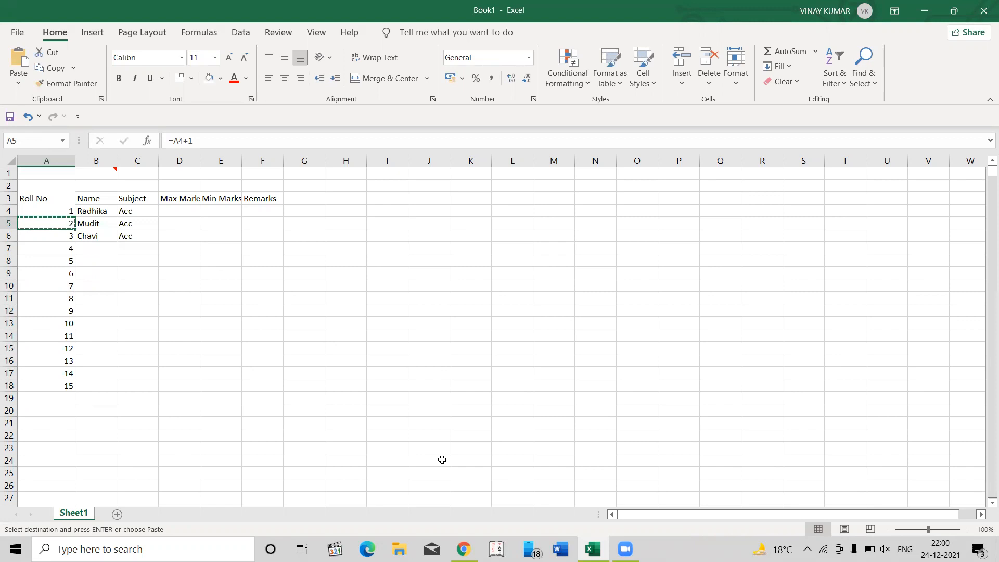
key(ctrl+shift+Down)
key(ctrl+v)
key(Escape)
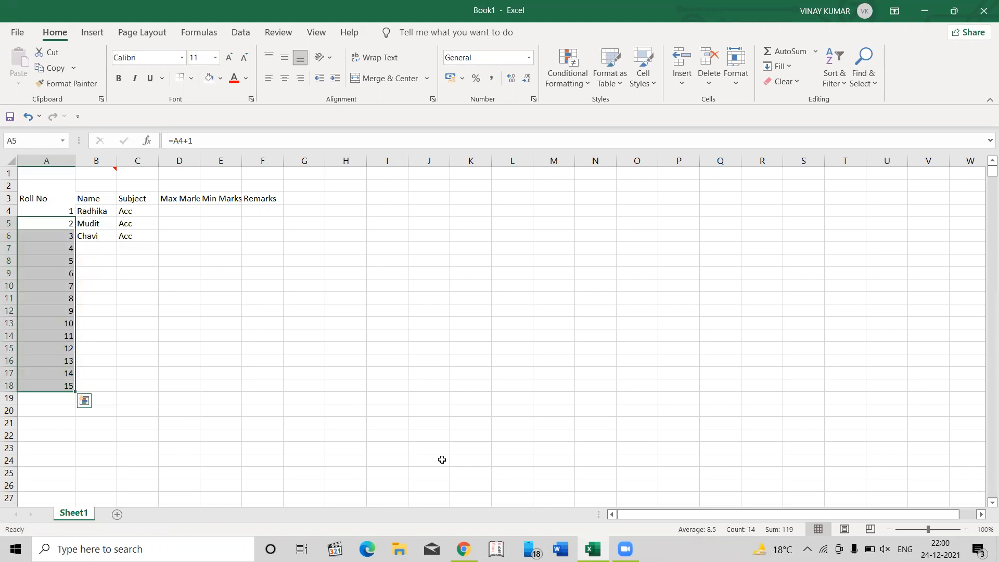
- Clear the roll numbers from cells A7 through A18
key(Down)
key(Down)
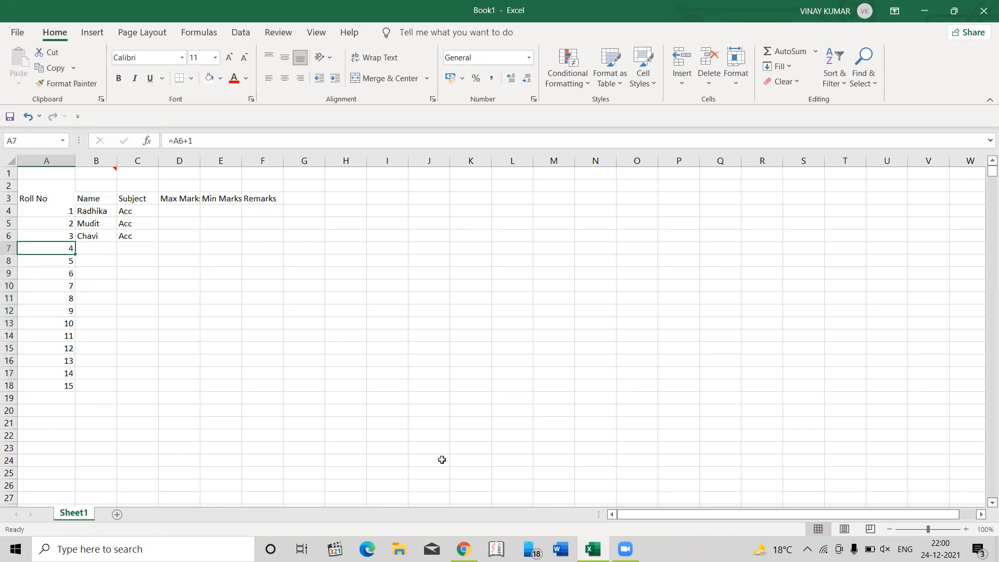
key(ctrl+shift+Down)
key(Delete)
- Examine which cell the roll number formula in A6 refers to, keeping the formula as it is
key(Up)
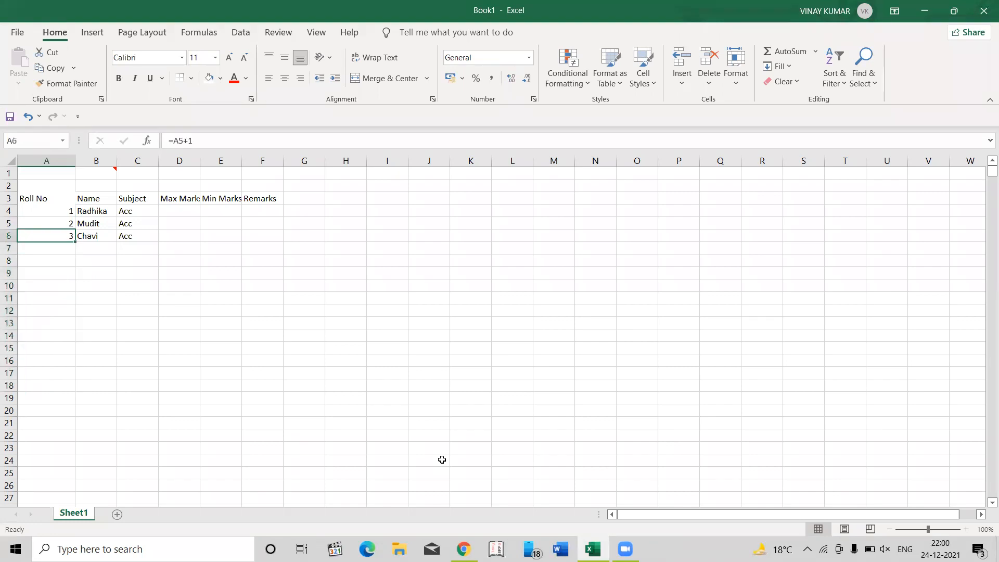
key(F2)
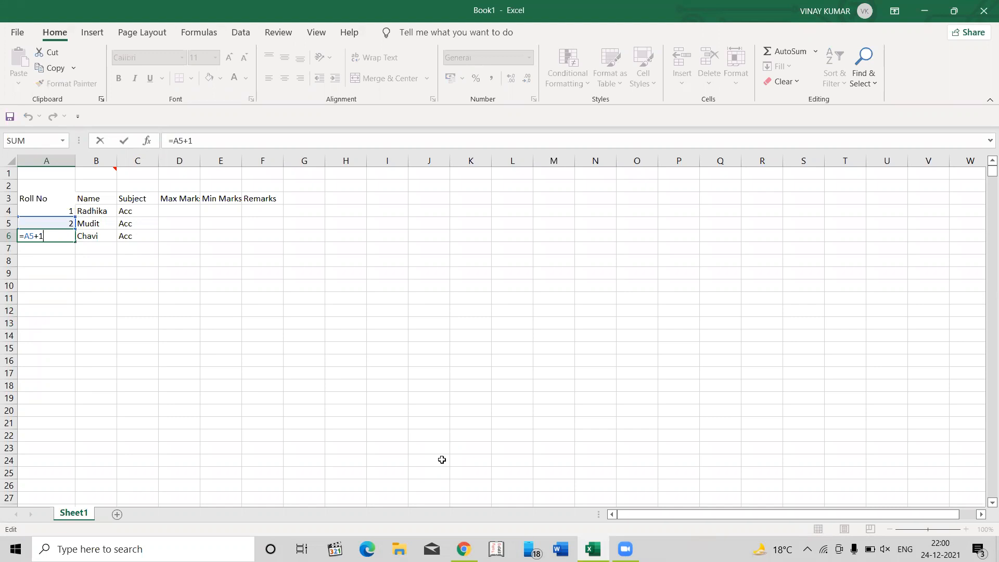
text(`)
key(BackSpace)
text(`)
key(BackSpace)
key(Return)
key(Up)
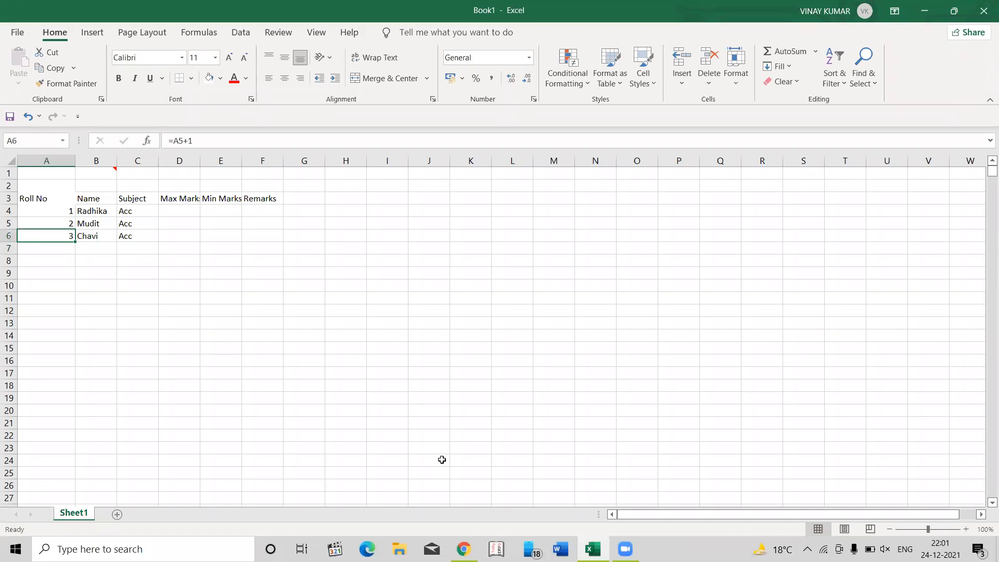
- Compare the contents and formulas of the roll number cells A4, A5 and A6
key(Up)
key(Up)
key(Down)
key(Down)
key(Up)
key(Up)
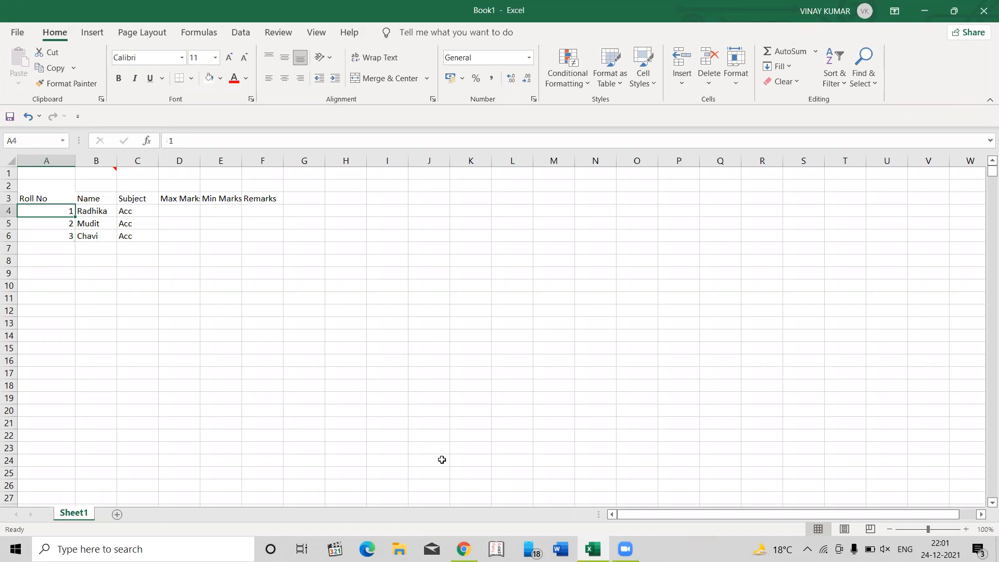
key(Down)
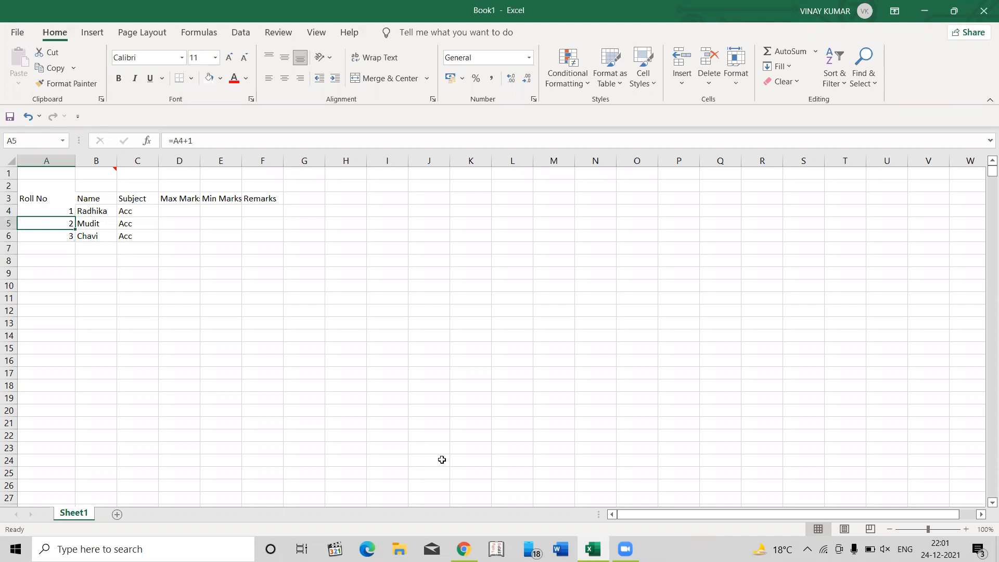
key(Up)
key(Down)
- Make the cell reference in the A5 roll number formula absolute so it reads =$A$4+1
key(F2)
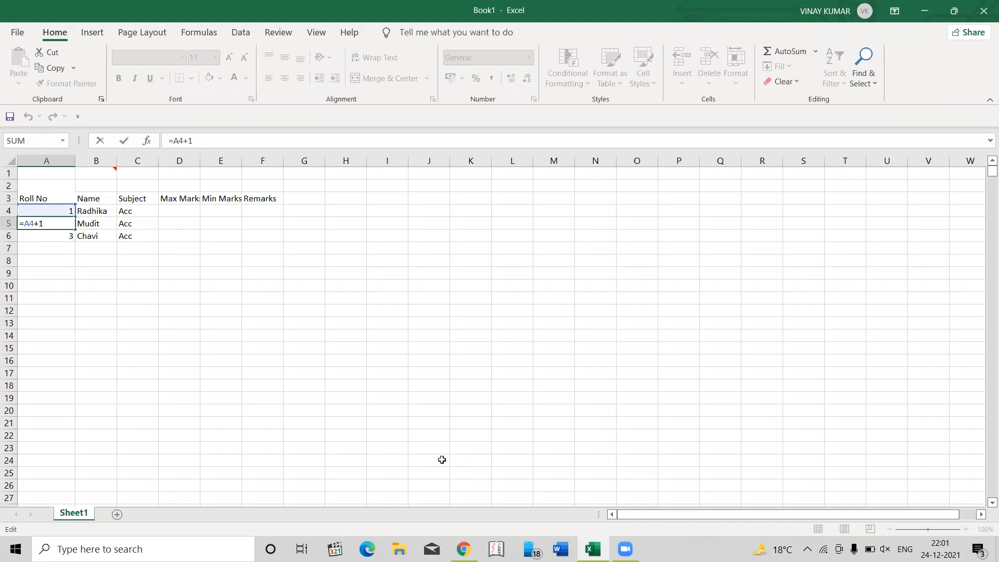
key(F4)
key(F4)
key(F4)
key(F4)
key(F4)
key(Return)
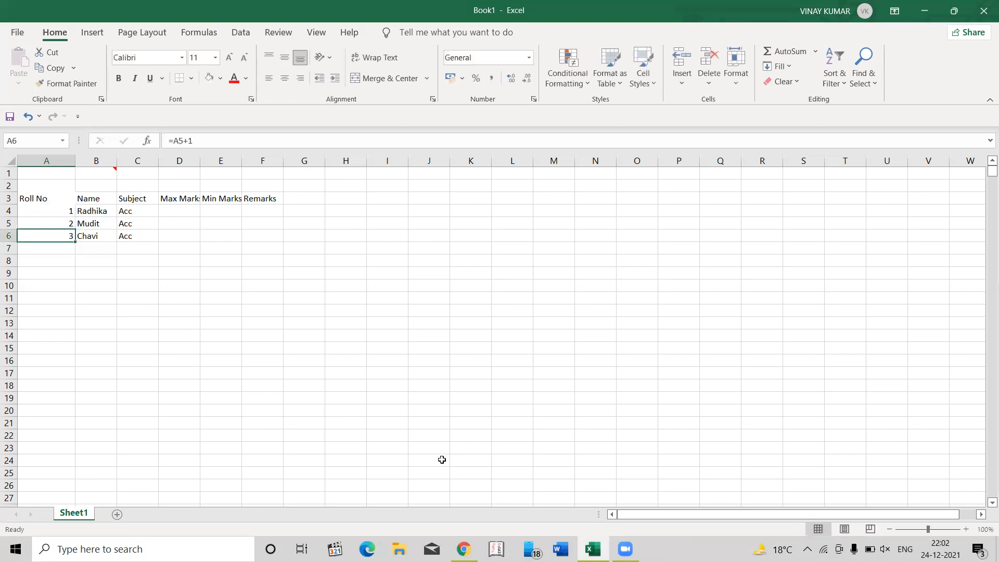
- Try copying the absolute-reference formula from A5 down through A8, check the pasted cells, and undo the paste
key(Up)
key(ctrl+c)
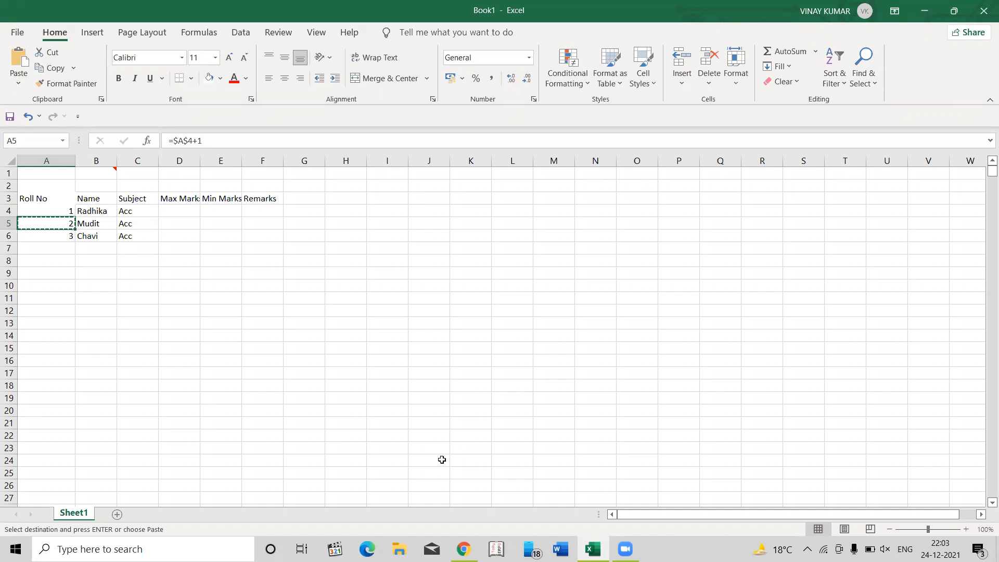
key(shift+Down)
key(shift+Down)
key(shift+Down)
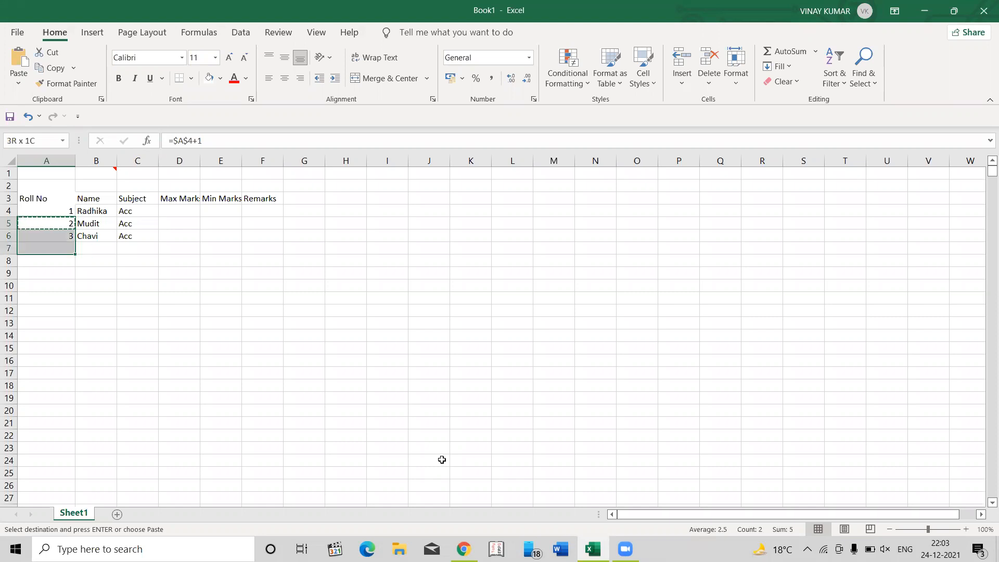
key(Return)
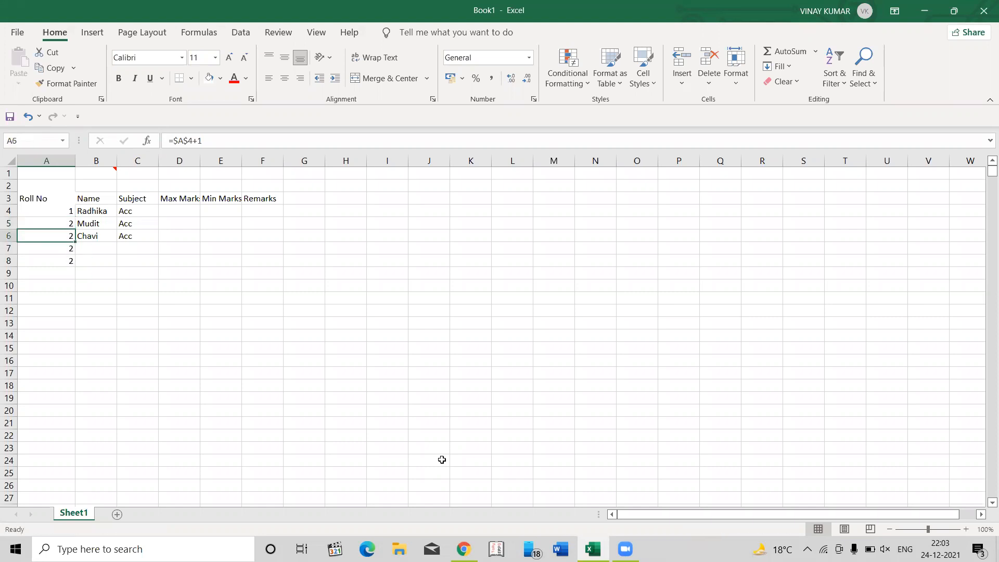
key(Down)
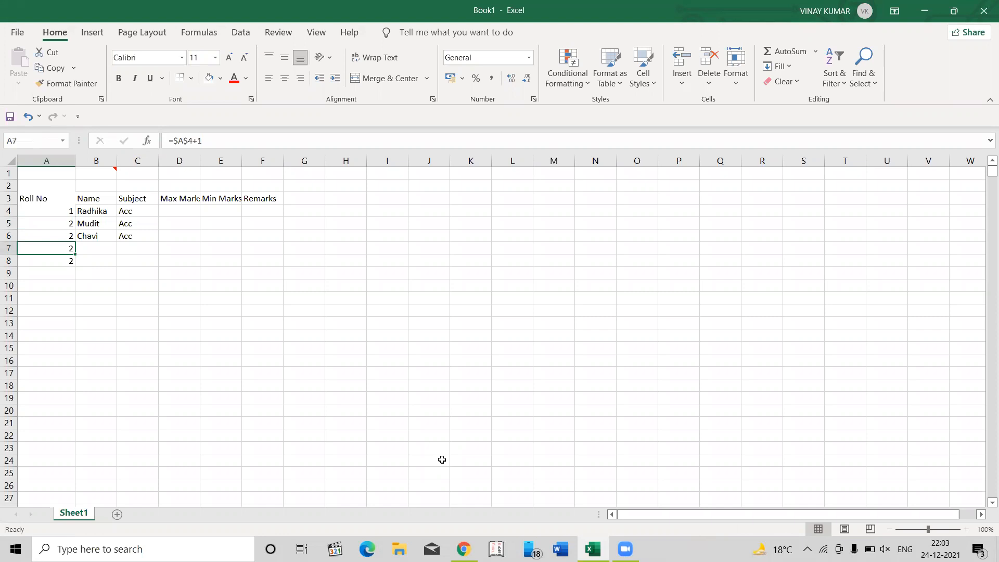
key(Up)
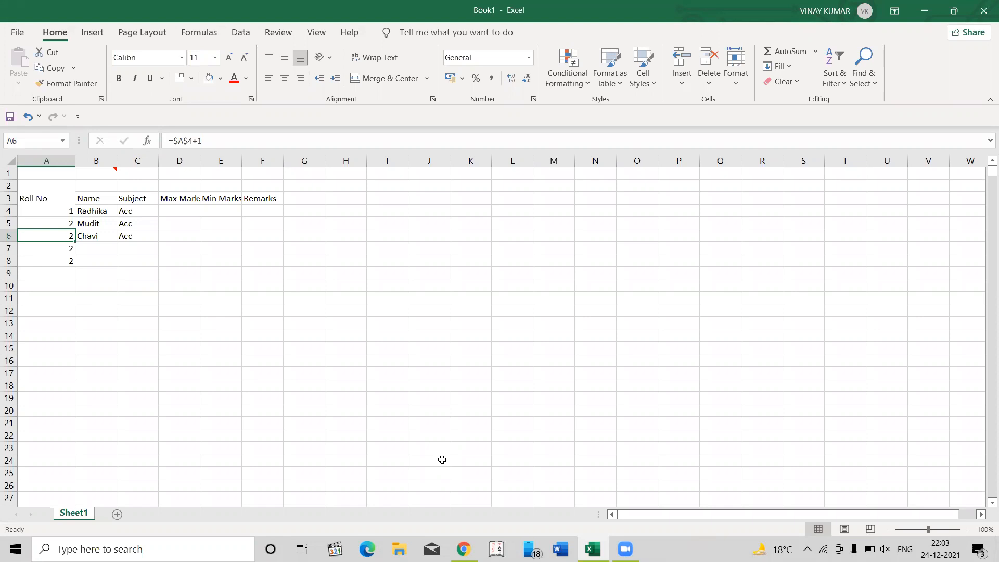
key(ctrl+z)
key(Escape)
- Change the reference in the A5 formula to lock only the row, giving =A$4+1
key(Up)
key(Down)
key(F2)
key(Left)
key(Left)
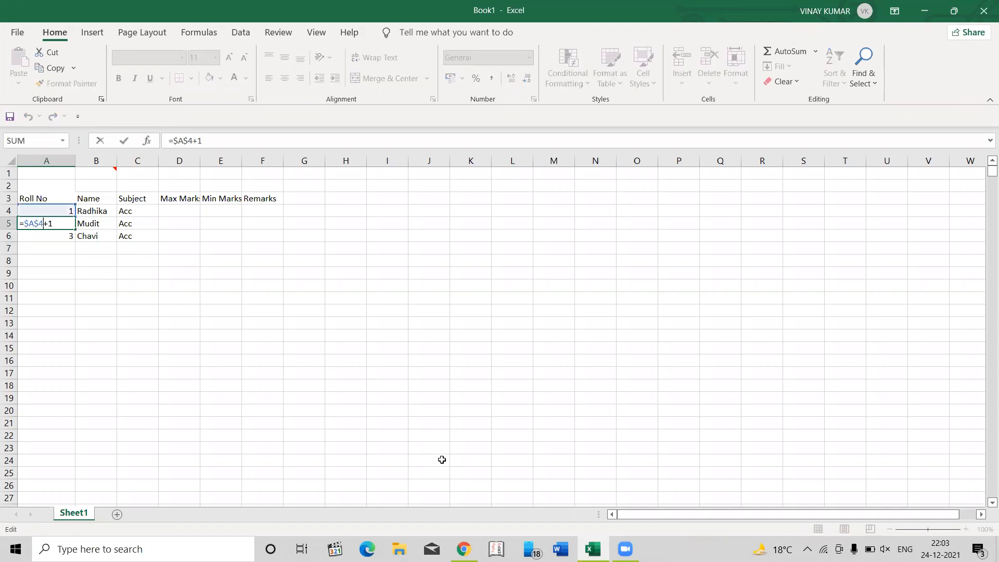
key(F4)
key(Return)
key(Up)
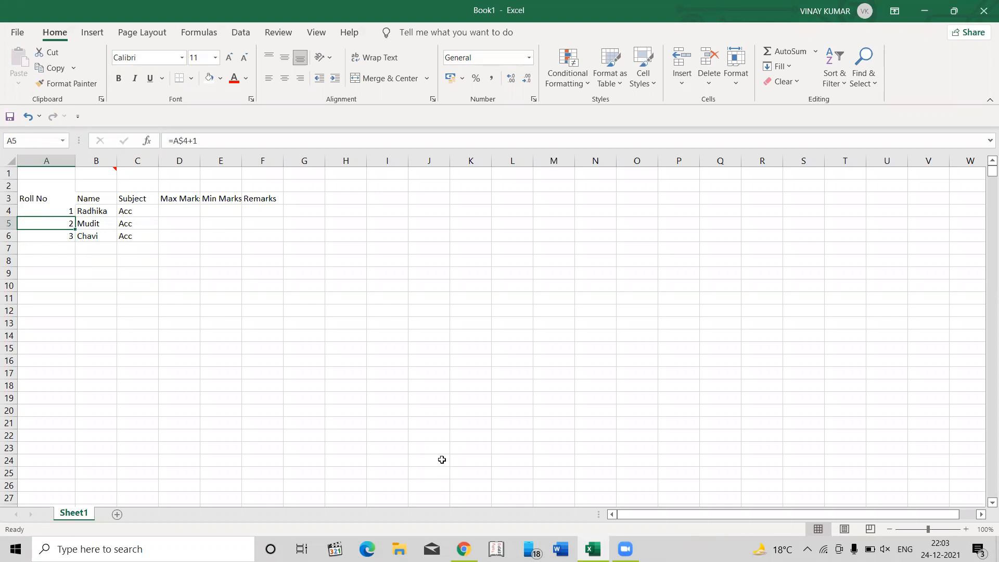
- Copy the row-locked formula from A5 down through A9 and review the filled roll number cells
key(ctrl+c)
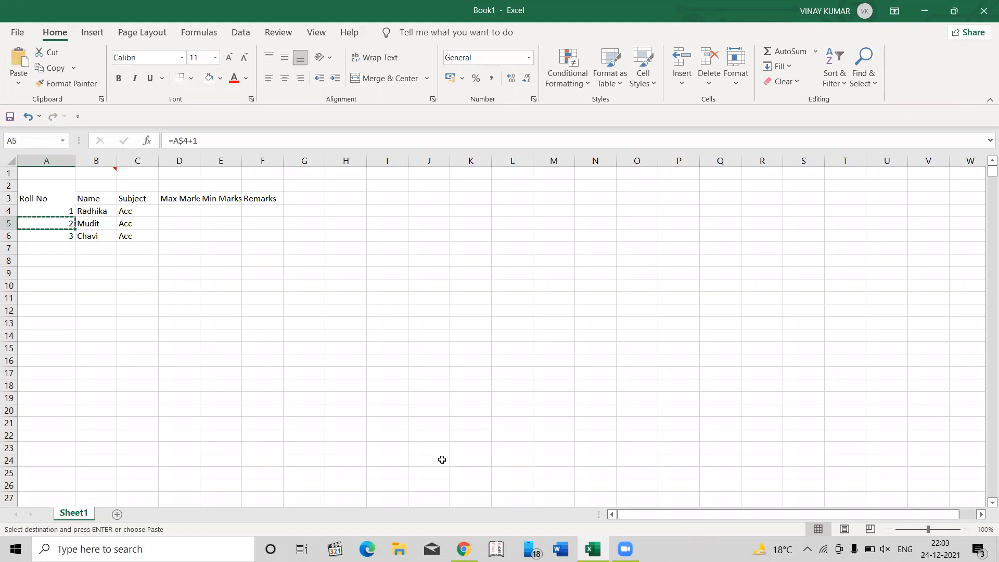
key(shift+Down)
key(shift+Down)
key(shift+Down)
key(shift+Down)
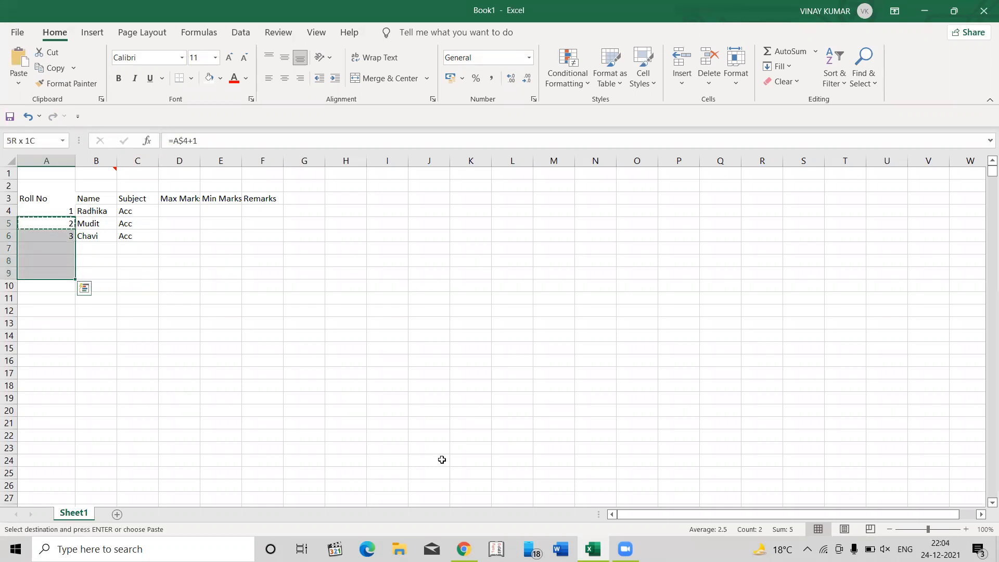
key(Return)
key(Up)
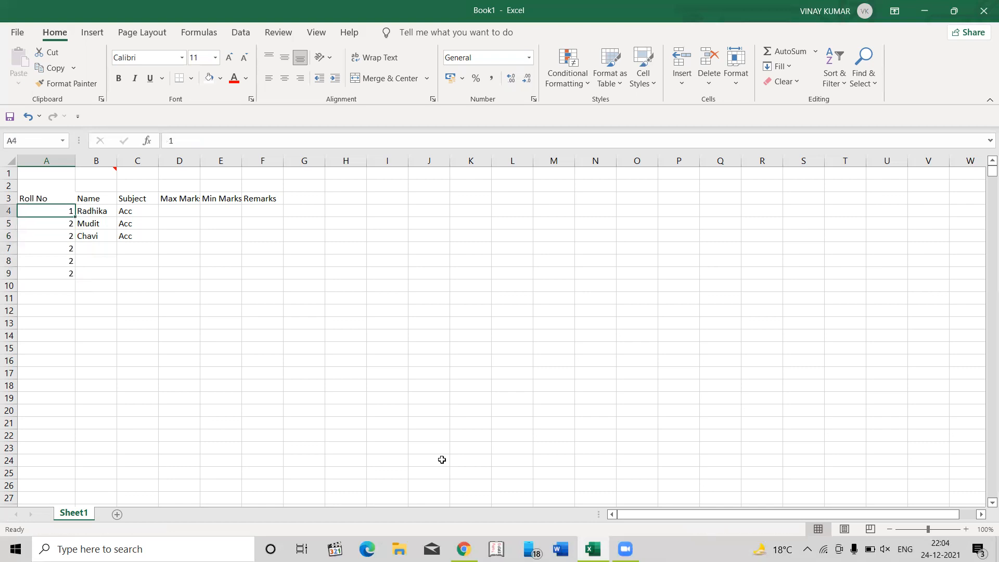
key(Down)
key(Down)
key(Down)
key(Up)
key(Up)
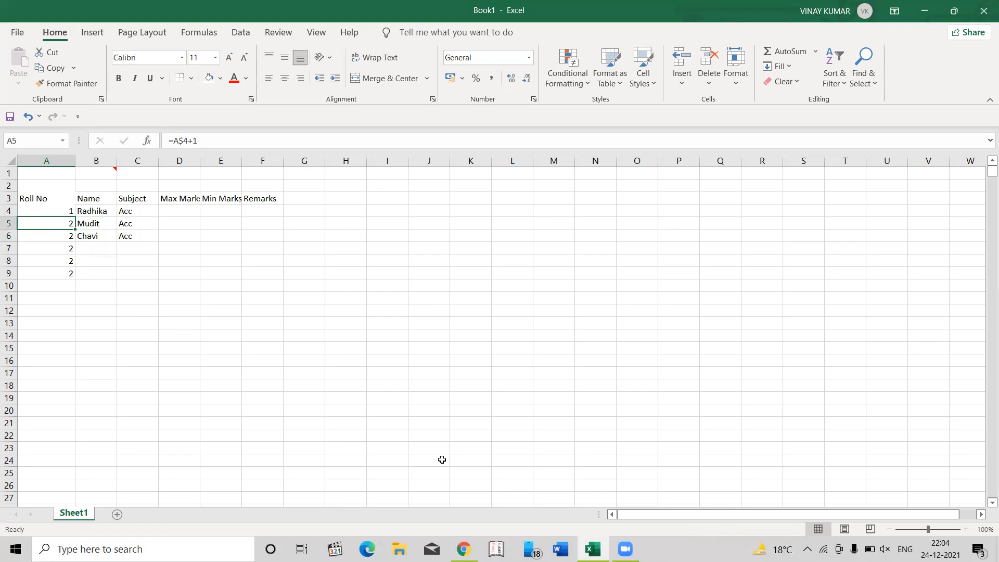
- Copy the A5 formula across row 5 through E5 and inspect which cell the formula in B5 refers to
key(ctrl+c)
key(shift+Right)
key(shift+Right)
key(shift+Right)
key(shift+Right)
key(Return)
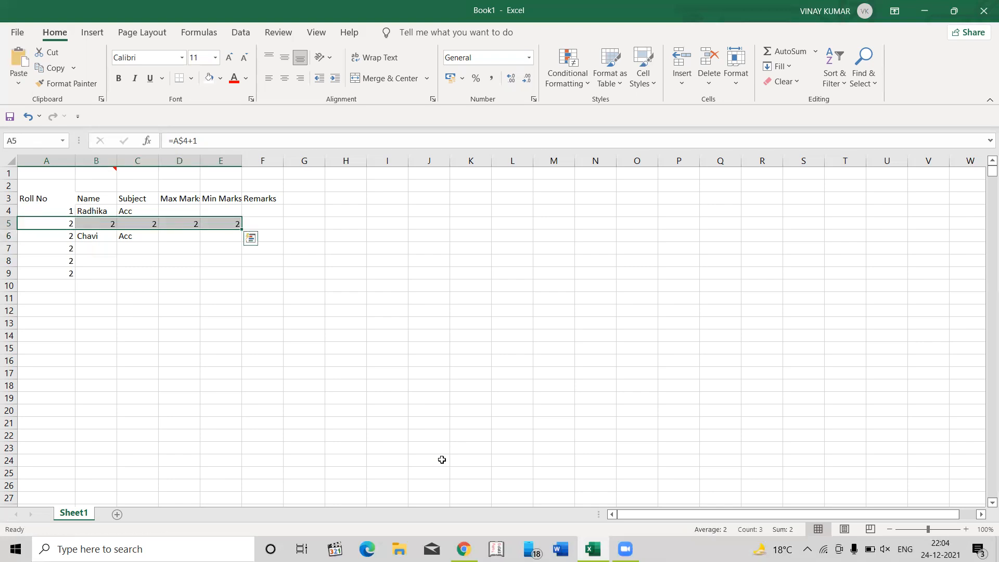
key(Down)
key(Up)
key(Right)
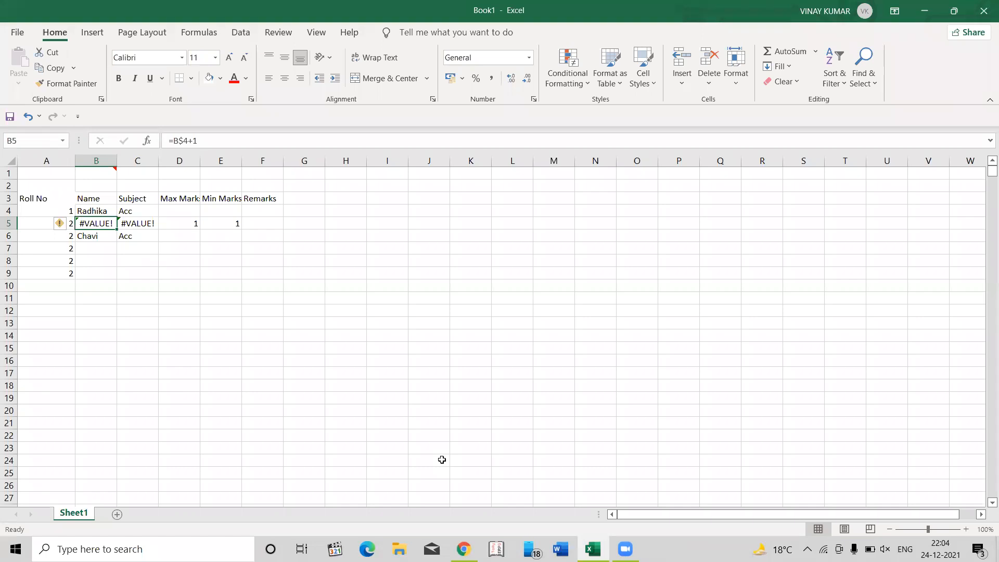
key(F2)
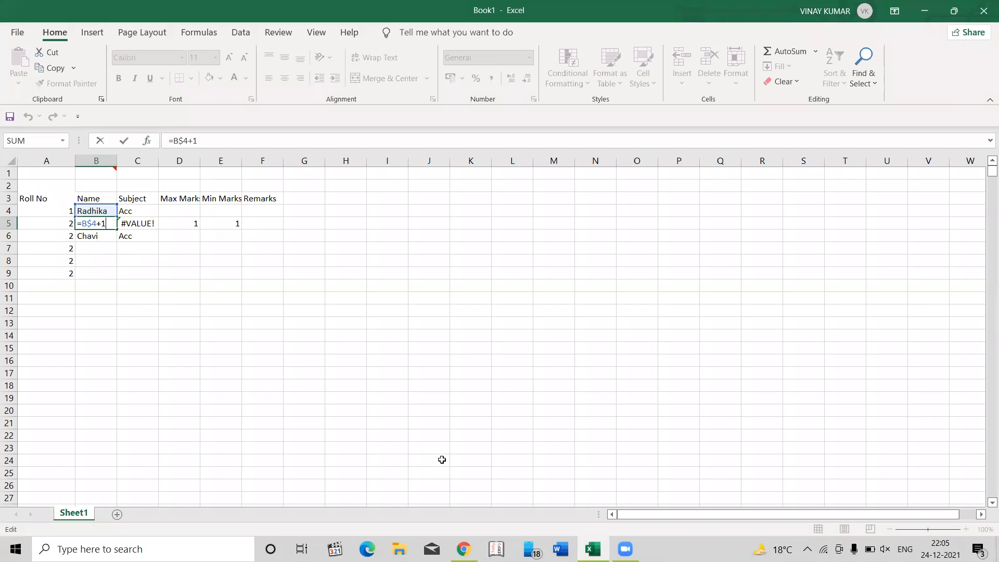
key(shift+Tab)
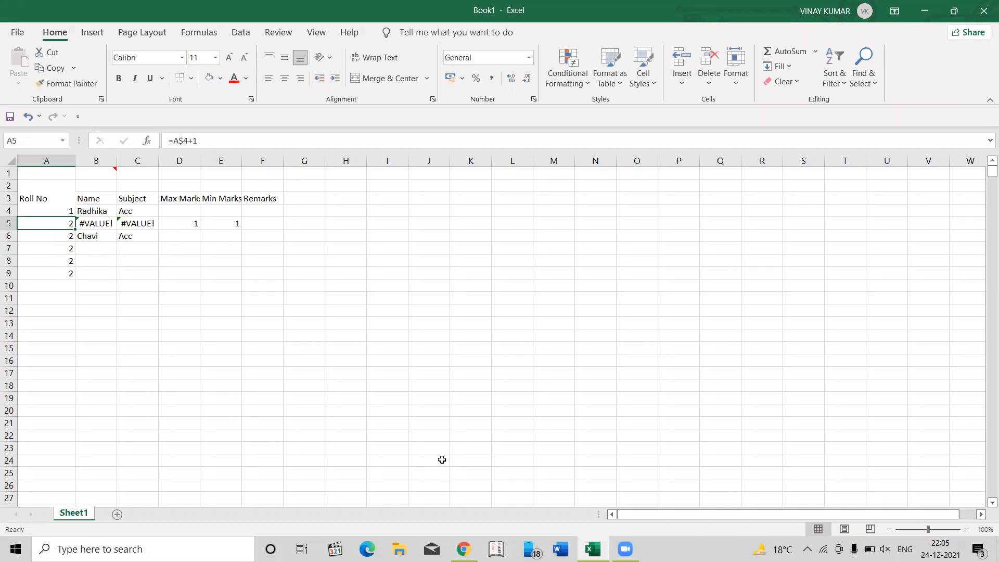
- Copy the A5 formula again and paste it over the whole range A5:E5
key(ctrl+c)
key(shift+Right)
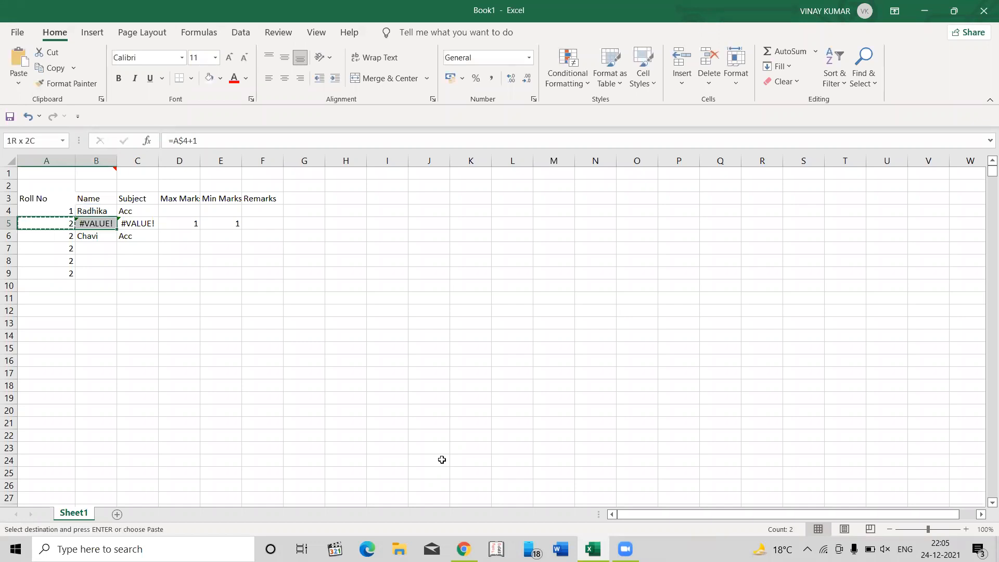
key(shift+Right)
key(shift+Right)
key(shift+Right)
key(ctrl+v)
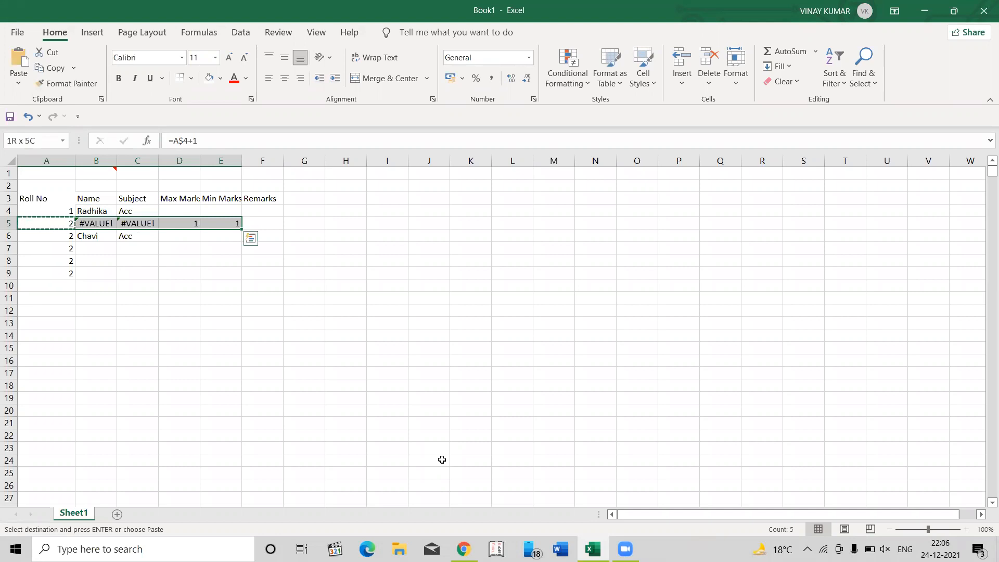
key(Escape)
- Compare the row 4 entries with the row 5 formulas beneath them in columns A to C
key(Up)
key(Right)
key(Right)
key(Left)
key(Down)
key(Right)
key(Up)
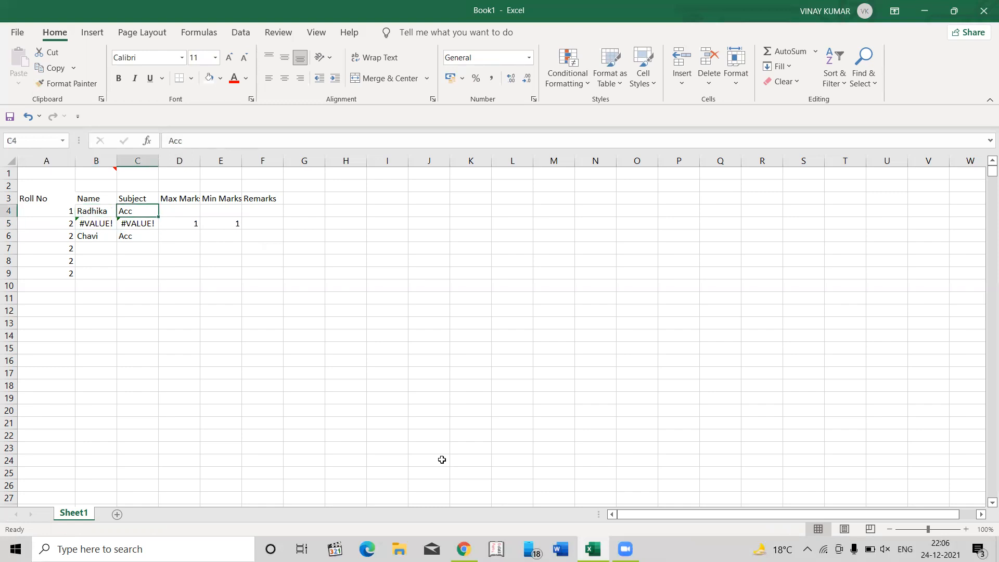
click(621, 88)
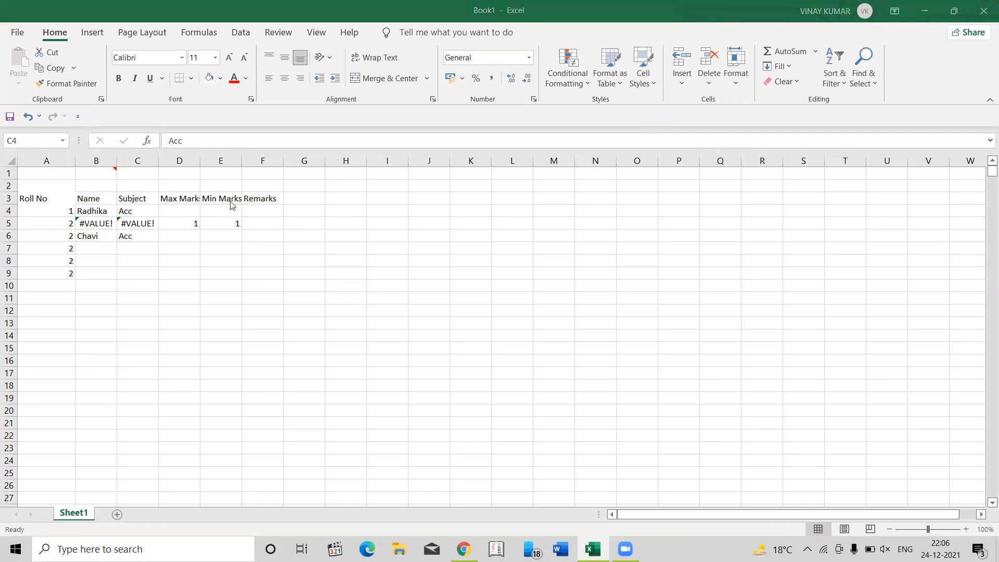
click(110, 208)
click(110, 208)
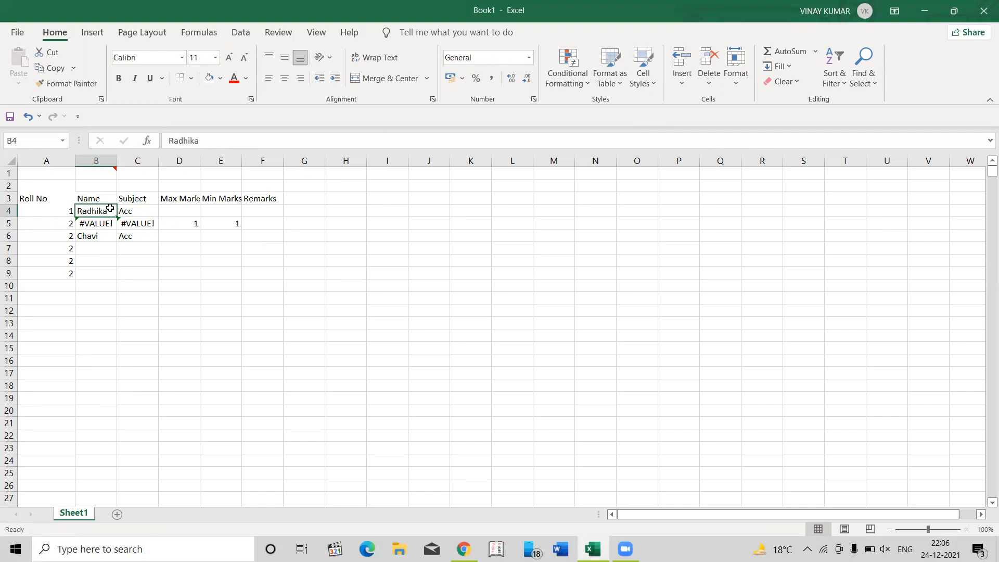
key(Down)
key(Up)
key(Left)
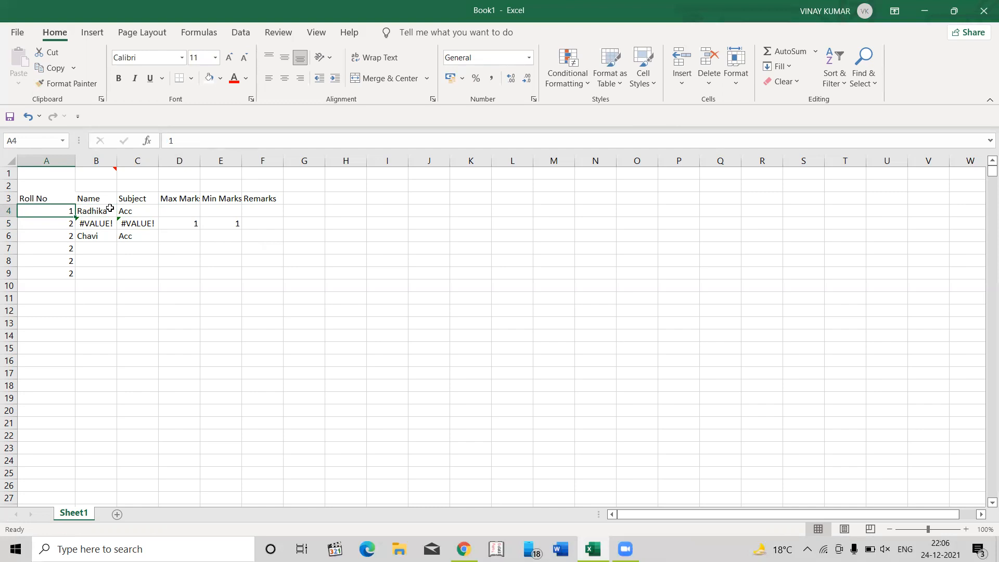
click(528, 58)
click(529, 60)
key(alt+h)
key(t)
key(Escape)
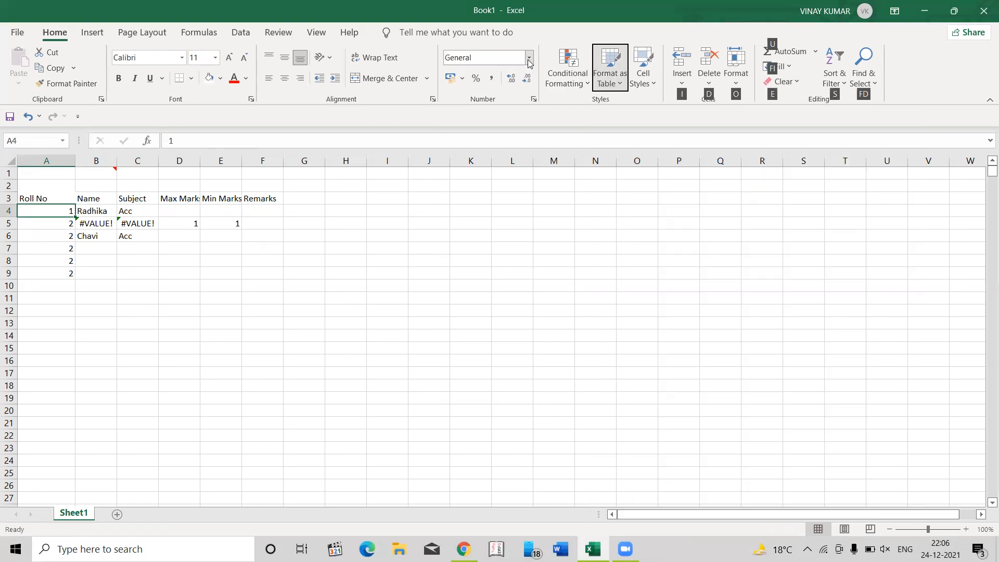
click(496, 57)
key(Escape)
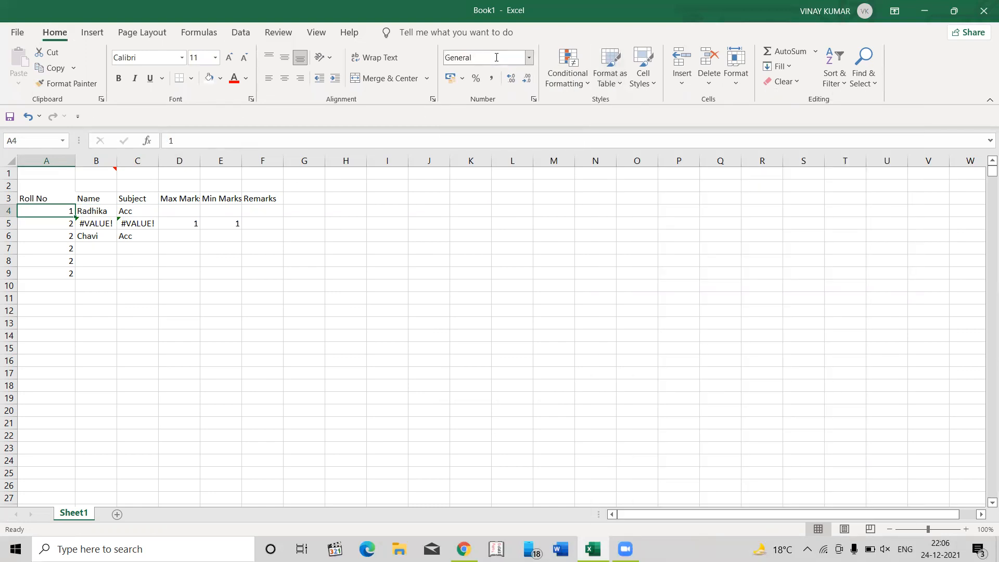
- Set the number format of roll number cell A4 to Text and check it against the formula in A5
key(alt+h)
text(nT)
key(BackSpace)
text(ext)
key(Return)
key(Down)
key(Up)
key(Down)
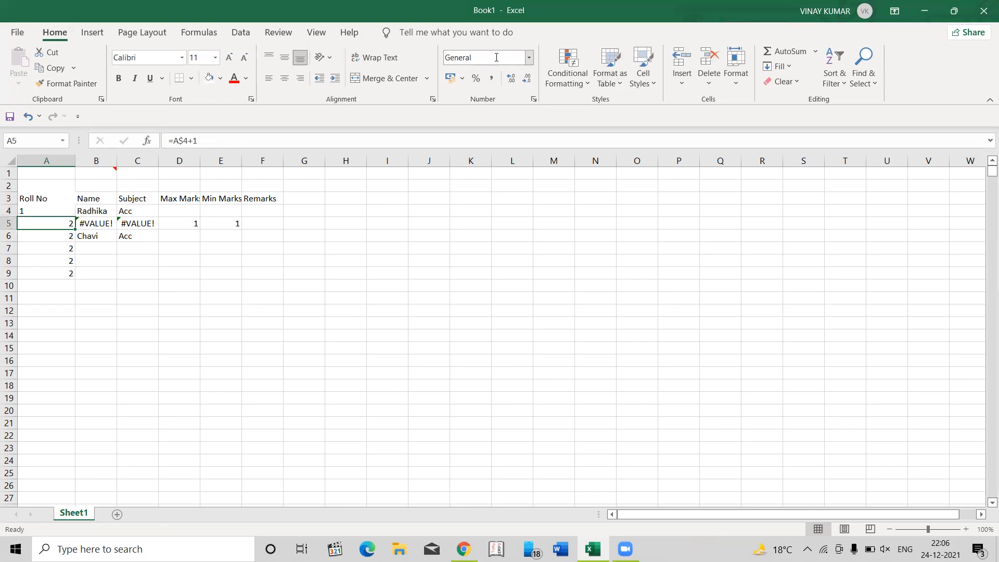
- Paste the A5 formula over A5:A9 again, compare it with the row 4 cells, and undo the paste
key(ctrl+c)
key(ctrl+shift+Down)
key(Return)
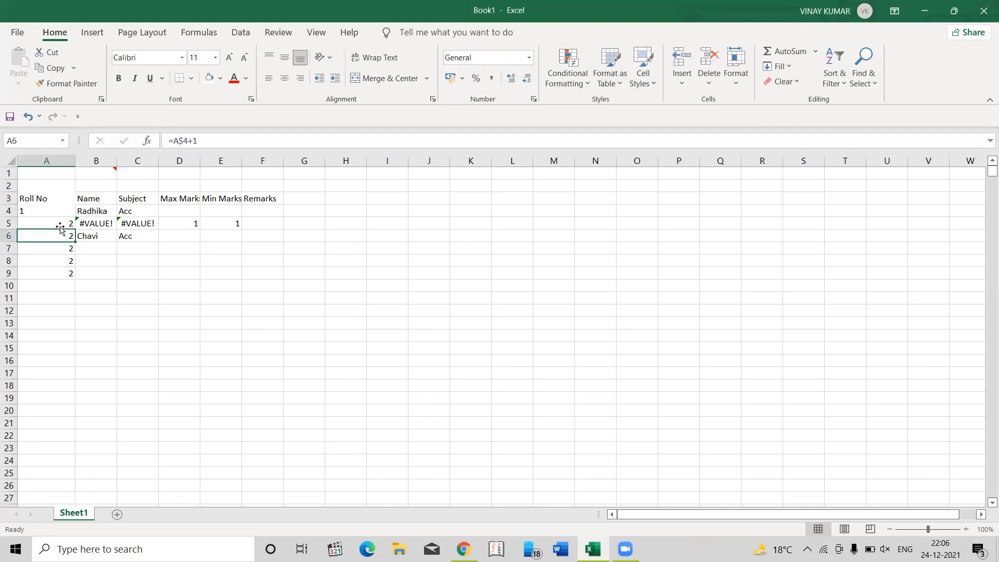
key(ctrl+c)
key(Escape)
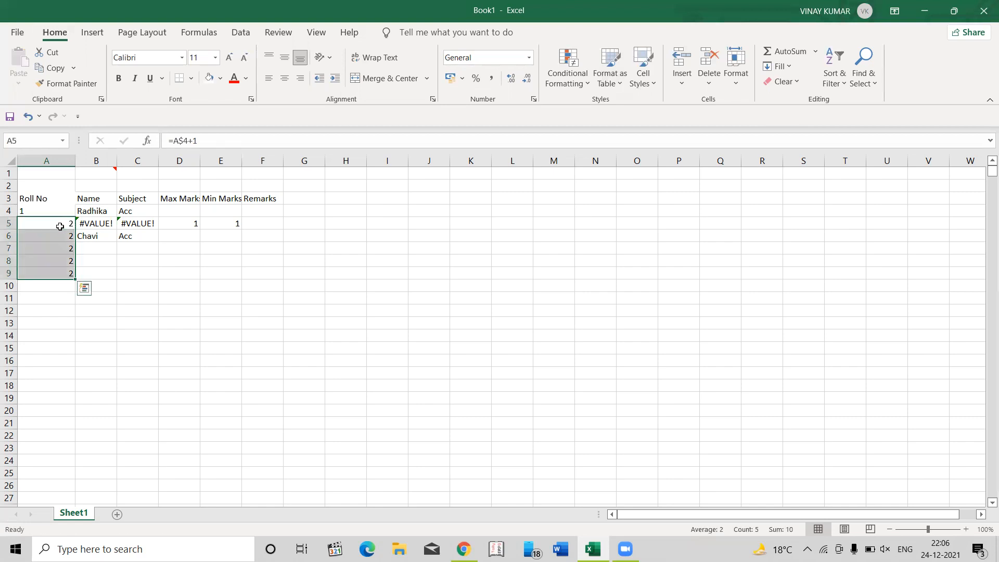
key(Up)
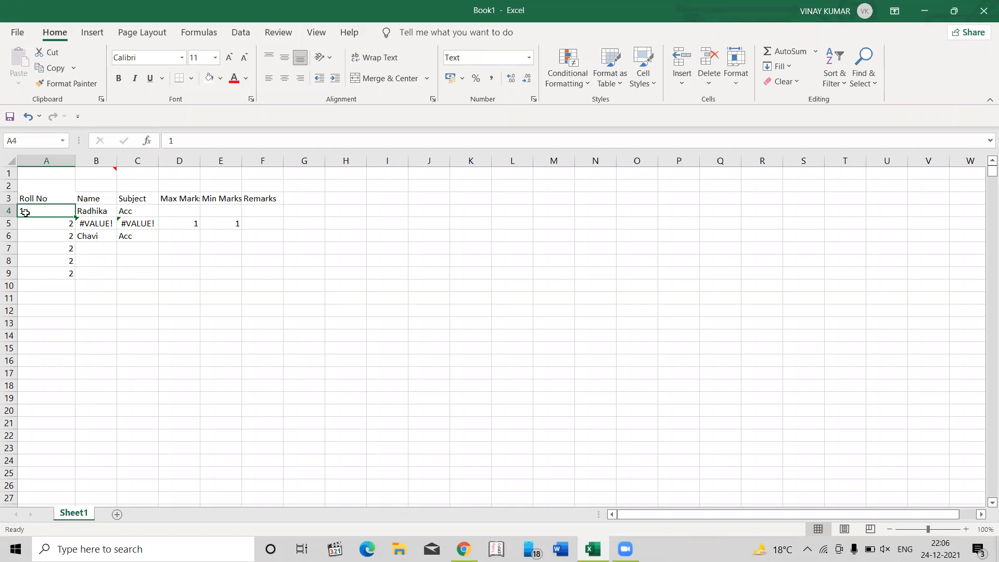
click(63, 223)
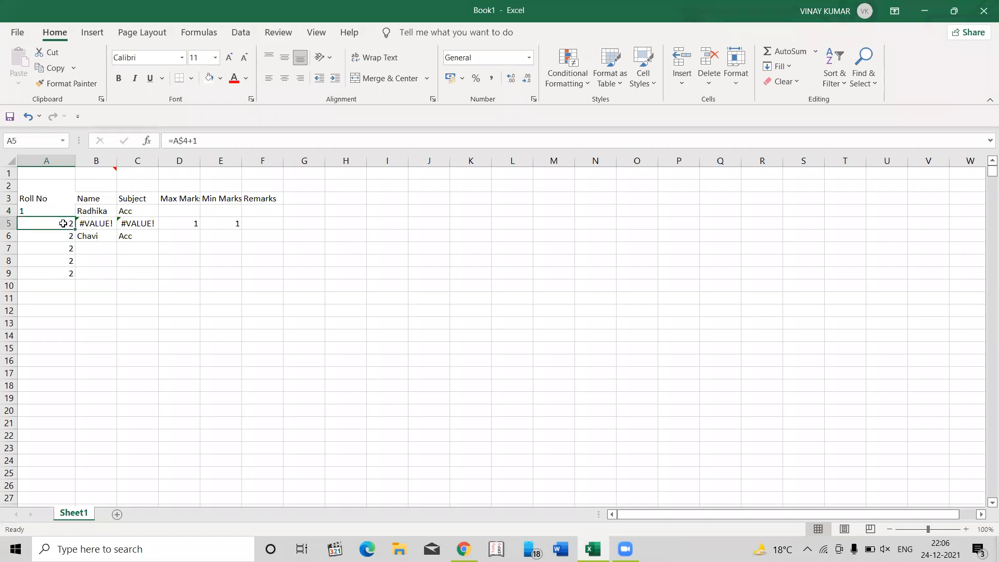
click(93, 210)
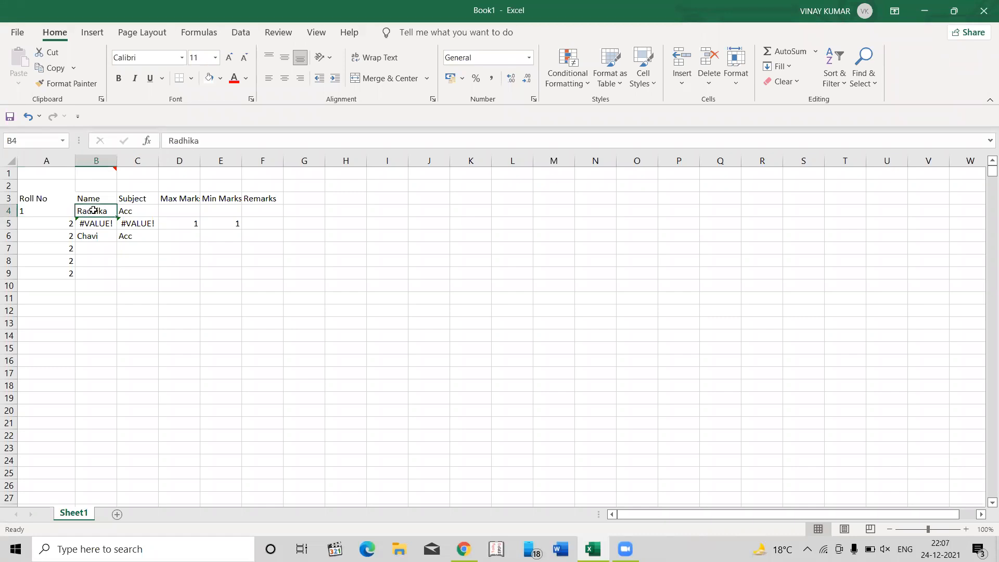
key(ctrl+z)
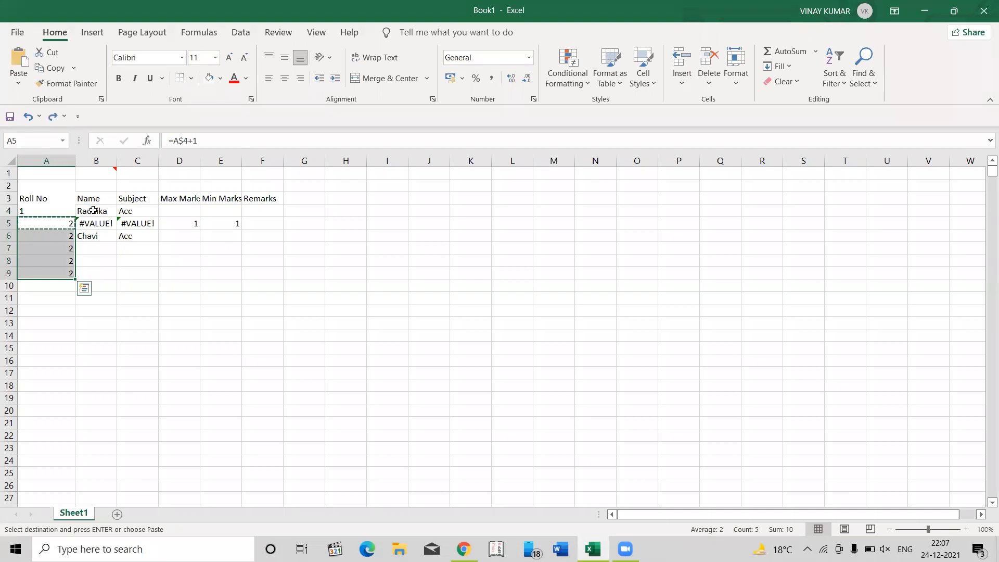
- Undo the Text number format on roll number cell A4 and clear the copy selection
key(ctrl+z)
key(Escape)
click(92, 210)
key(Down)
- Enter 5 in name cell B4 to test the B5 formula, and undo the entry
click(92, 210)
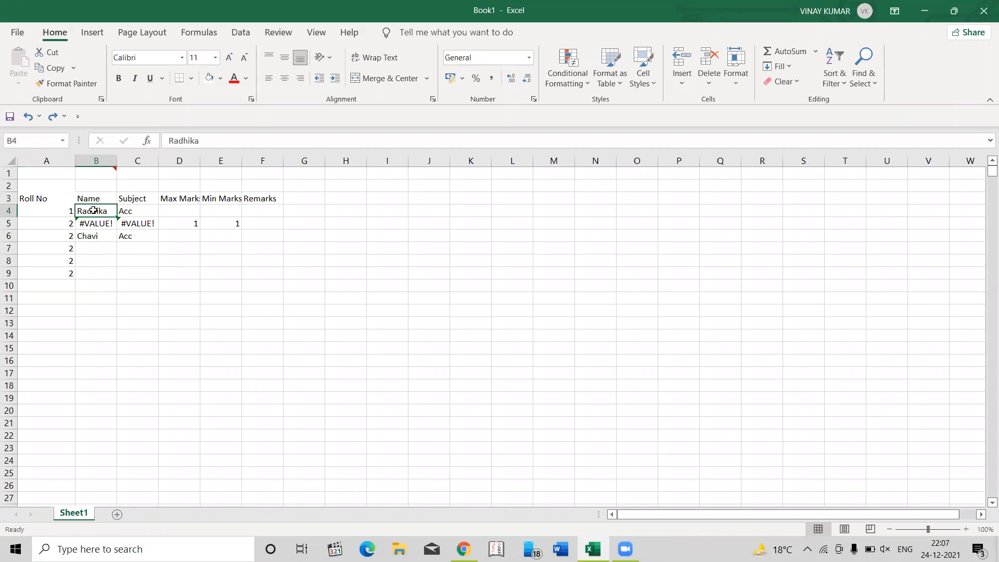
text(5)
key(Return)
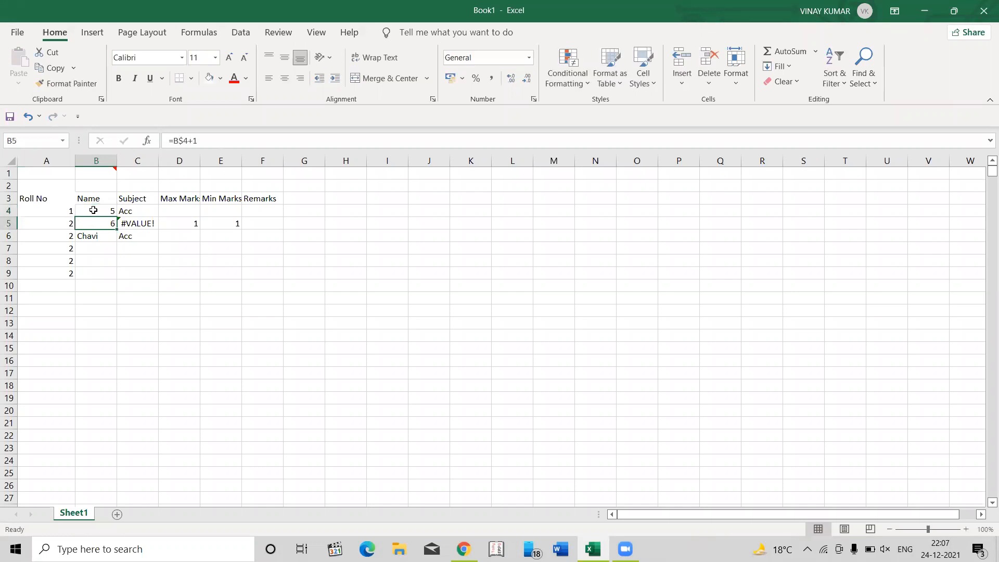
click(93, 210)
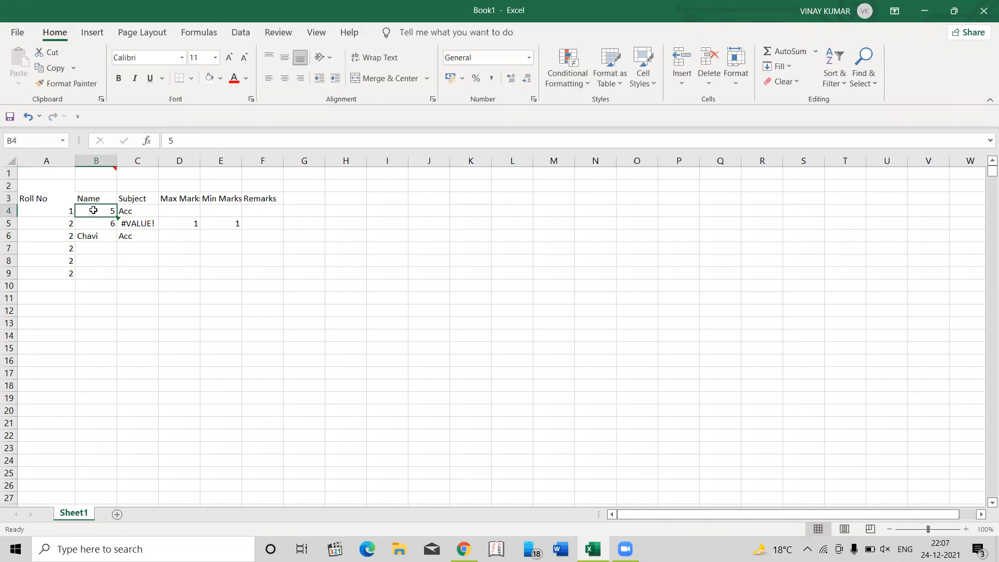
key(ctrl+z)
- Compare Max Marks cell D4 with the formula in D5, and inspect which cell the B5 formula refers to
key(Right)
key(Right)
key(Down)
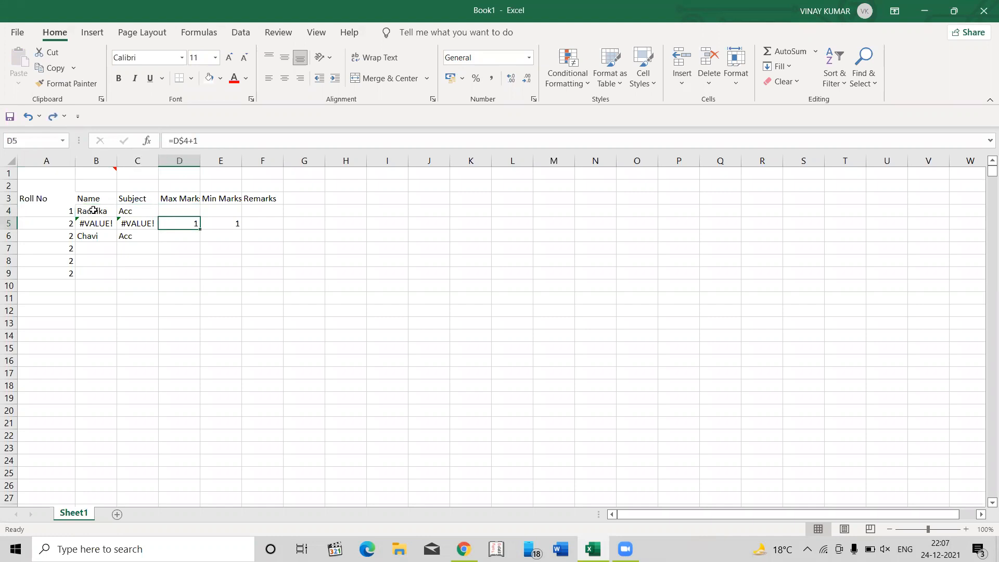
key(Up)
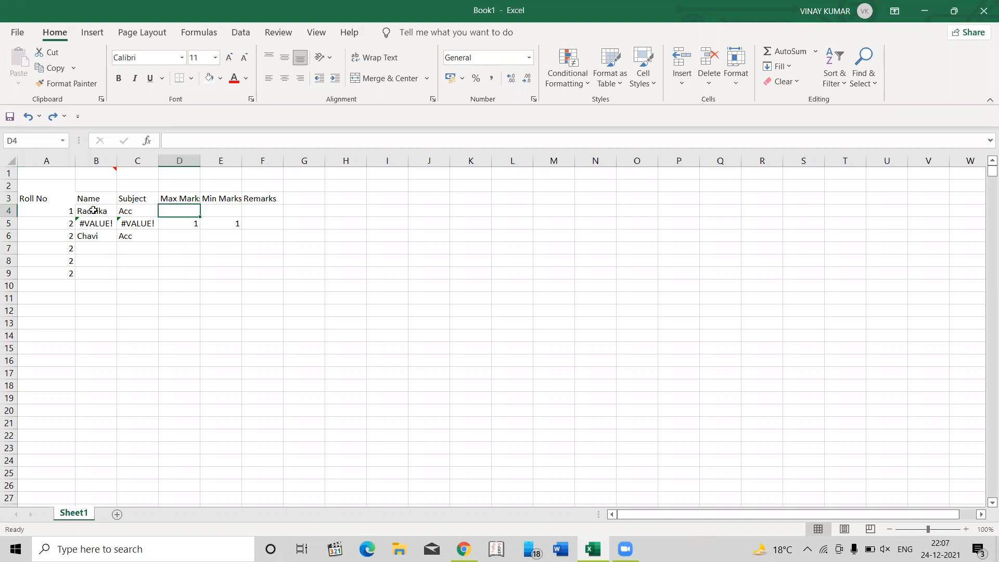
key(Down)
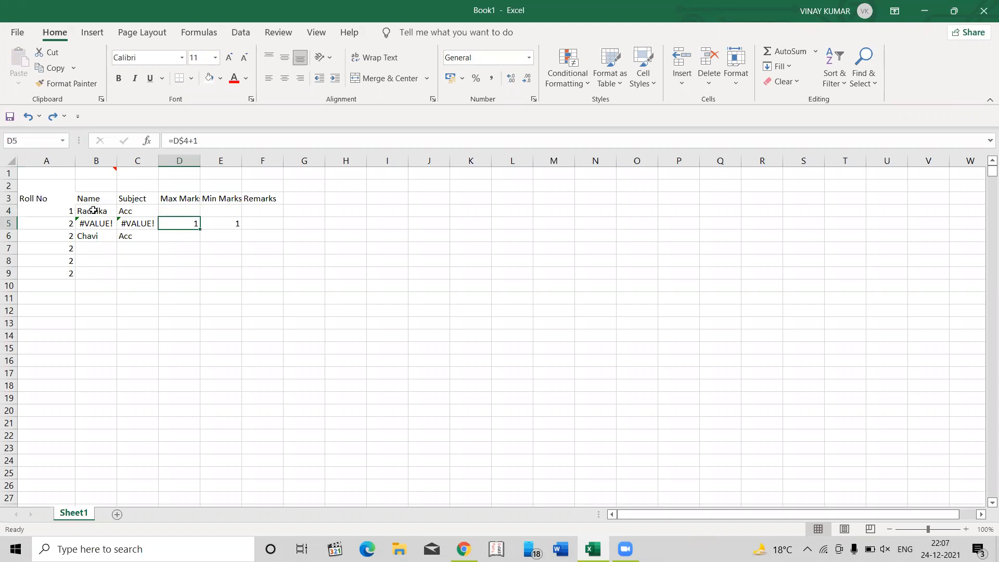
key(Left)
key(Left)
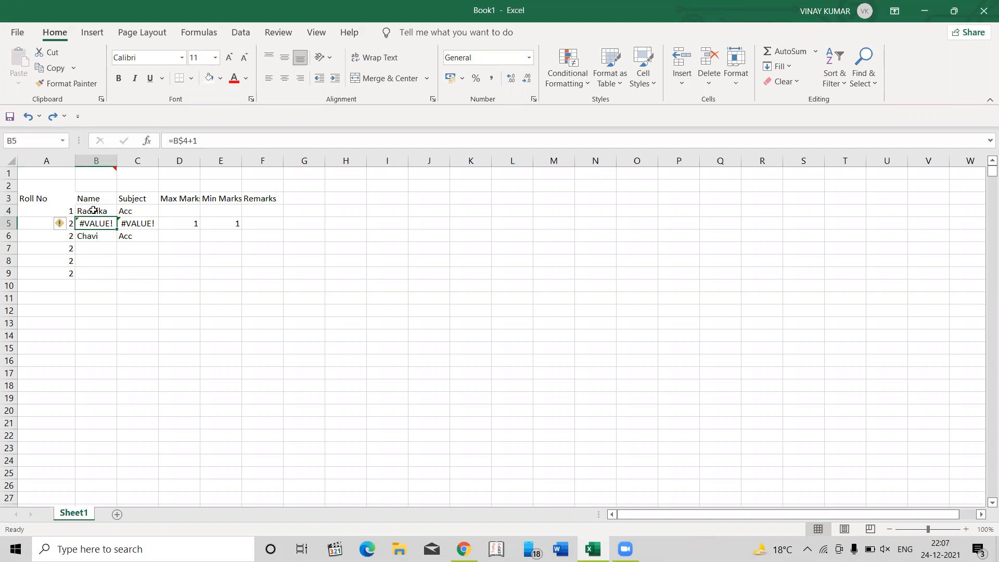
key(F2)
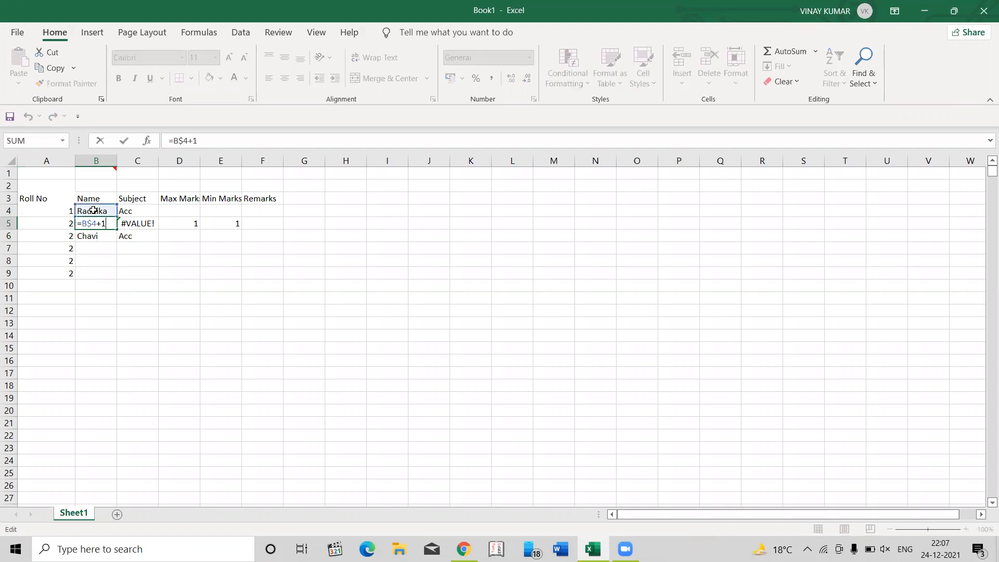
key(Escape)
- Compare the column references of the row 5 formulas from A5 to D5
key(Left)
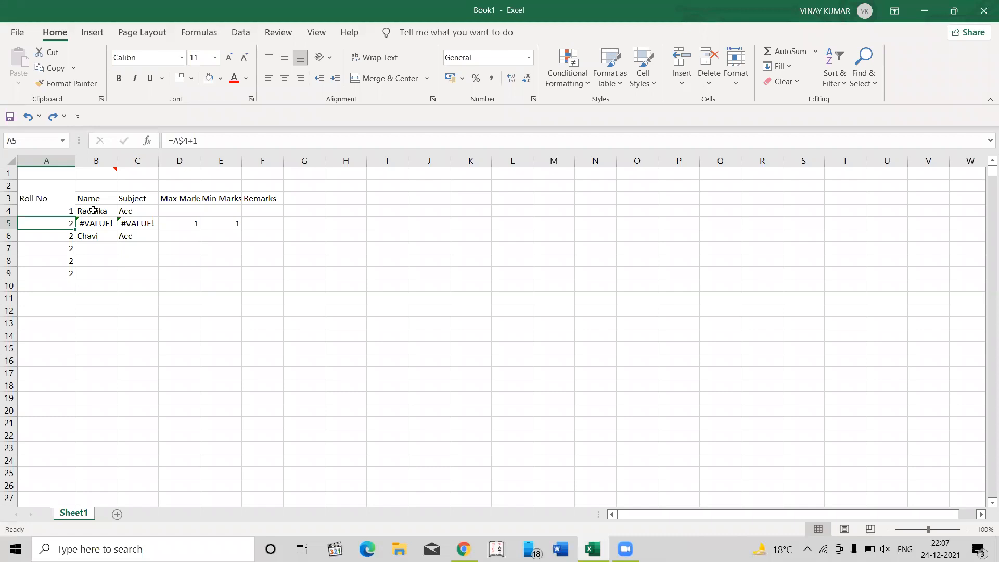
key(Right)
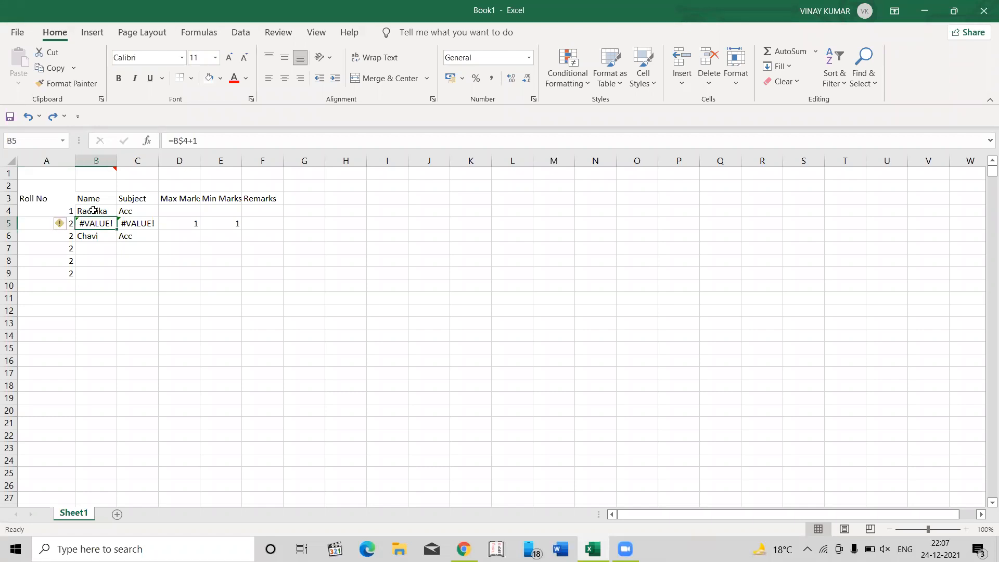
key(Left)
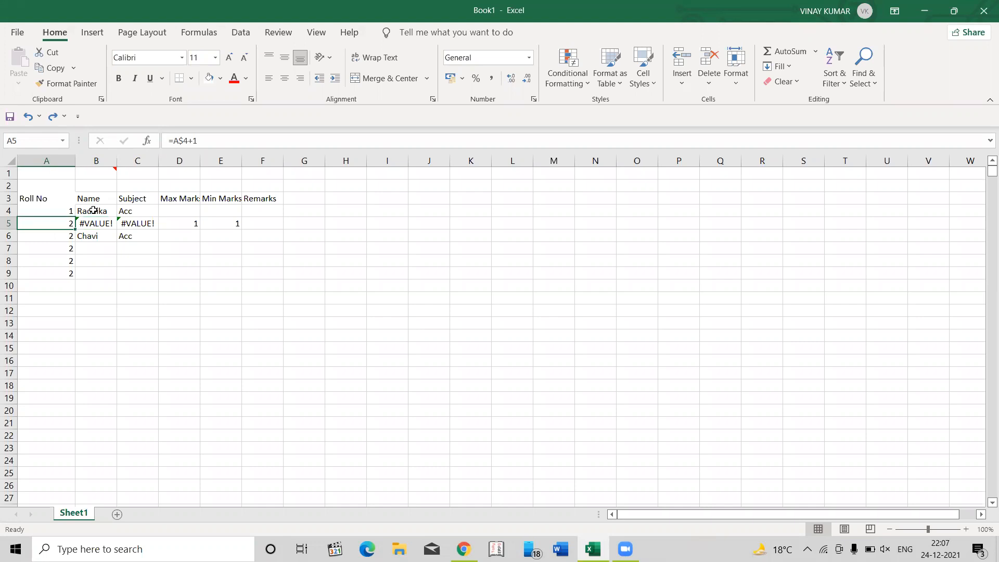
key(Right)
key(Right)
key(Right)
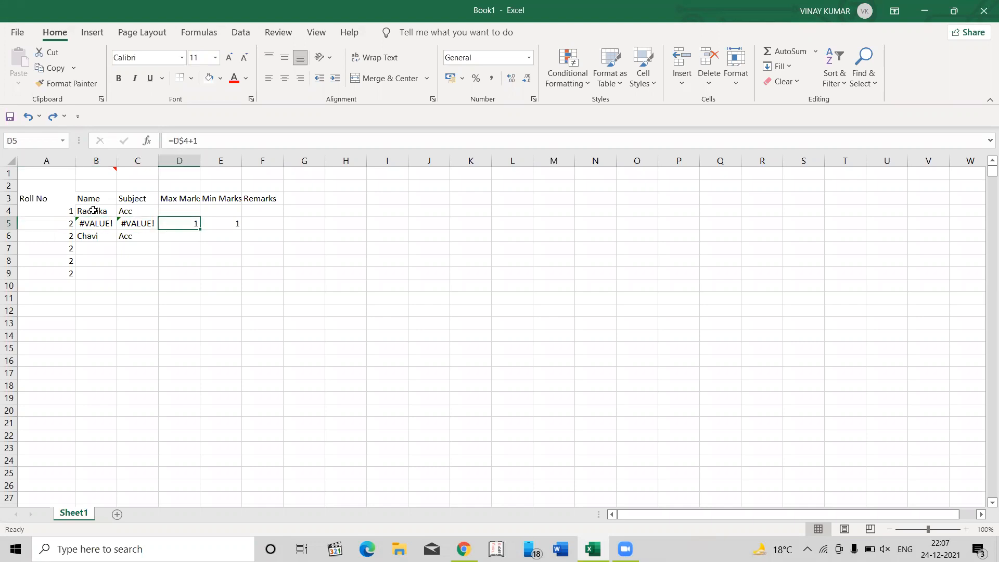
click(57, 219)
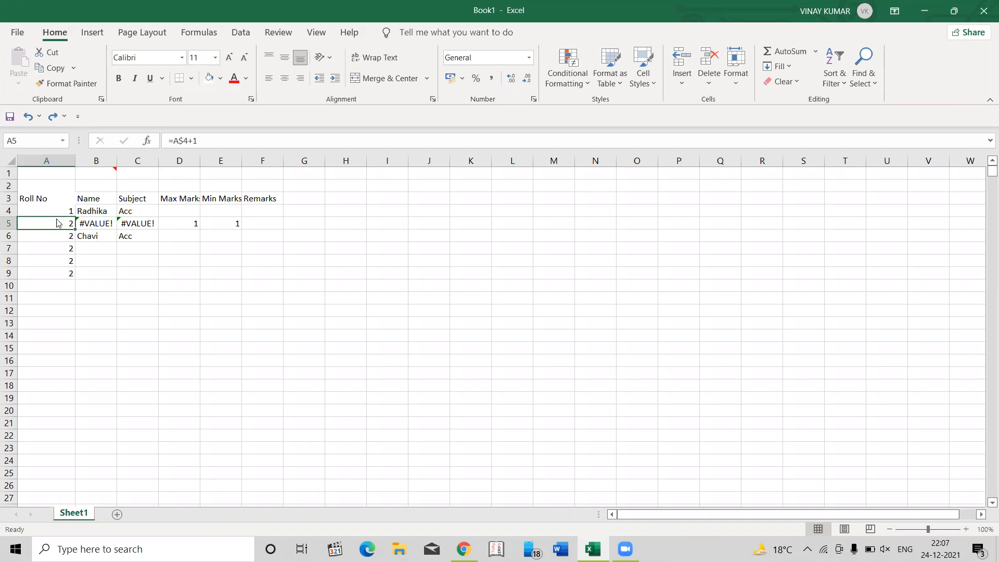
key(Right)
key(Right)
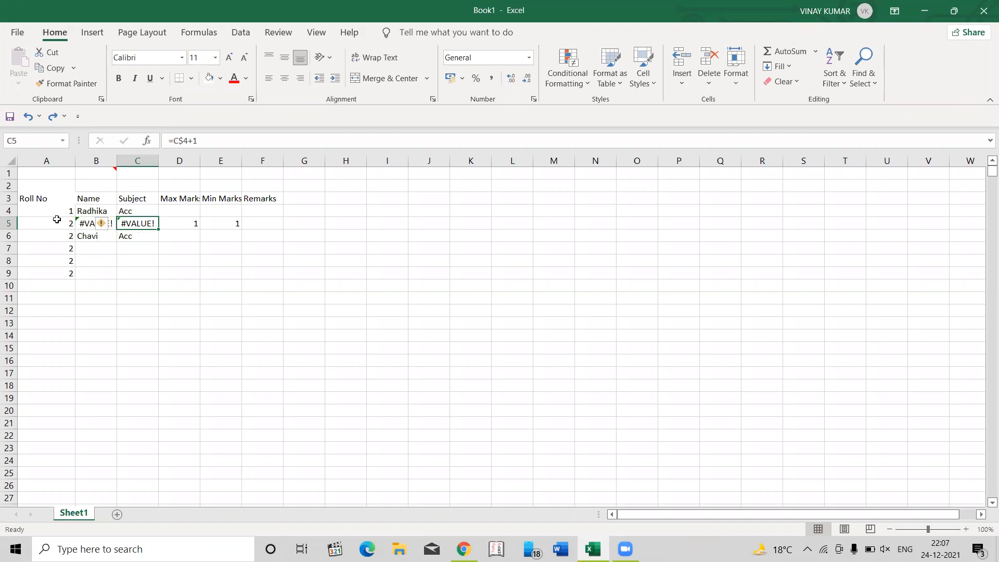
- Check the row 4 source cells against the mixed-reference formulas in C5 and D5
key(Up)
key(Left)
key(Left)
key(Right)
key(Right)
key(Right)
key(Right)
key(Right)
key(Right)
key(Right)
key(Right)
key(Left)
key(Left)
key(Left)
key(Left)
key(Left)
key(Left)
key(Left)
key(Left)
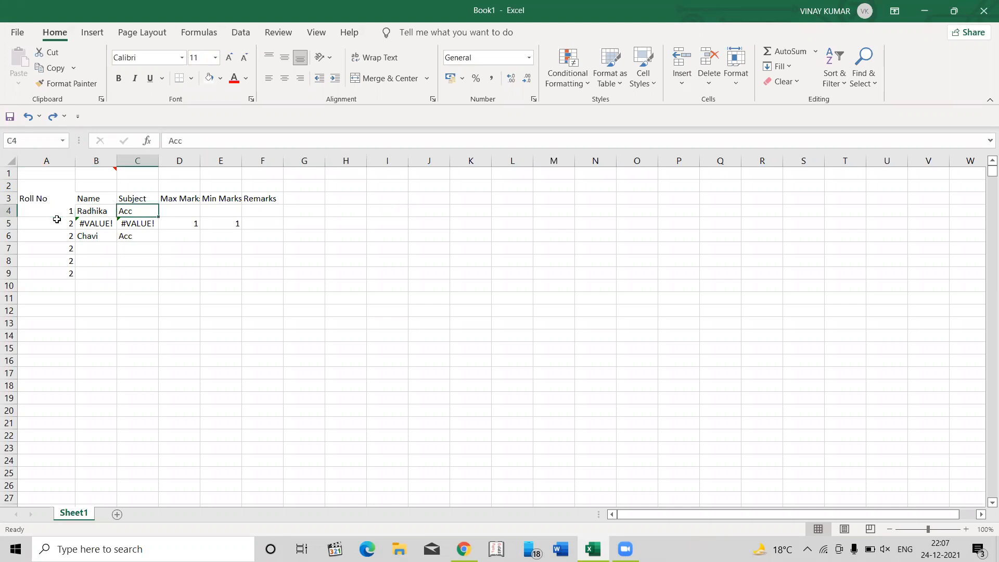
key(Down)
key(Right)
key(Right)
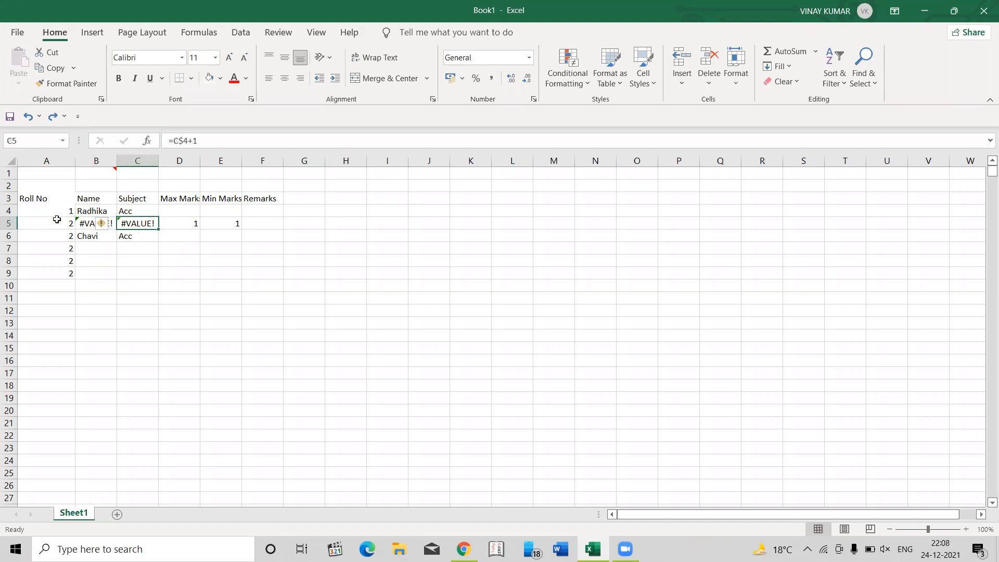
key(ctrl+c)
key(Escape)
key(Right)
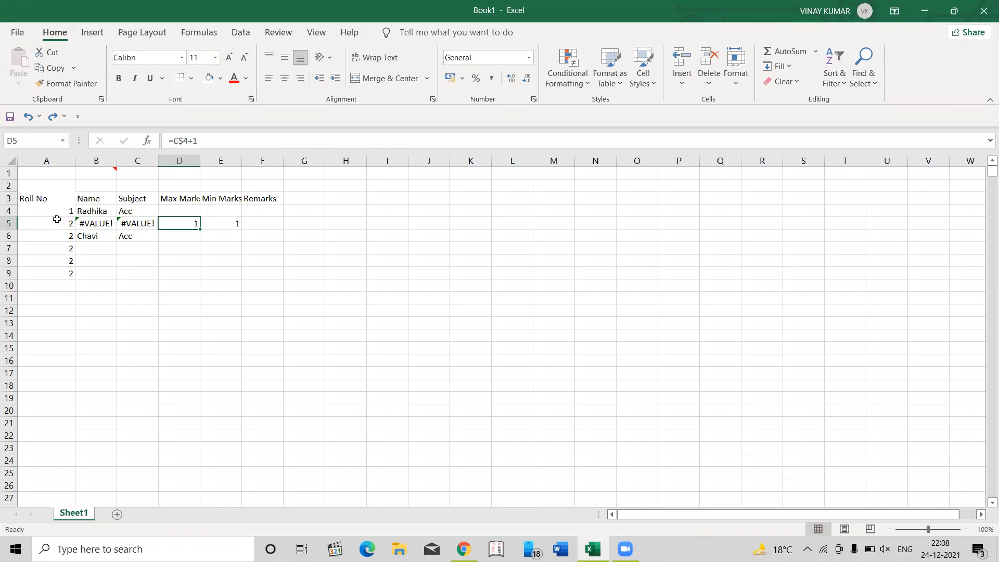
- Enter 5 as the Max Marks value in cell D4
key(Up)
text(5)
key(Return)
key(Left)
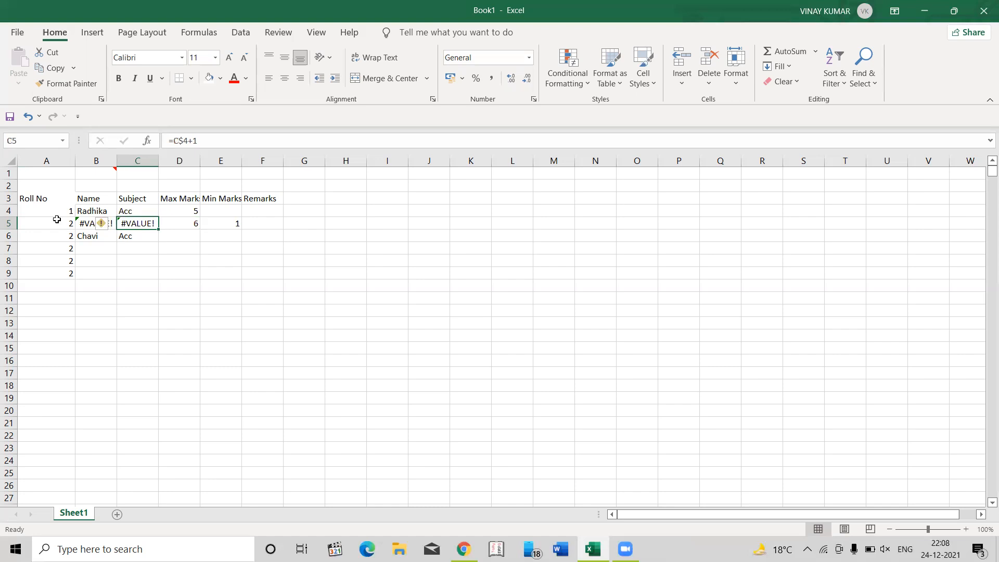
- Copy the D5 formula into D6 and inspect the cell reference in the pasted formula
key(Right)
key(ctrl+c)
key(Down)
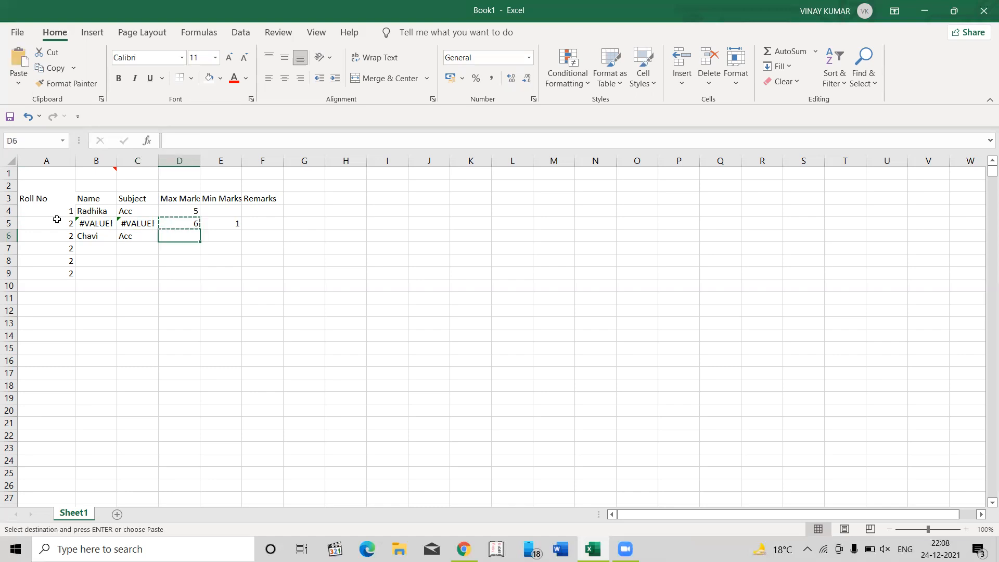
key(Return)
key(Up)
key(Up)
key(Down)
key(Down)
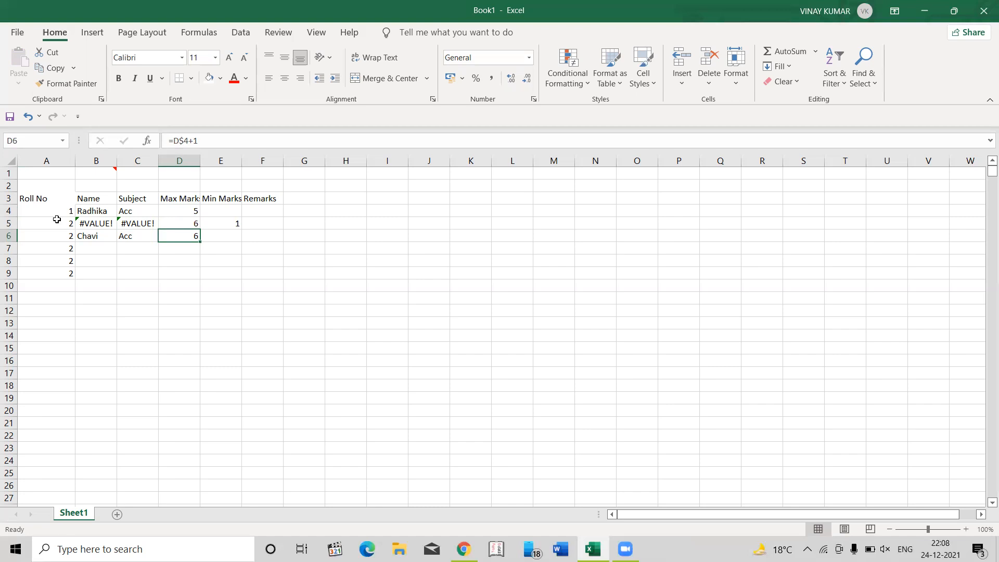
key(F2)
key(Escape)
key(F2)
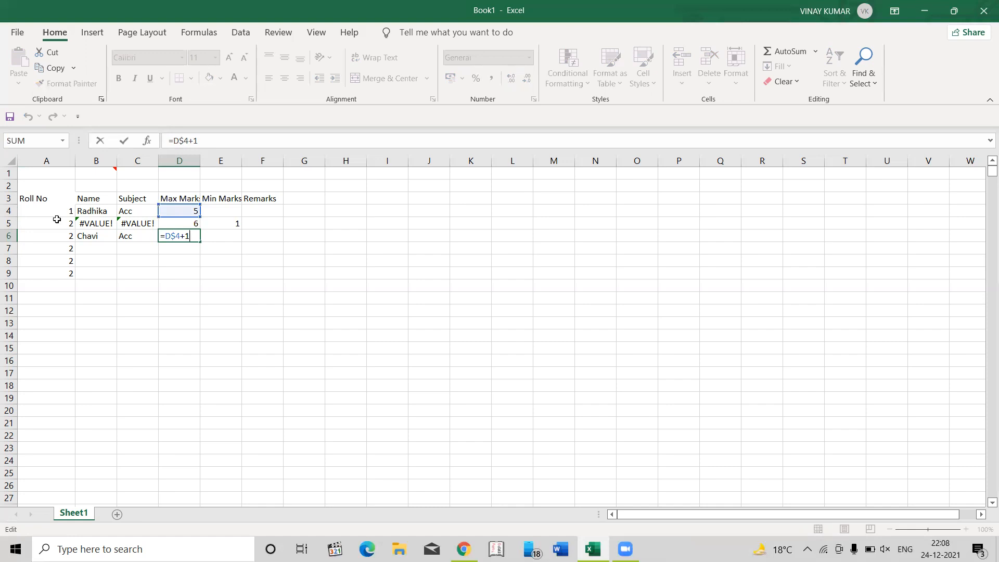
key(ctrl+Return)
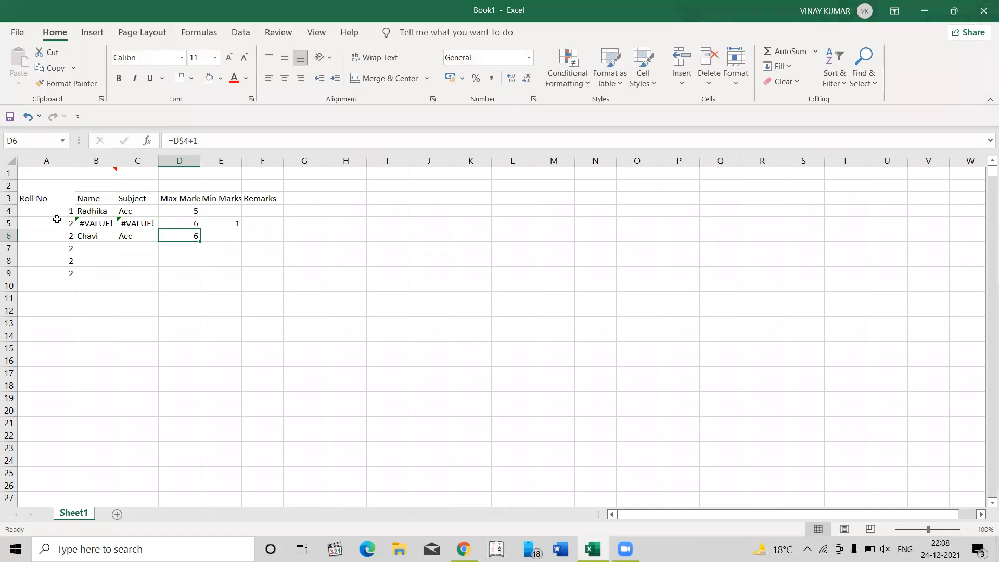
- Copy the D6 formula and paste it over D6:D9 in the Max Marks column
key(Up)
key(Down)
key(Down)
key(Down)
key(Down)
key(Down)
key(Down)
key(Up)
- Check the copied Max Marks formulas in column D against the formulas in B5 and C5
key(Up)
key(Up)
key(Up)
key(Up)
key(Up)
key(Down)
key(ctrl+c)
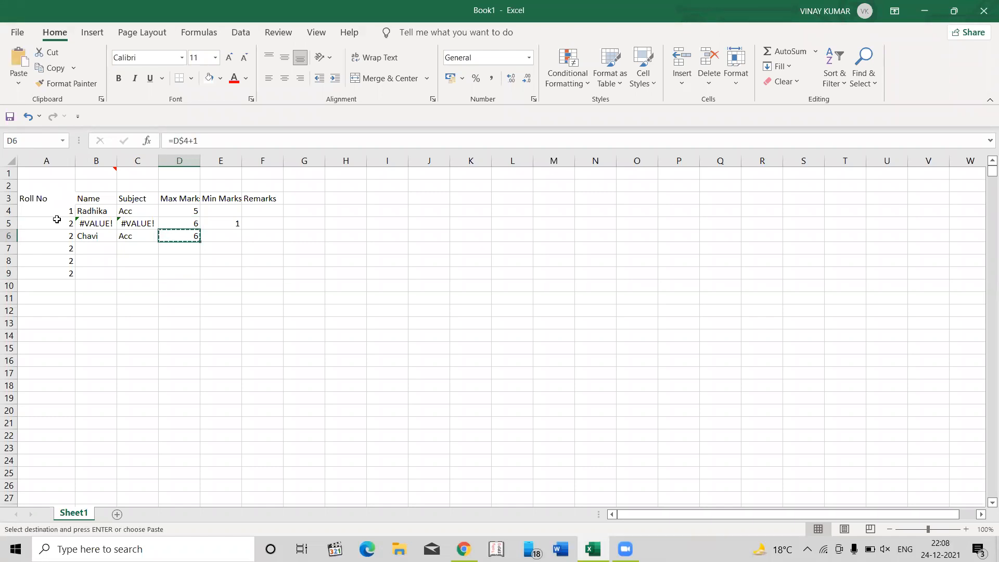
key(shift+Down)
key(shift+Down)
key(shift+Down)
key(Return)
key(Down)
key(Down)
key(Up)
key(Up)
key(Up)
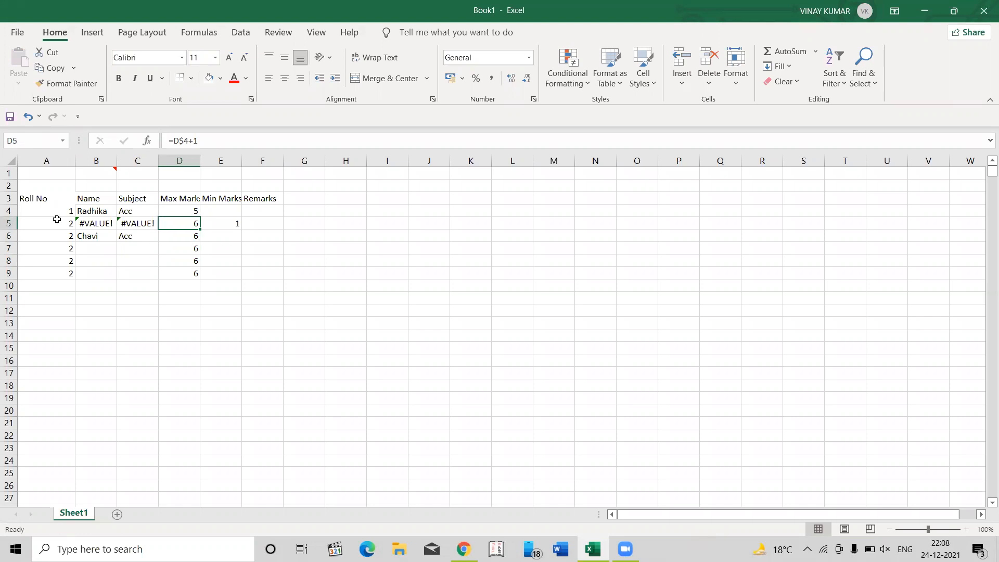
key(Left)
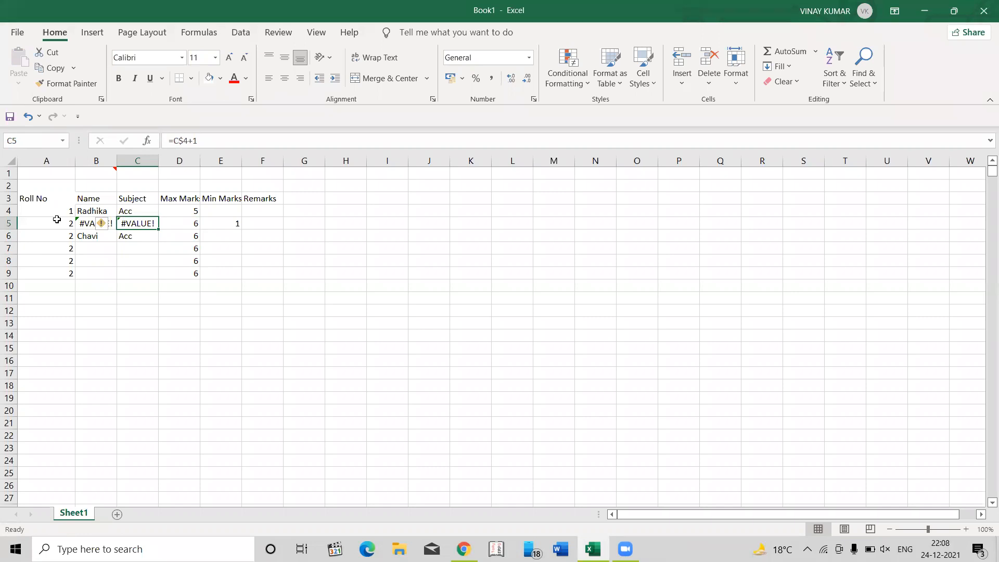
click(57, 219)
key(Right)
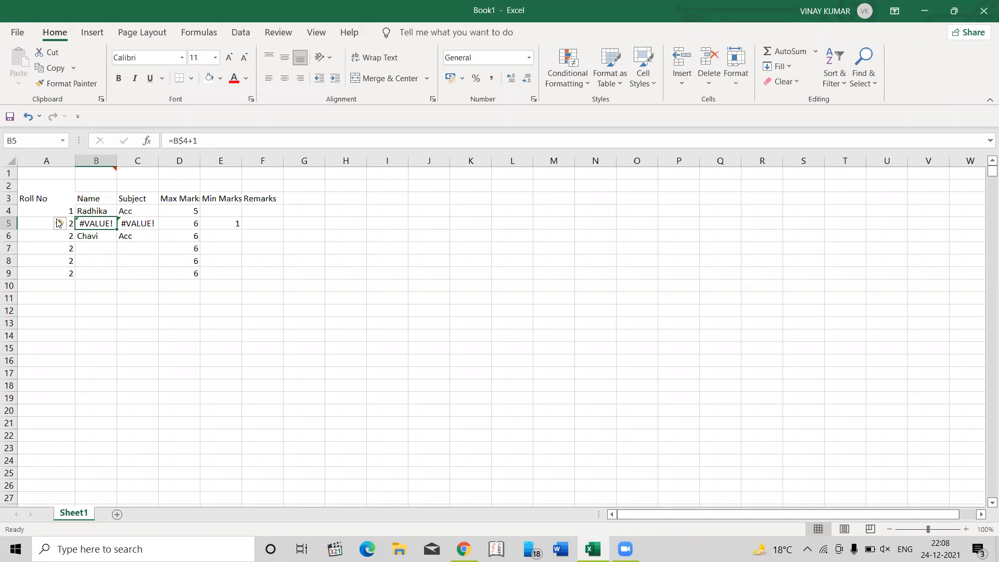
- Undo the Max Marks entry and pastes, as well as the formula paste across A5:E5
key(ctrl+z)
key(ctrl+z)
key(ctrl+z)
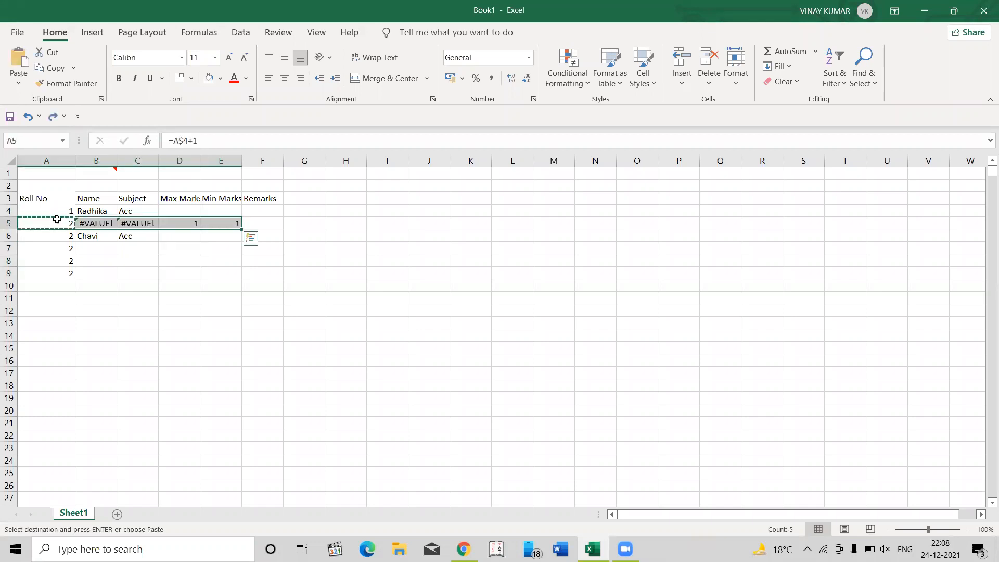
key(Escape)
- Change the reference in the A5 formula to lock only the column, making it =$A4+1
click(56, 219)
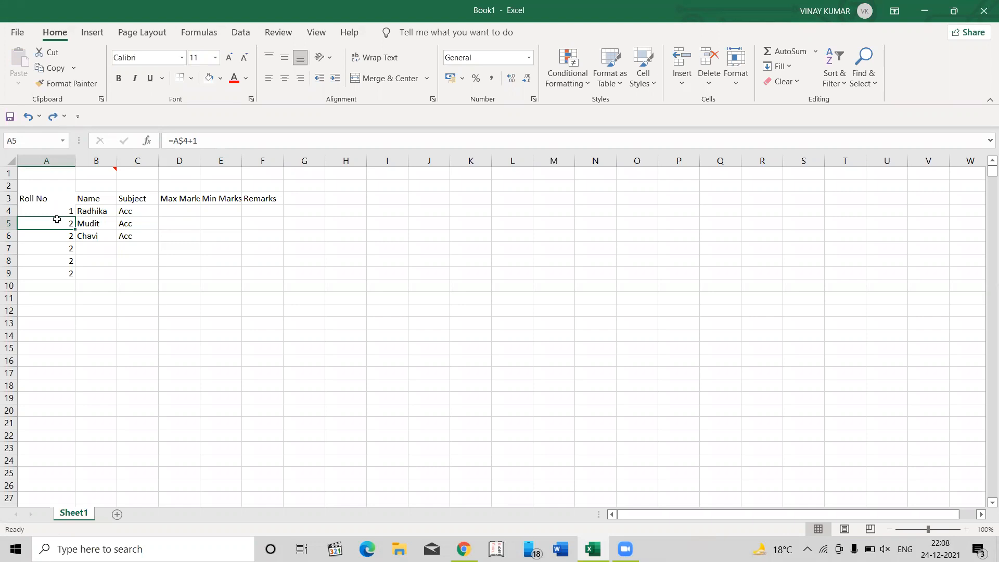
double_click(57, 219)
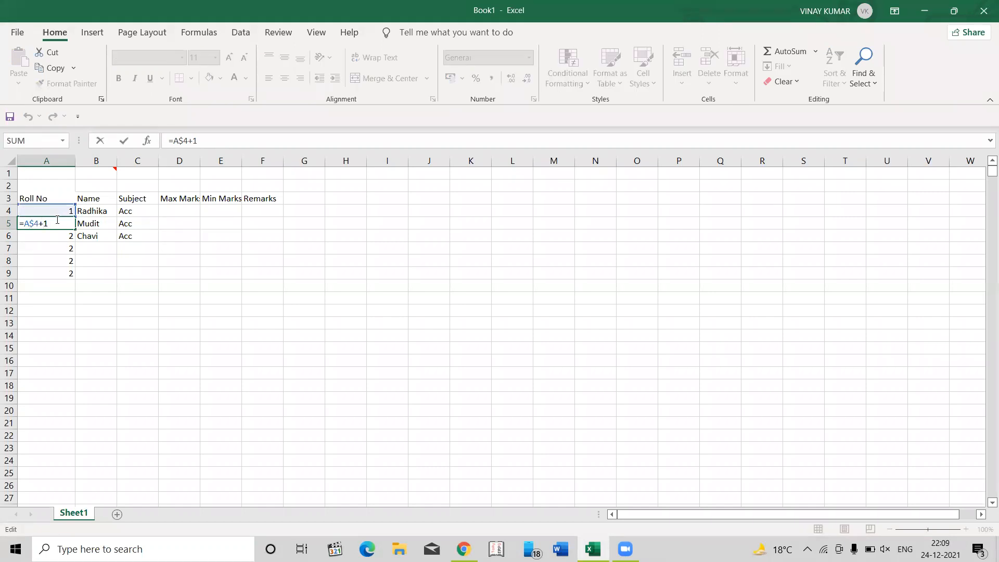
key(F4)
key(Return)
- Paste the A5 formula over A5:A9 and compare the row references in the copied roll number formulas
click(57, 219)
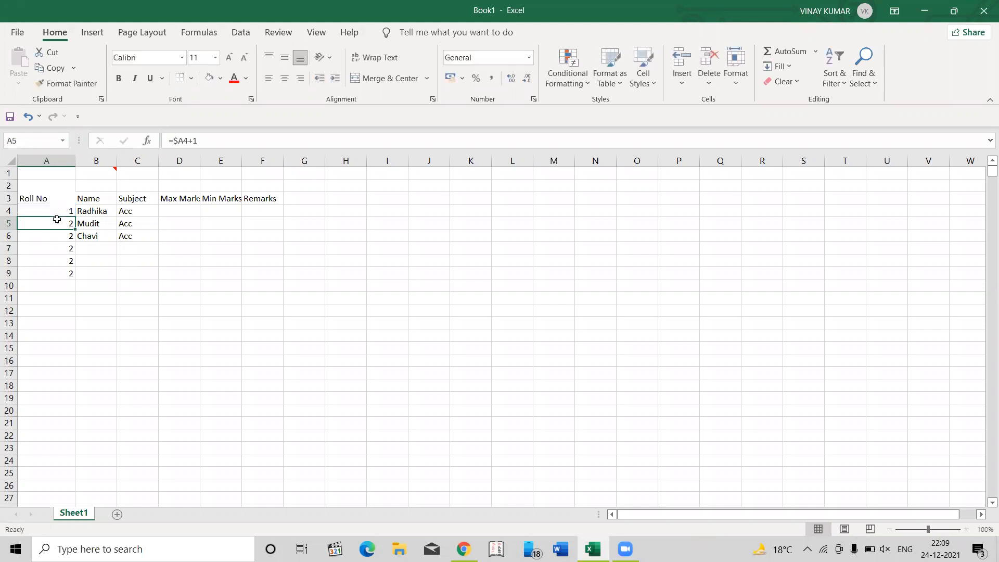
key(ctrl+c)
key(ctrl+shift+Down)
key(Return)
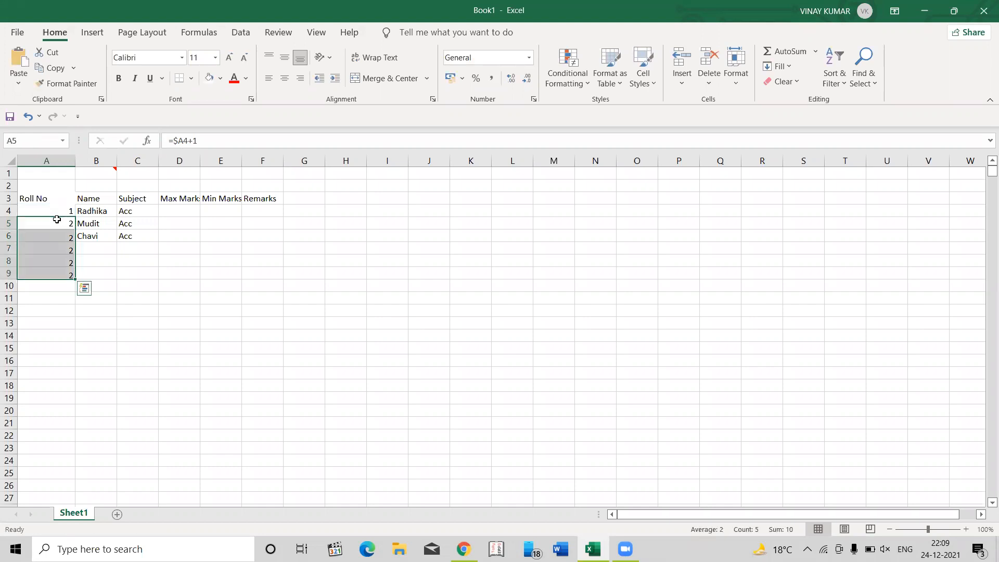
key(Down)
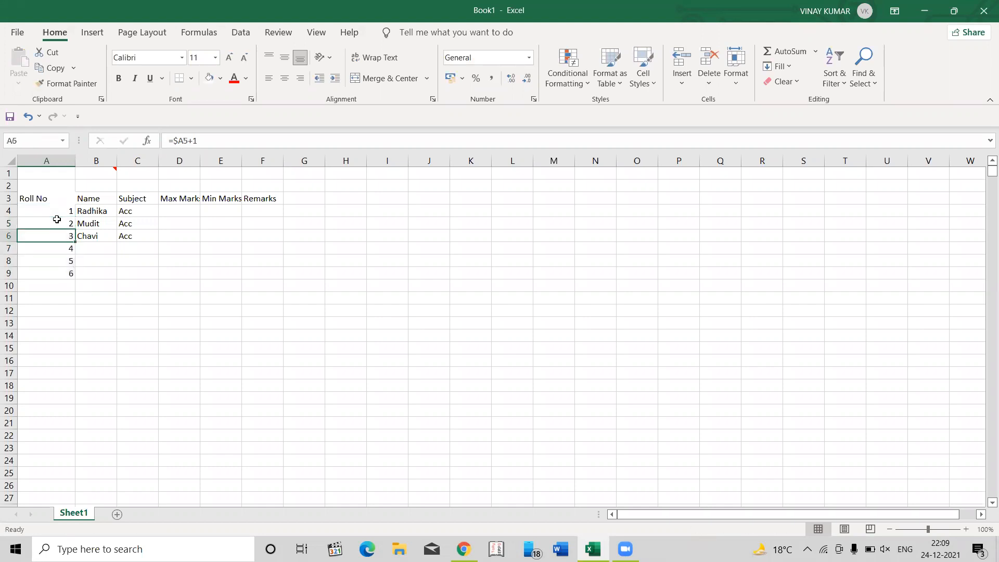
key(Down)
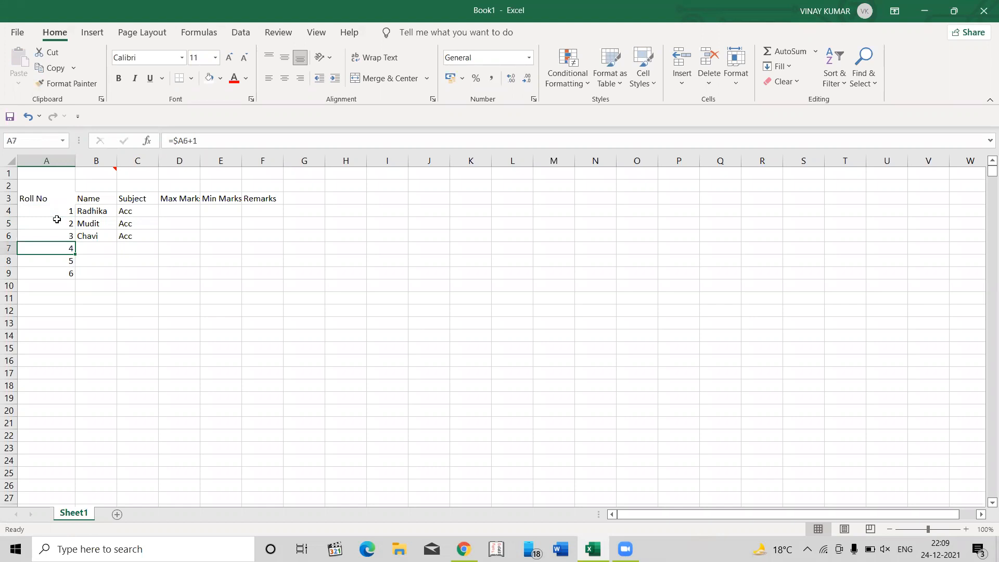
key(Up)
key(Up)
key(Up)
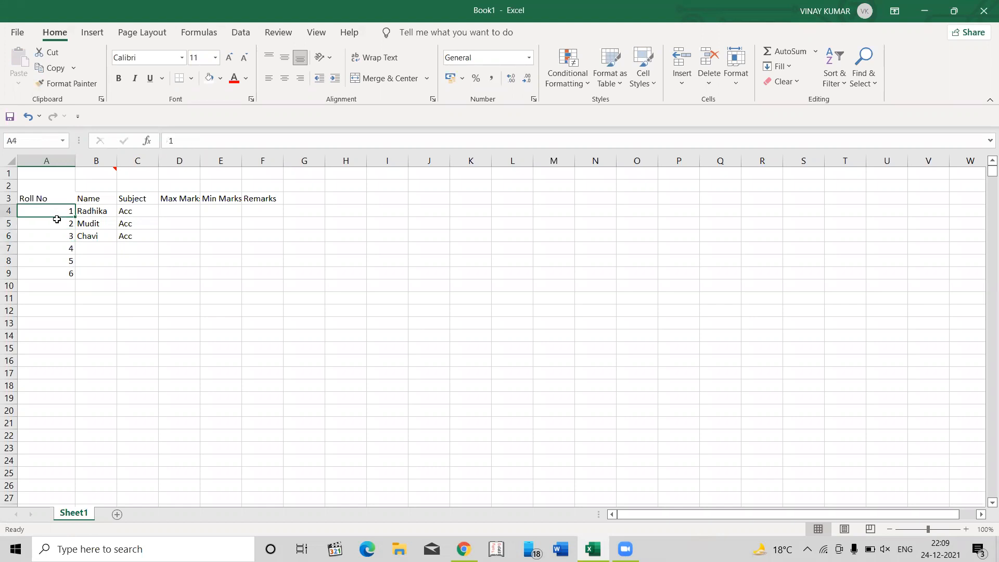
key(Down)
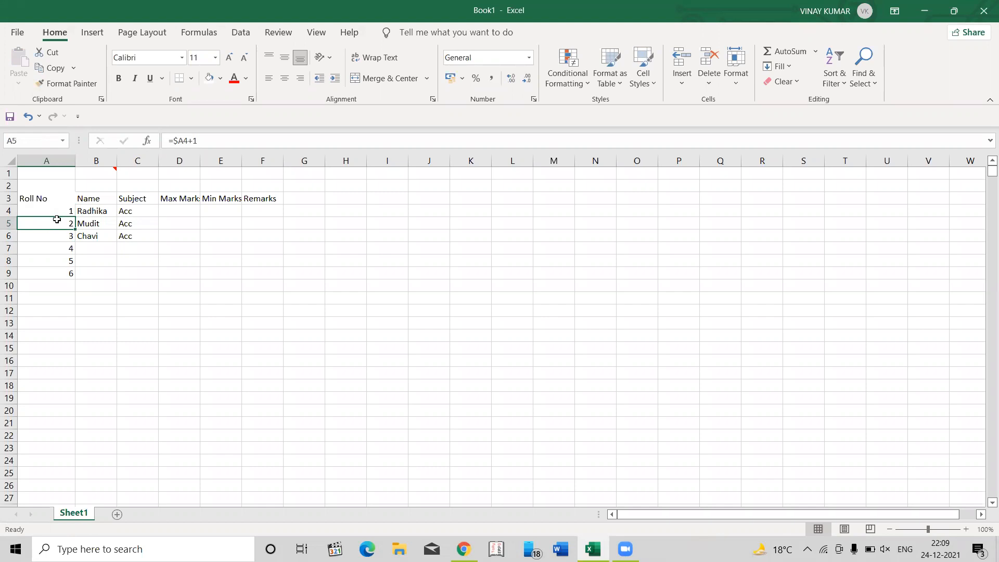
- Open and close the Help pane, and open the formula in cell A5 for editing
key(F1)
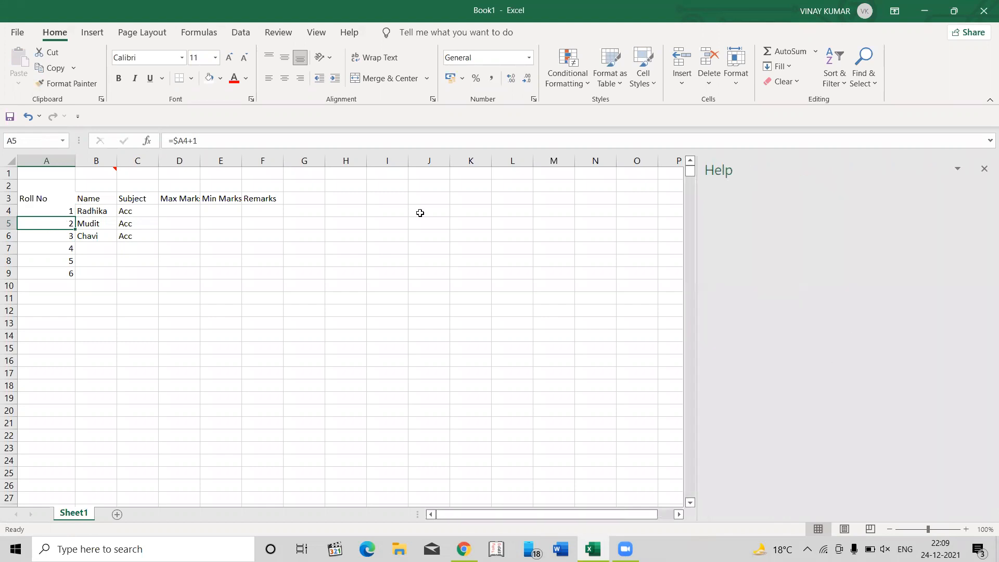
key(Escape)
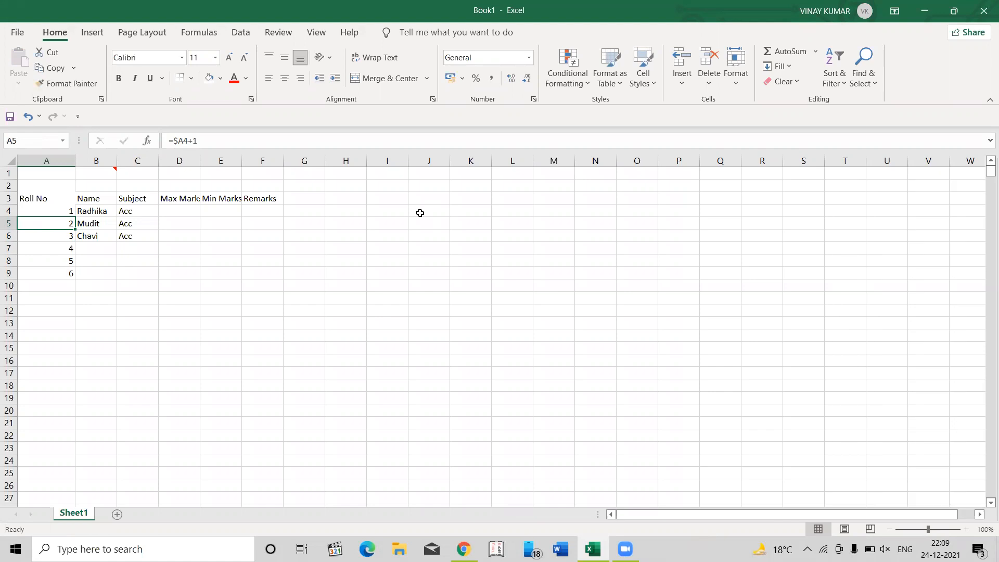
key(F2)
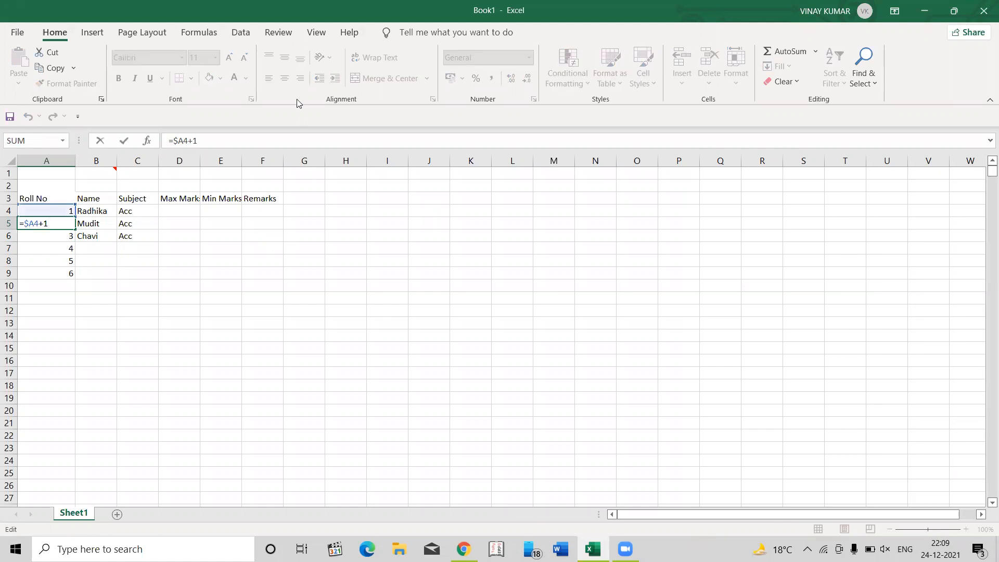
- Select the entire column A starting from cell A1, and extend the selection to the whole sheet
click(49, 175)
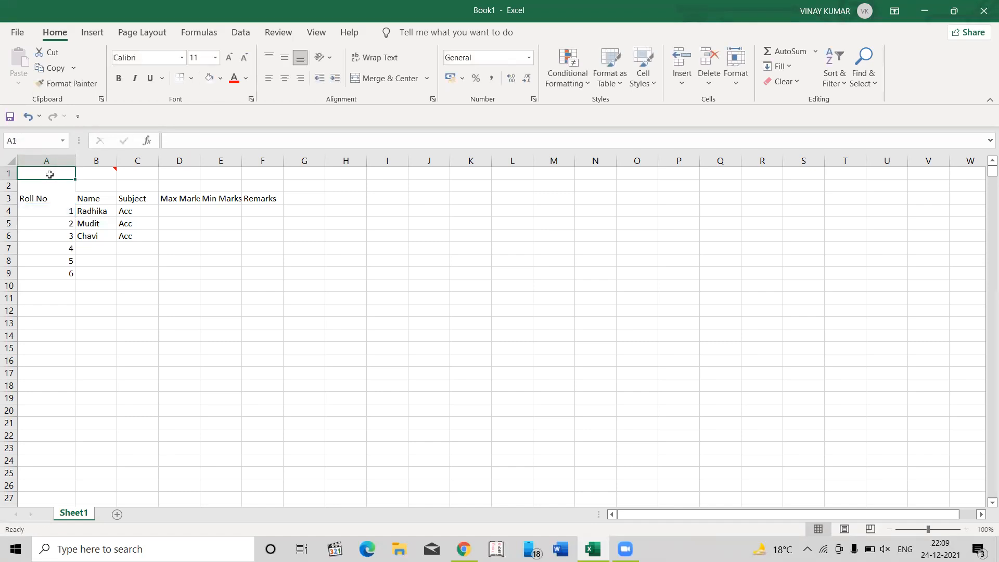
key(ctrl+space)
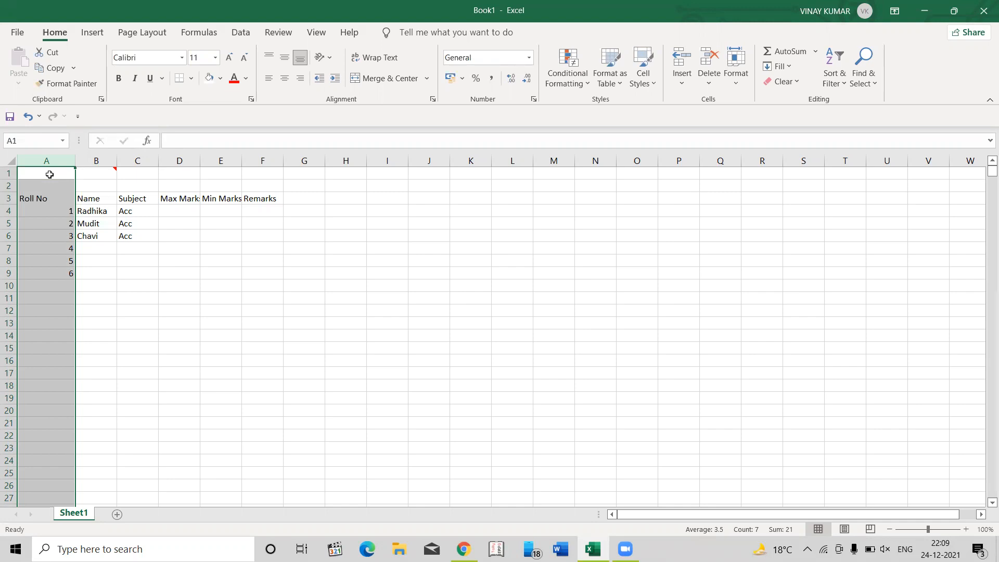
key(ctrl+a)
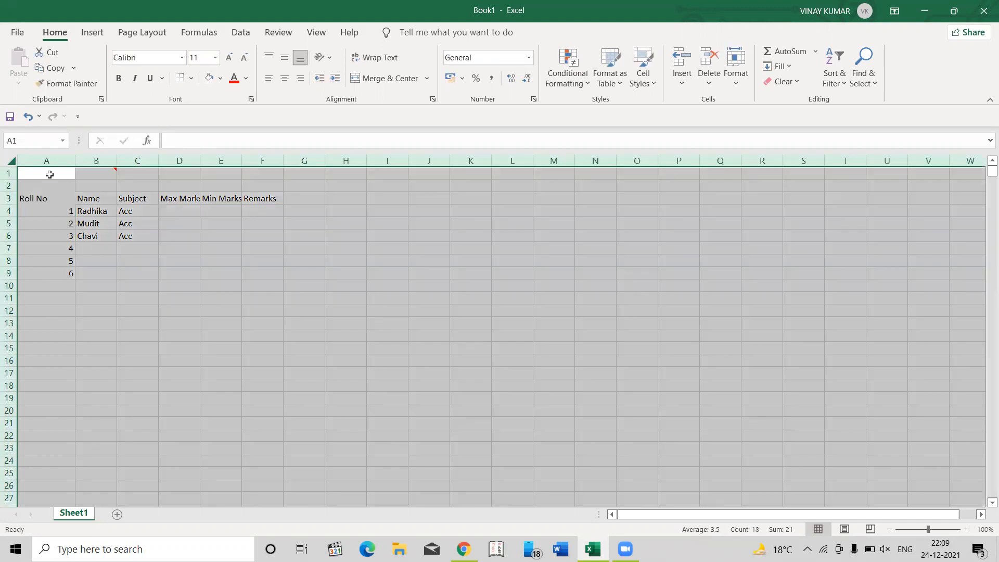
- Select the entire row 2, and move the active cell down to the first roll number in A4
key(Down)
key(shift+space)
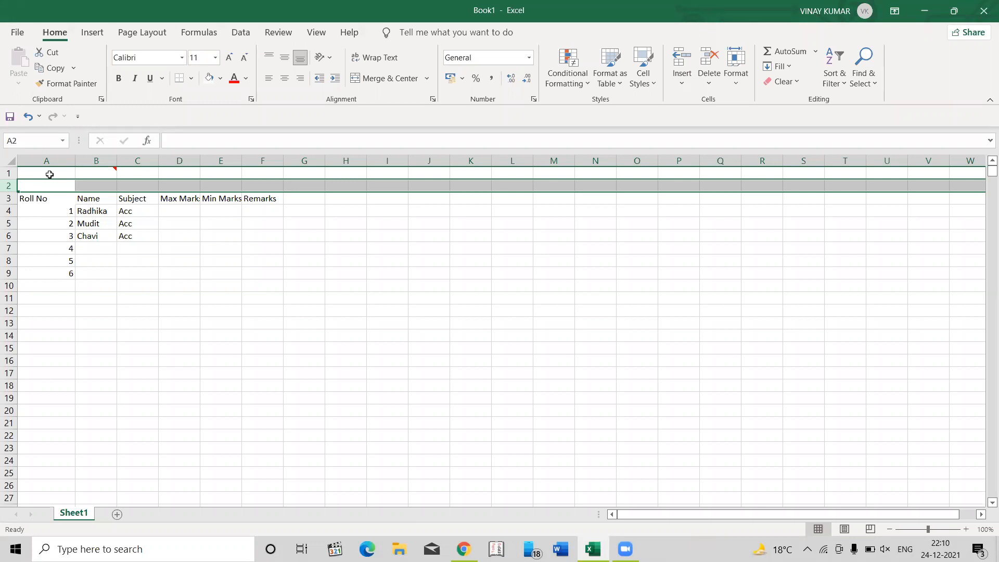
key(Down)
key(Down)
key(Down)
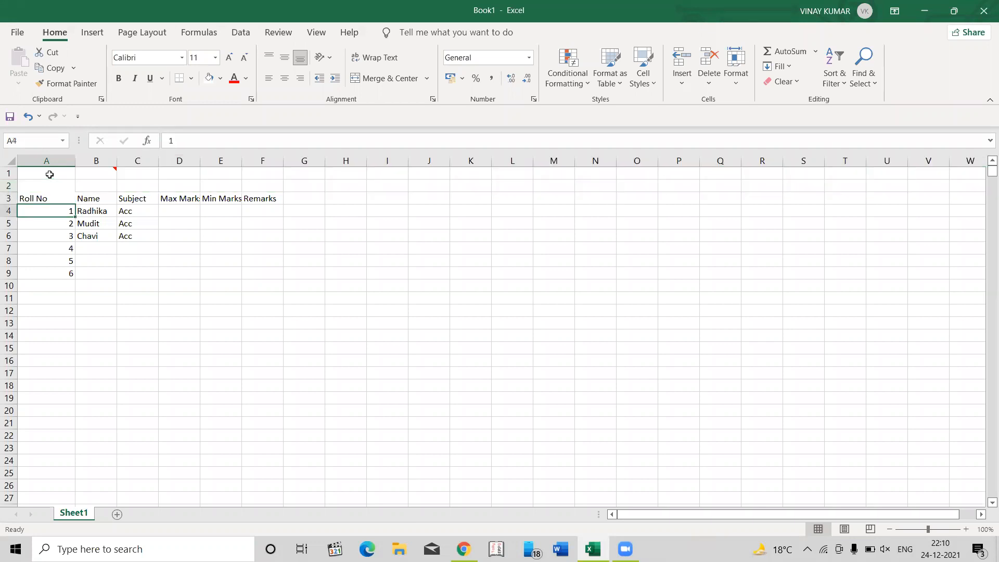
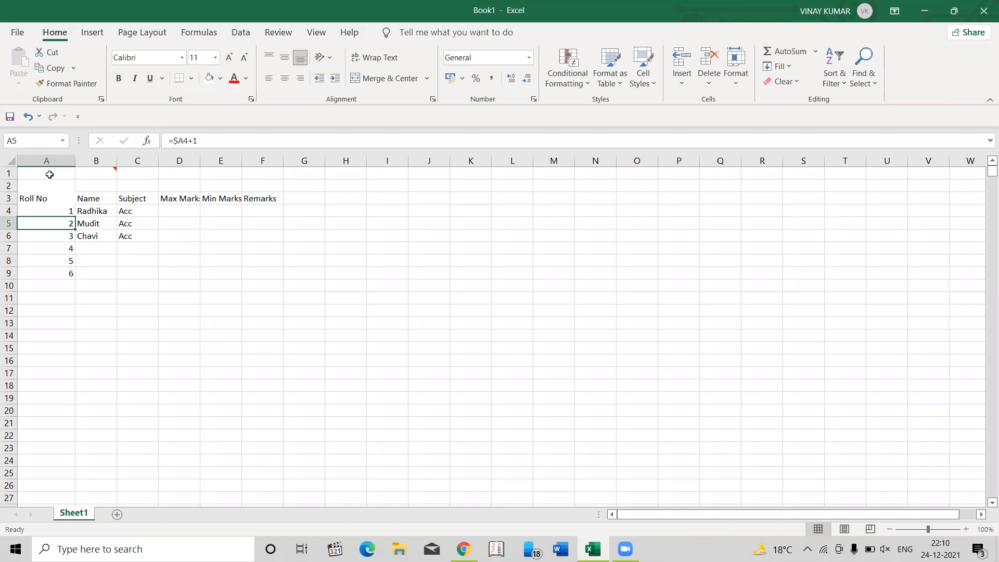
- Enter the formula =A4+1 again in cell A5 in place of its existing formula
key(F2)
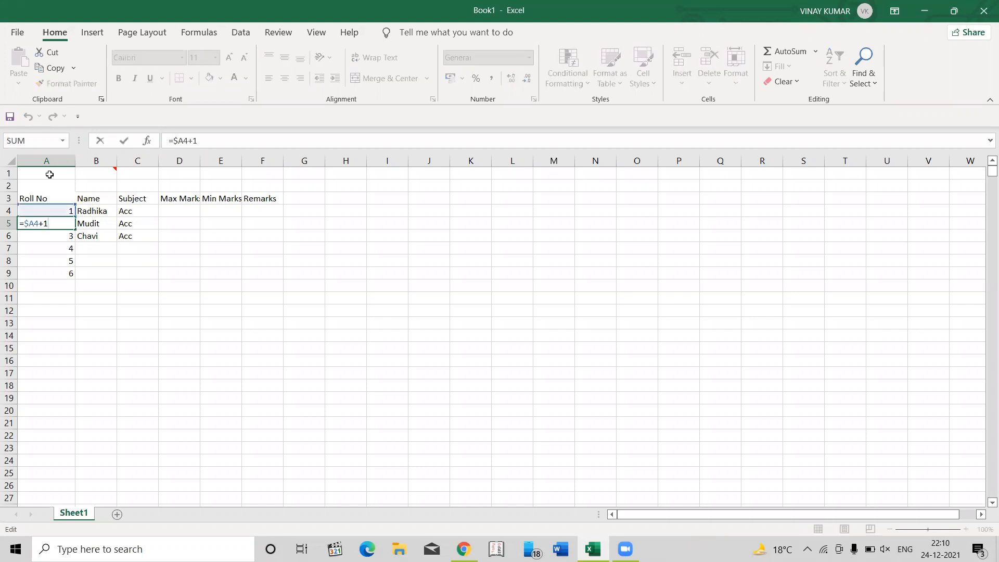
key(shift+Return)
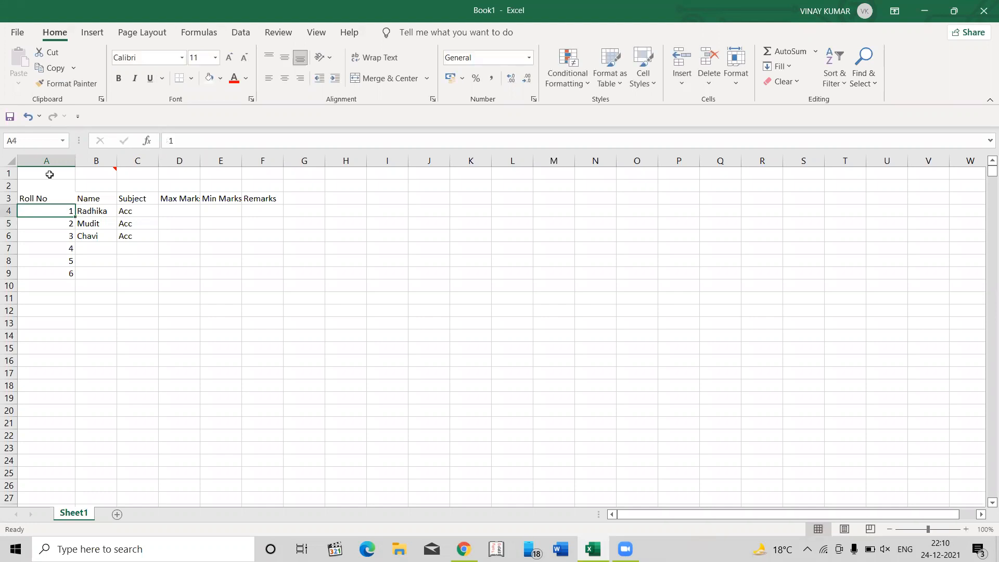
key(Down)
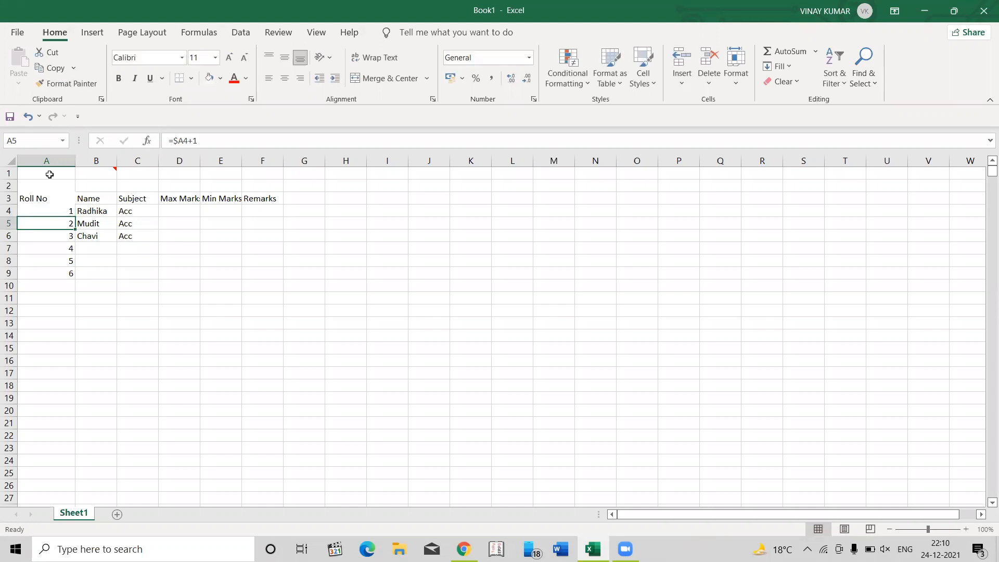
text(=)
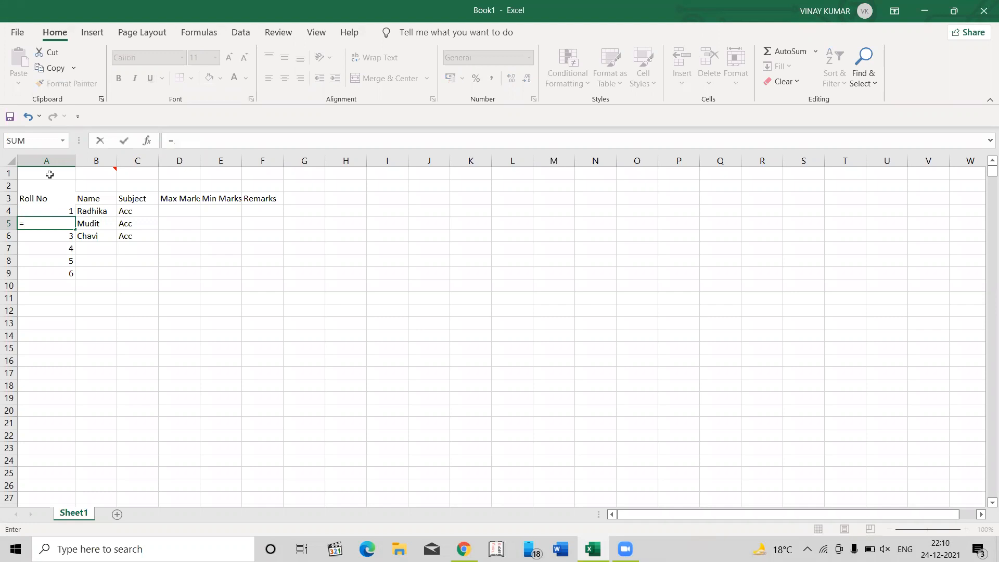
key(Up)
text(+1)
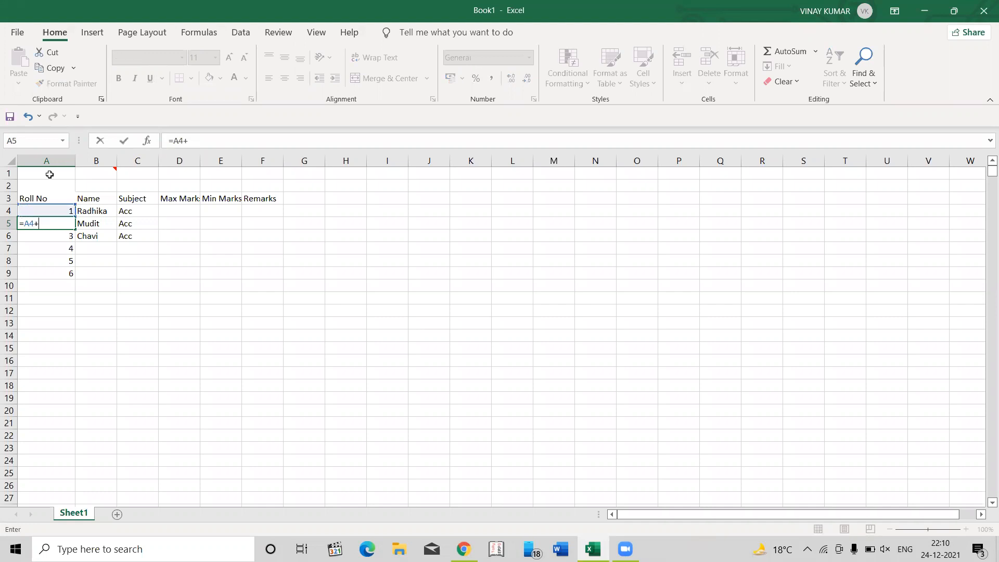
key(Return)
- Change the reference in the A5 formula to the mixed reference $A4, fixing only the column
key(Up)
key(F2)
key(Left)
key(F4)
key(F4)
key(F4)
key(Return)
- Copy the A5 formula and paste it over the roll number cells directly below it
key(Up)
key(ctrl+c)
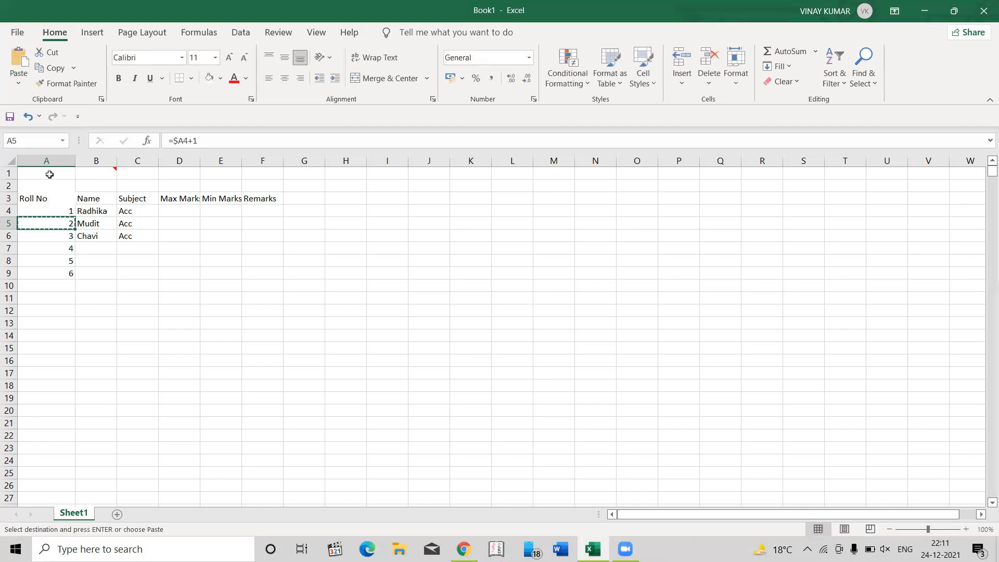
key(shift+Down)
key(shift+Down)
key(shift+Down)
key(shift+Down)
key(Return)
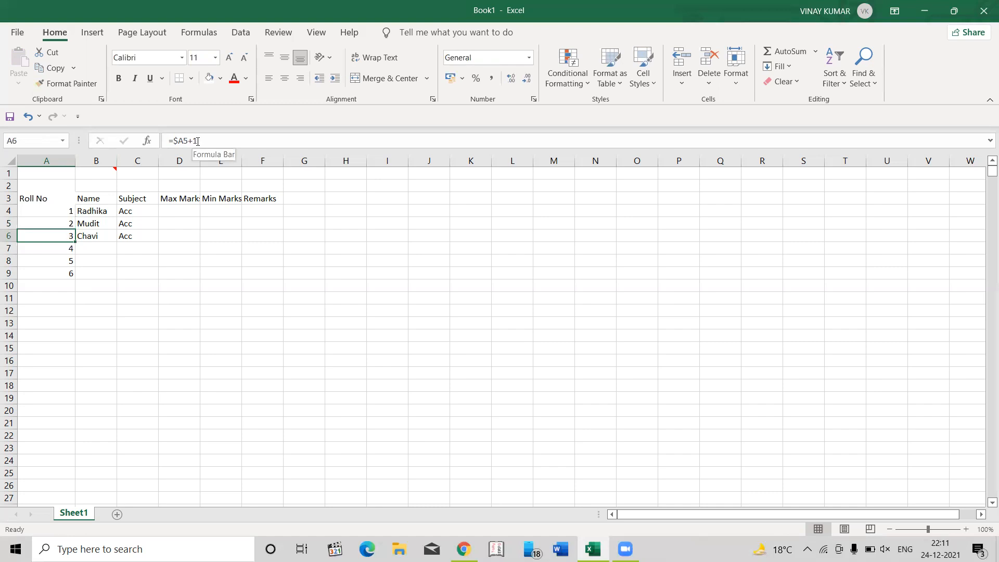
- Copy the roll number formula in A7 and paste it down the column through A29
key(Down)
key(Down)
key(Down)
key(Down)
key(Down)
key(Up)
key(Up)
key(Up)
key(Up)
key(ctrl+c)
key(shift+Down)
key(shift+Down)
key(shift+Down)
key(shift+Down)
key(shift+Down)
key(shift+Down)
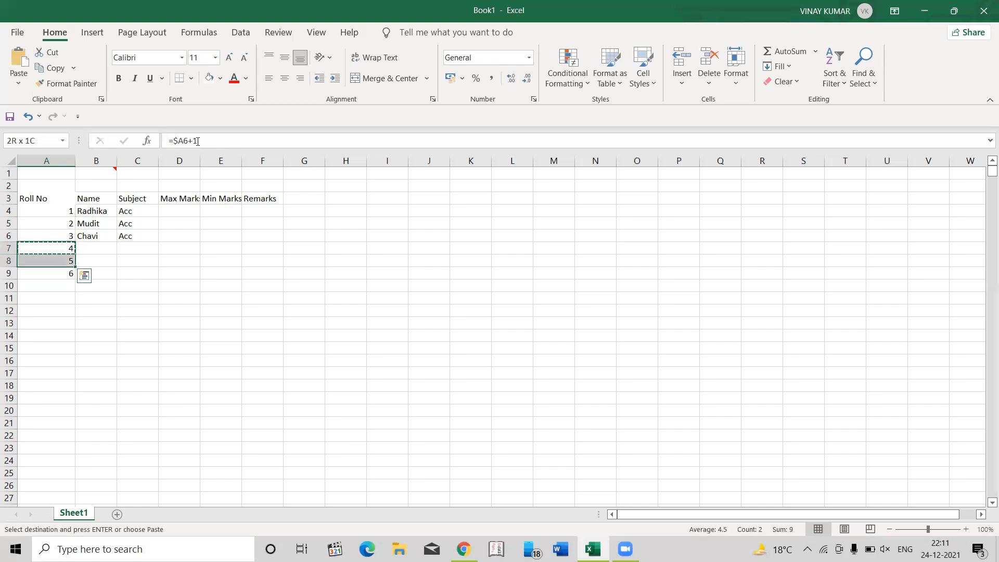
key(shift+Down)
key(shift+Down)
key(shift+Down)
key(shift+Down)
key(shift+Down)
key(shift+Down)
key(shift+Down)
key(shift+Down)
key(shift+Down)
key(shift+Down)
key(shift+Down)
key(shift+Down)
key(shift+Down)
key(shift+Down)
key(shift+Down)
key(shift+Down)
key(Return)
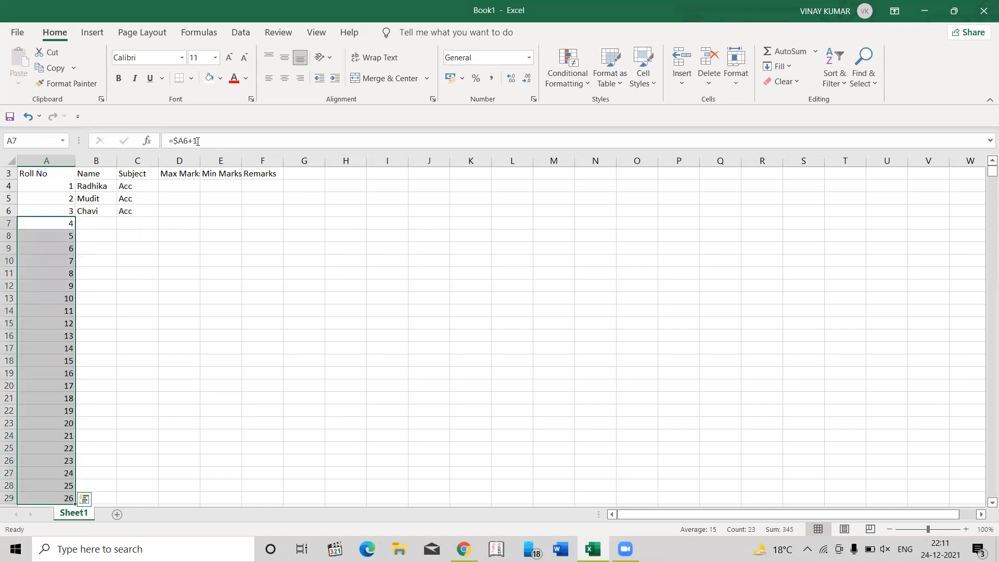
- Step down the roll number column from A4 to A24 and examine the column and row references in each formula
key(Up)
key(Up)
key(Up)
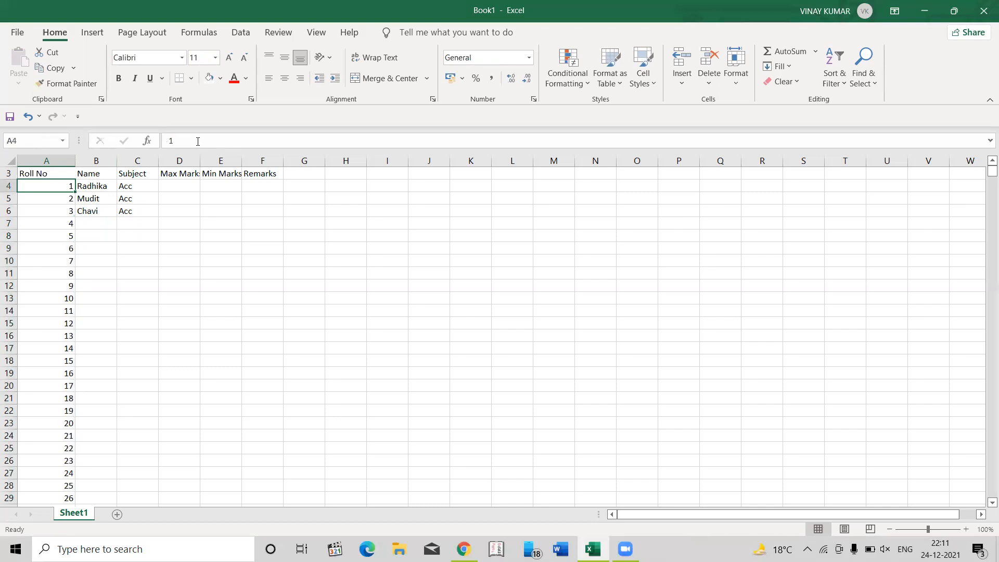
key(Down)
key(Down)
key(Down)
key(Down)
key(Down)
key(Down)
key(Down)
key(Down)
key(Down)
key(Down)
key(Down)
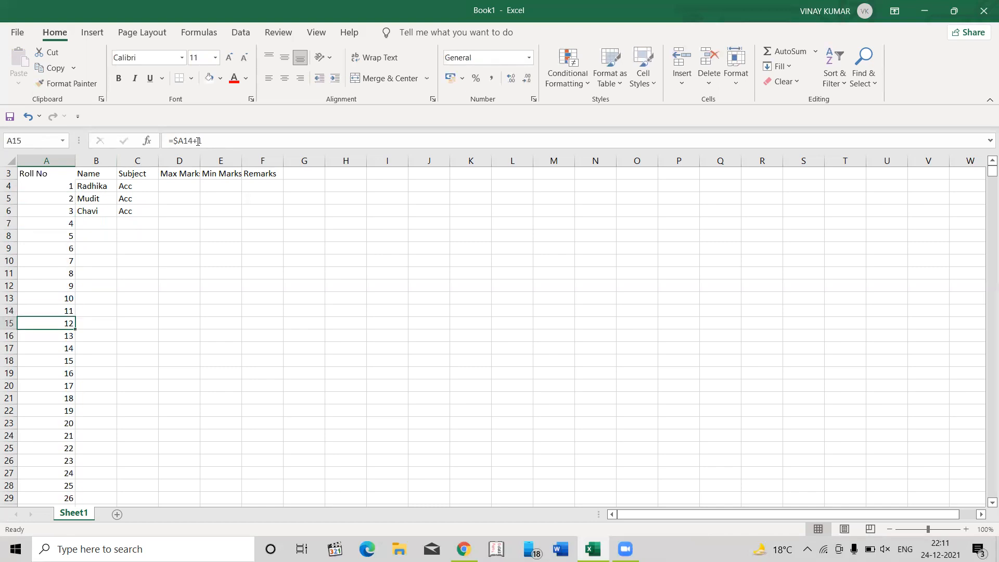
key(Down)
key(Down)
key(Down)
key(Down)
key(Down)
key(Down)
key(Down)
key(Down)
key(Down)
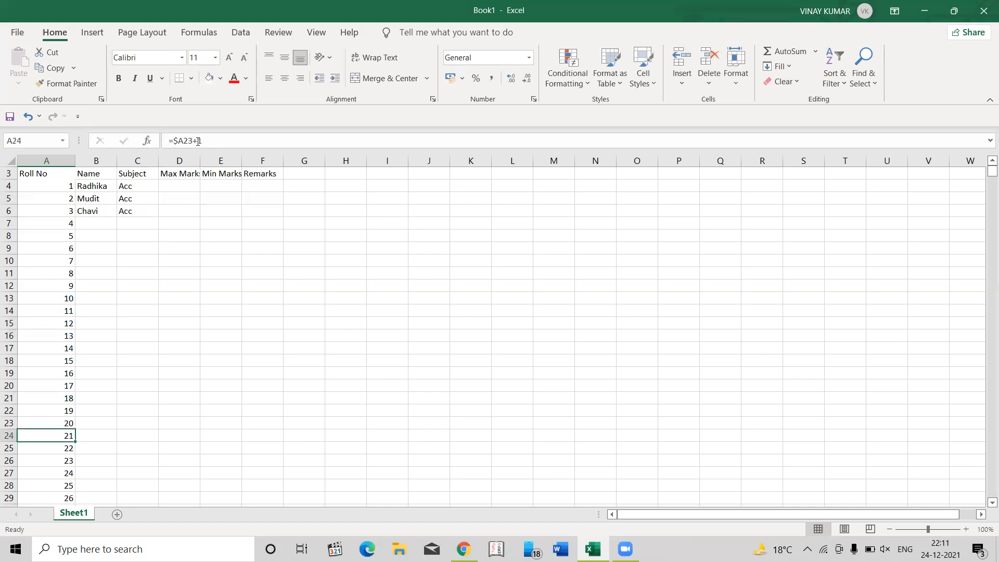
- Edit the formula in A24 to read =$D23+1 by replacing its column letter
key(F2)
key(Left)
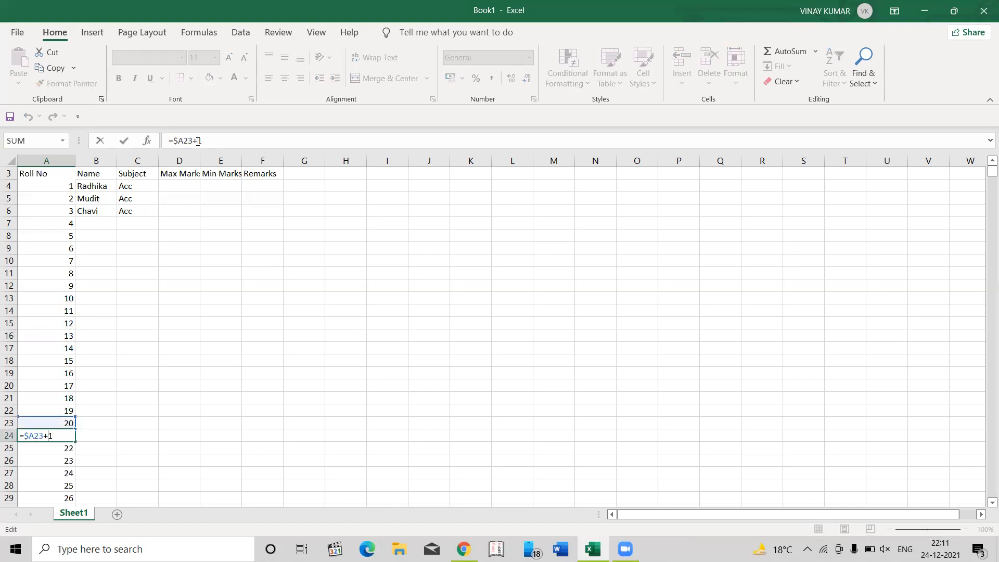
key(BackSpace)
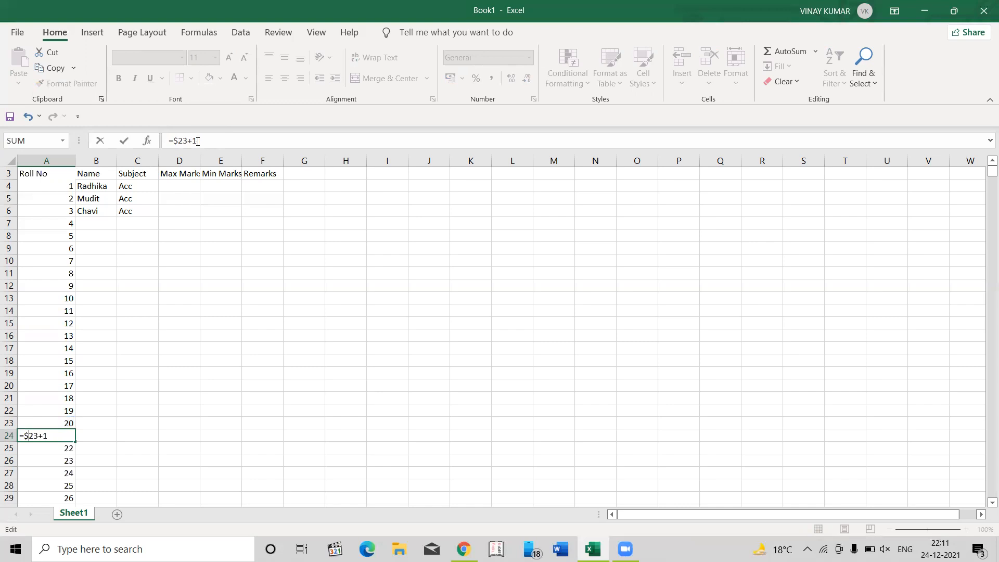
text(D)
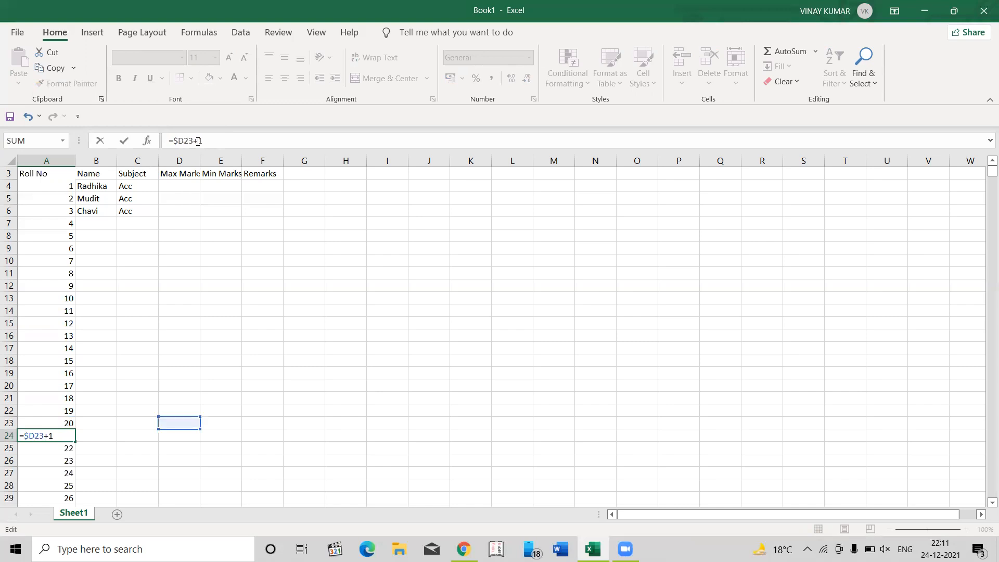
key(Return)
- Compare the references in the roll number formulas above and below A24 with the edited formula in A24
key(Up)
key(Up)
key(ctrl+Up)
key(Down)
key(Down)
key(Down)
key(Down)
key(Down)
key(Down)
key(Down)
key(Down)
key(Down)
key(Down)
key(Down)
key(Down)
key(Down)
key(Down)
key(Down)
key(Down)
key(Down)
key(Down)
key(Down)
key(Down)
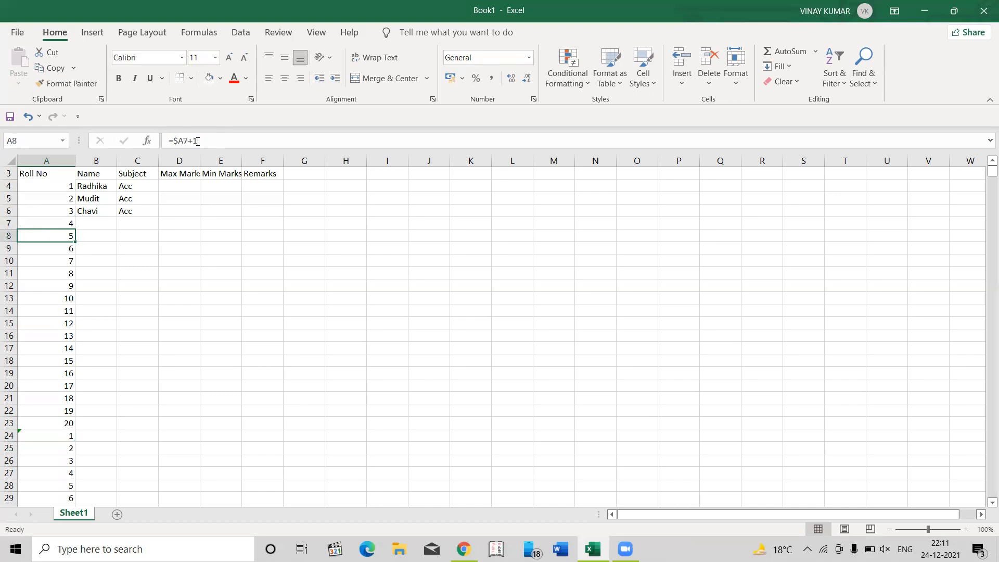
key(Down)
key(Up)
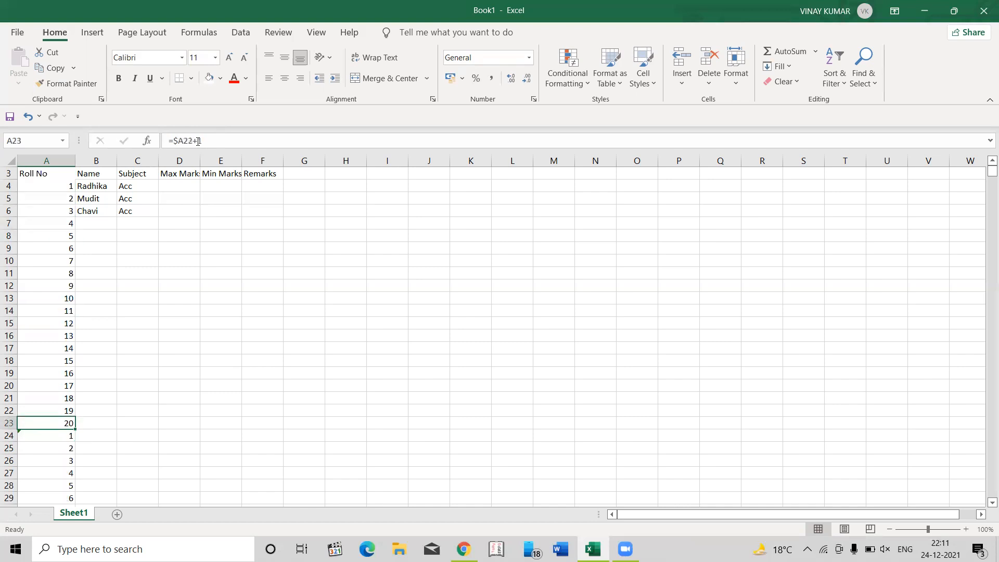
key(Down)
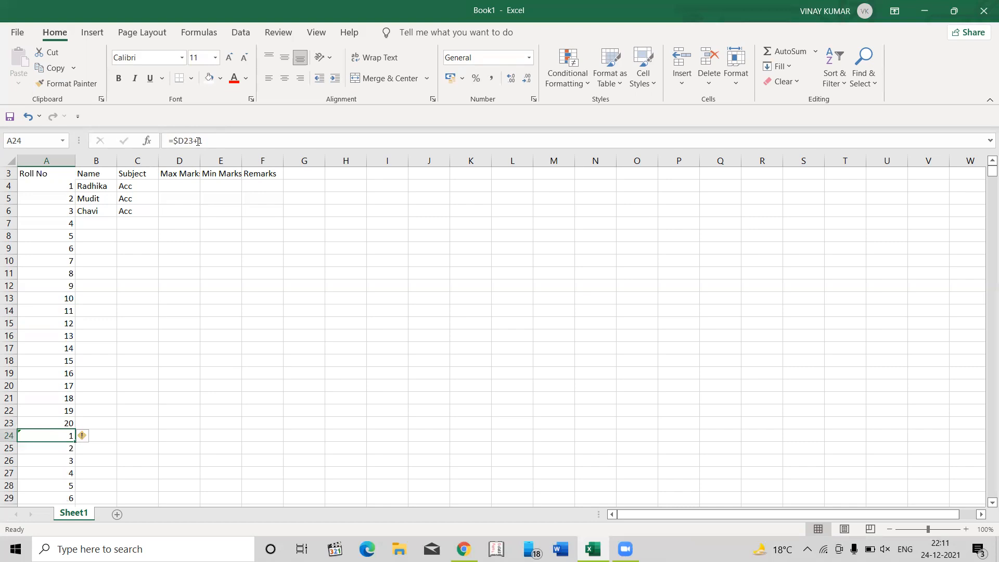
key(Up)
key(Up)
key(Up)
key(Up)
key(Up)
key(Up)
key(Up)
key(Up)
key(Up)
key(Up)
key(Up)
key(Up)
key(Up)
key(Up)
key(Up)
key(Up)
key(Up)
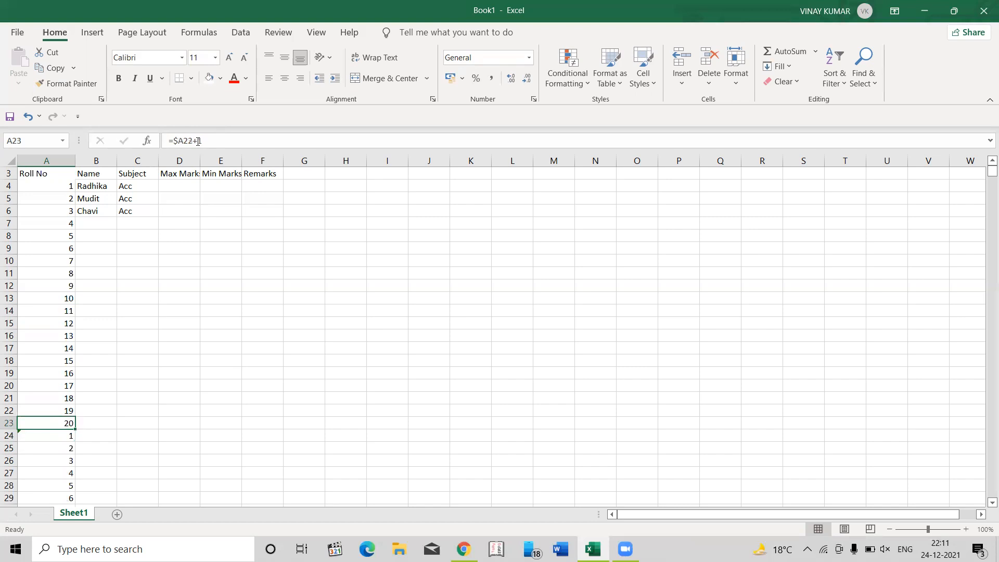
key(Down)
key(Down)
key(Down)
key(Down)
key(Down)
key(Down)
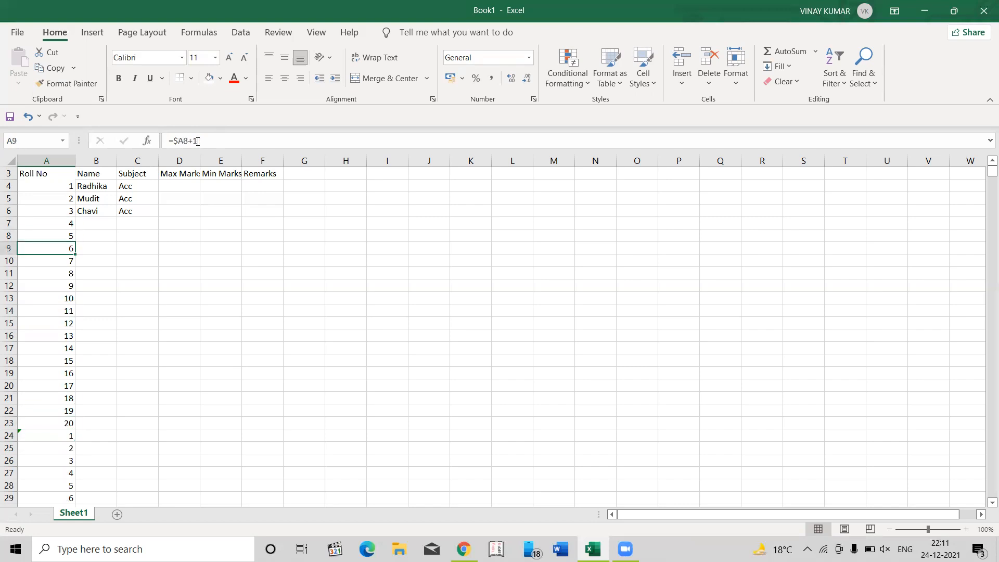
key(Down)
key(Down)
key(Down)
key(Down)
key(Down)
key(Down)
key(Down)
key(Down)
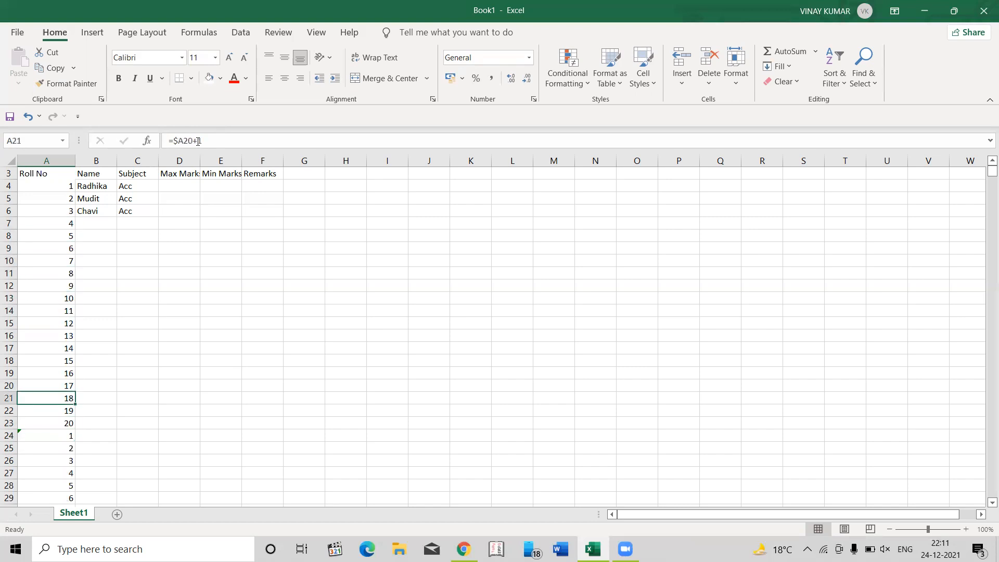
key(Down)
key(Down)
key(Down)
key(Down)
key(Down)
key(Down)
key(Up)
key(Down)
key(Down)
key(Down)
key(Down)
key(Down)
key(Down)
key(Up)
key(Up)
key(Up)
key(Up)
key(Up)
key(Up)
key(Up)
key(Up)
key(Up)
key(Up)
key(Down)
key(Down)
key(Down)
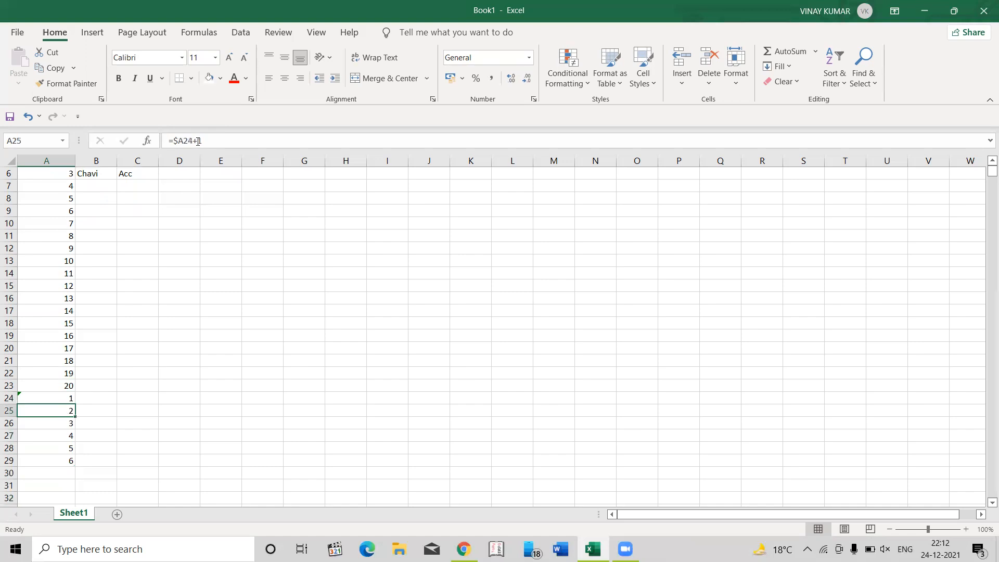
key(Up)
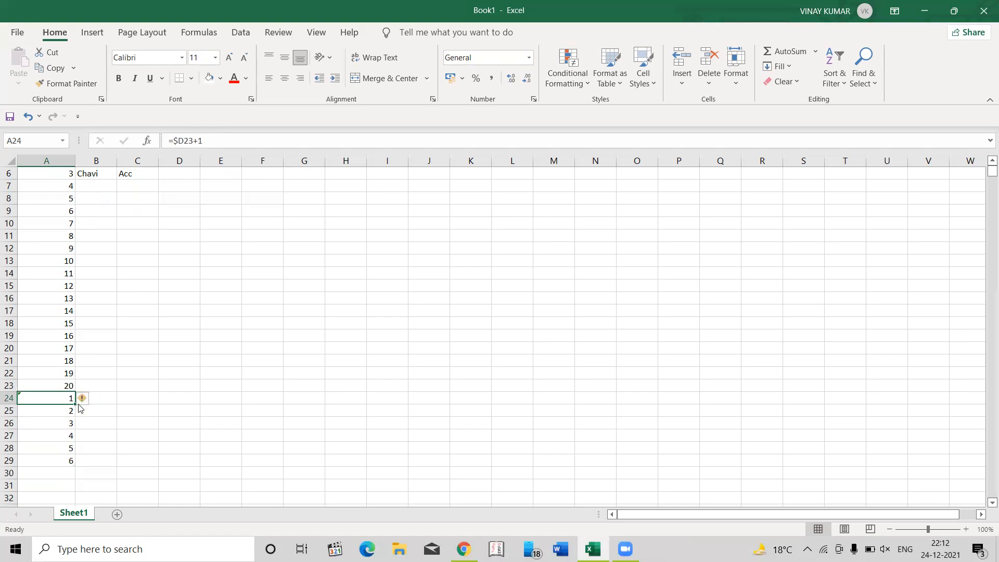
- Ignore the inconsistent formula error flagged on cell A24
mouse_move(86, 408)
click(94, 400)
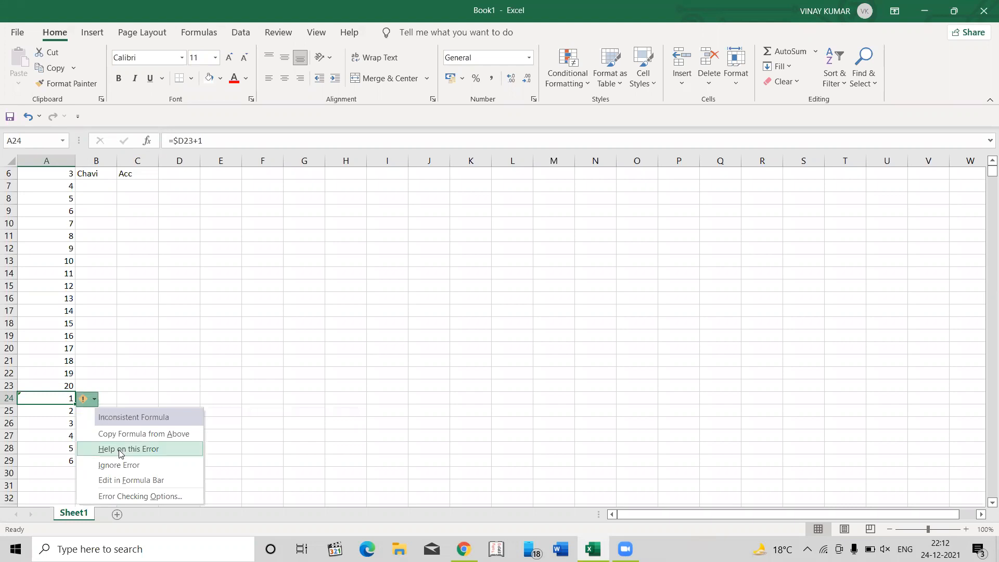
click(134, 467)
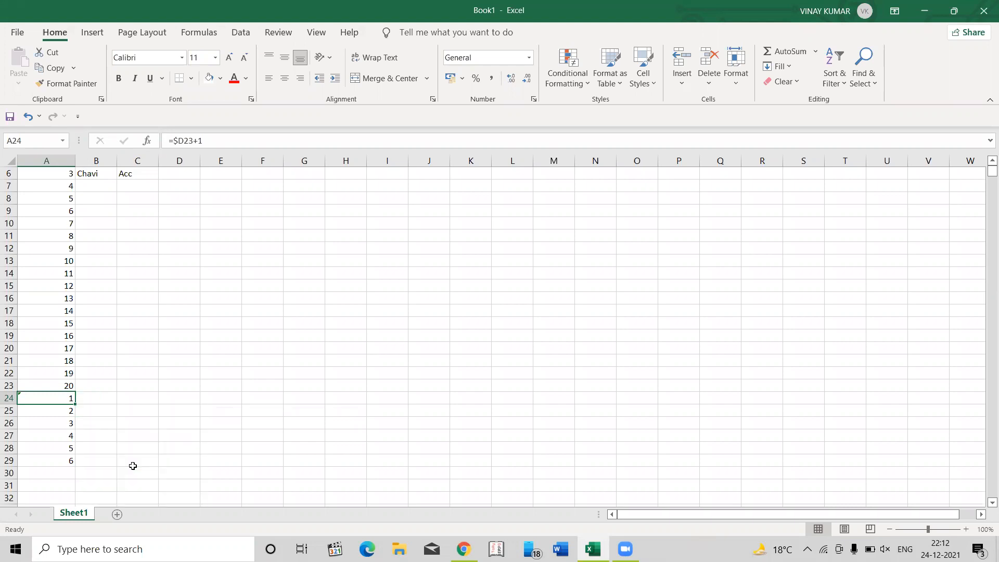
key(Right)
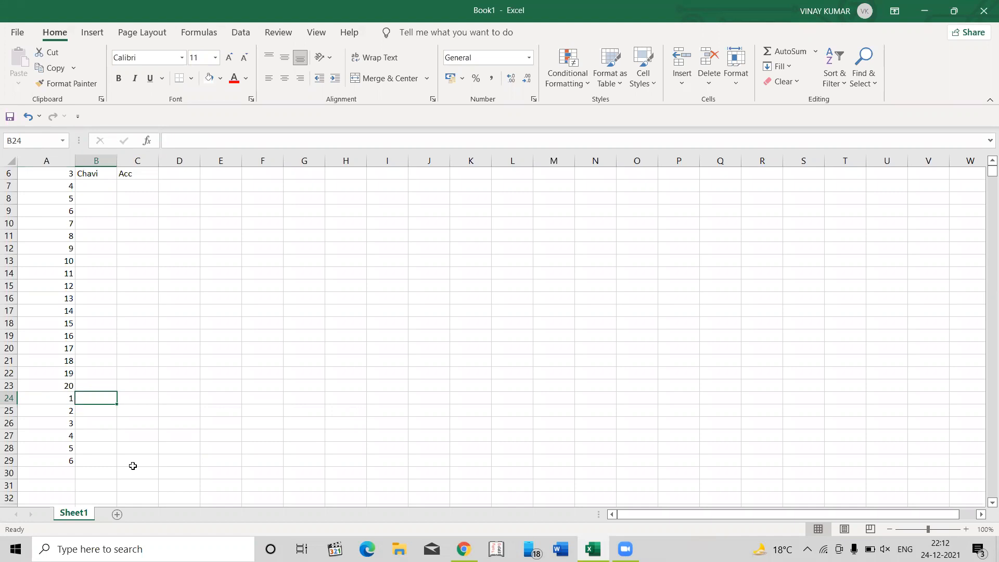
key(Left)
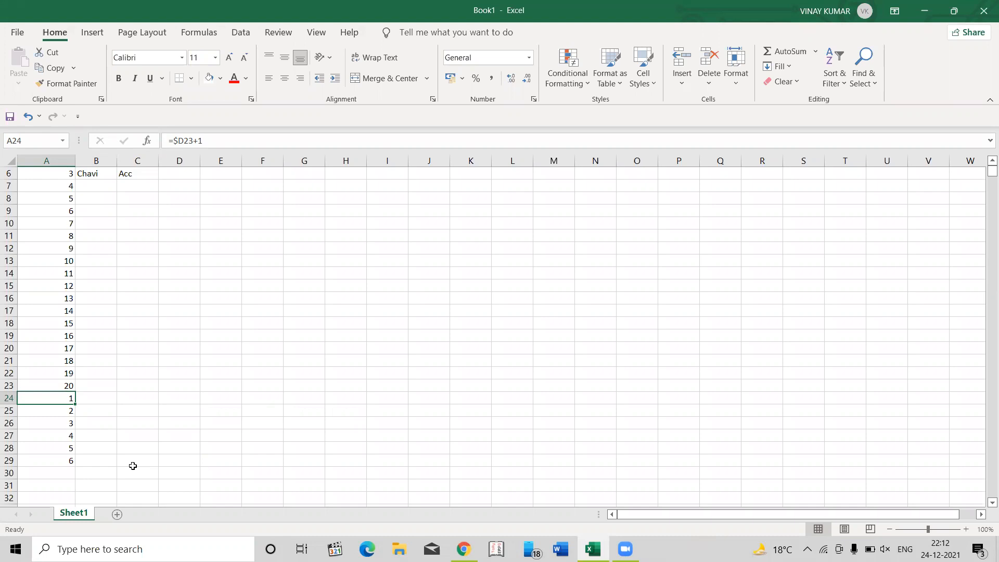
- Correct the column letter in the A24 formula so that it reads =$A23+1
key(F2)
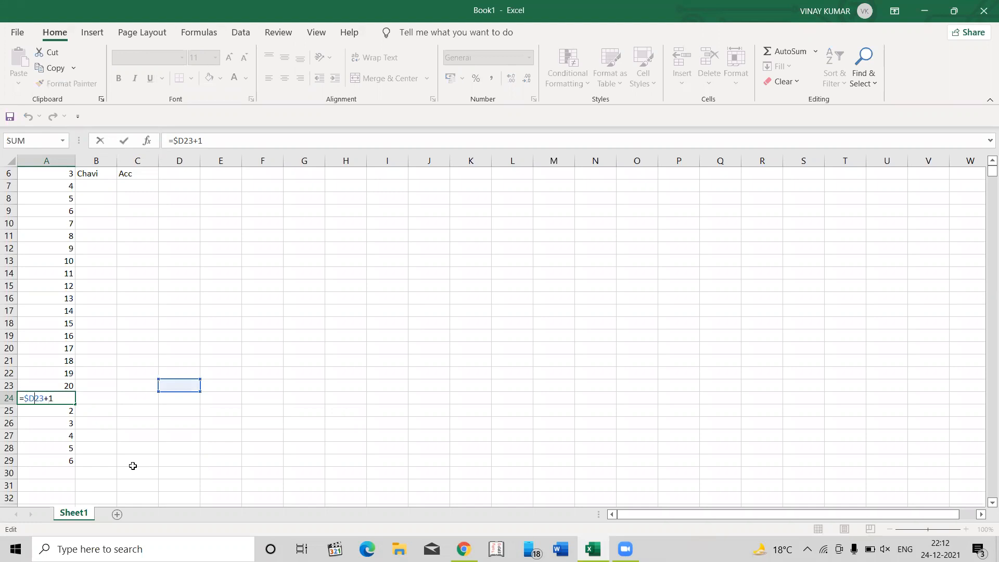
key(BackSpace)
text(A)
key(Return)
- Move through the extended roll number column and examine how the references run in the upper rows
key(Up)
key(Up)
key(Up)
key(Up)
key(Up)
key(Up)
key(Up)
key(Up)
key(Up)
key(Up)
key(Up)
key(Up)
key(Up)
key(Up)
key(Up)
key(Up)
key(Up)
key(Up)
key(Up)
key(Up)
key(Down)
key(Down)
key(Down)
key(Down)
key(Down)
key(Down)
key(Down)
key(Down)
key(Down)
key(Down)
key(Down)
key(Down)
key(Down)
key(Down)
key(Up)
key(Right)
key(Right)
key(Right)
key(Right)
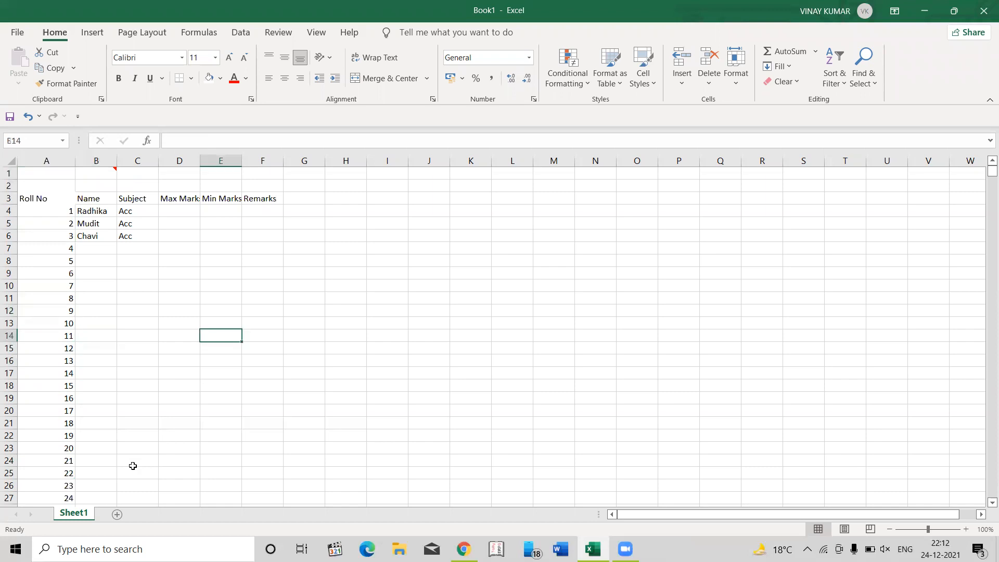
key(Left)
key(Left)
key(Left)
key(Left)
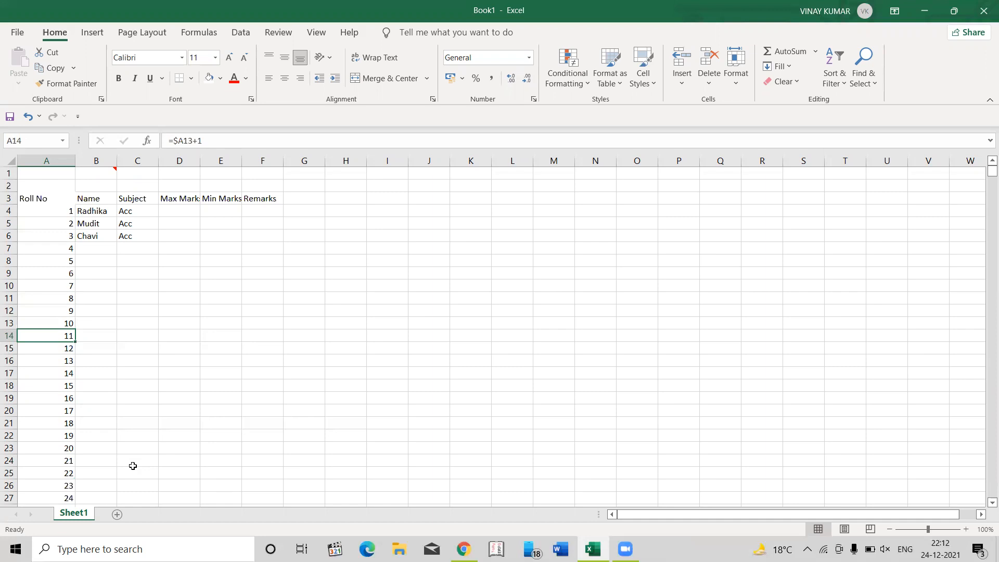
key(Up)
key(Up)
key(Up)
key(Up)
key(Up)
key(Up)
key(Down)
key(Down)
key(Down)
key(Down)
key(Down)
key(Down)
key(Down)
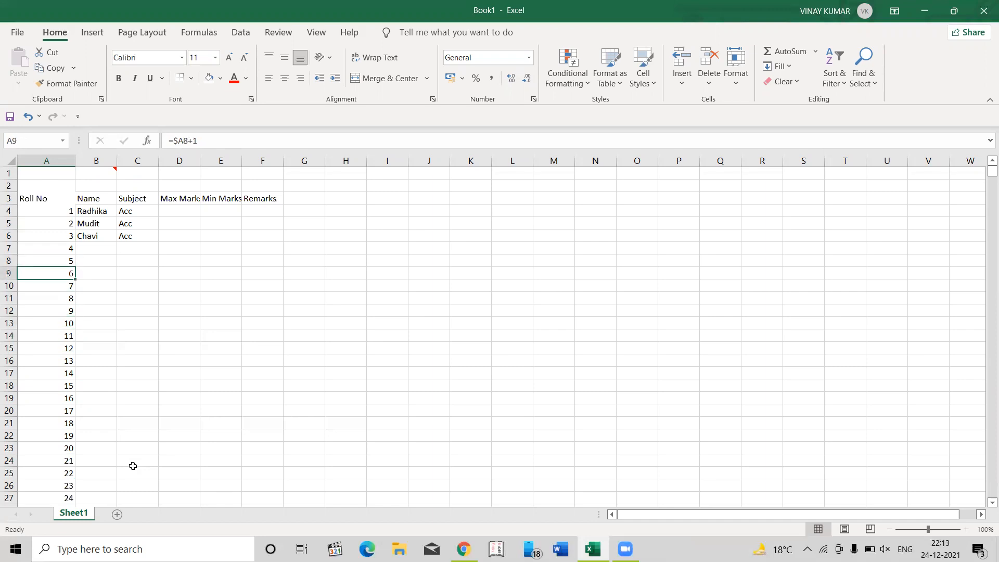
- Delete the roll number formulas in A17:A29
key(Down)
key(Down)
key(shift+Down)
key(shift+Down)
key(shift+Down)
key(shift+Down)
key(shift+Down)
key(shift+Down)
key(shift+Down)
key(shift+Down)
key(shift+Down)
key(shift+Down)
key(shift+Down)
key(shift+Down)
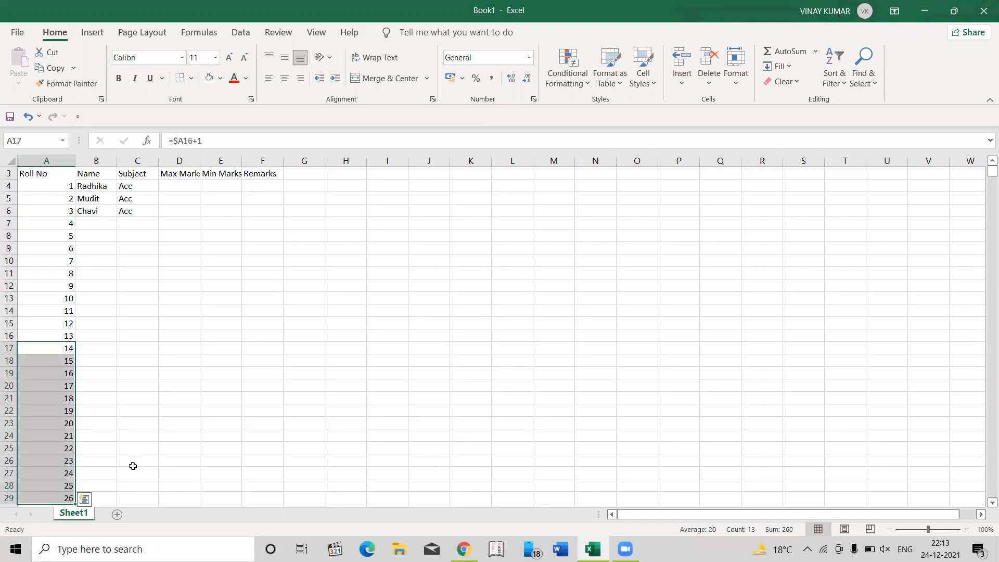
key(Delete)
- Move through the name and roll number columns and examine the remaining roll number formulas
key(Up)
key(Up)
key(ctrl+Up)
key(Down)
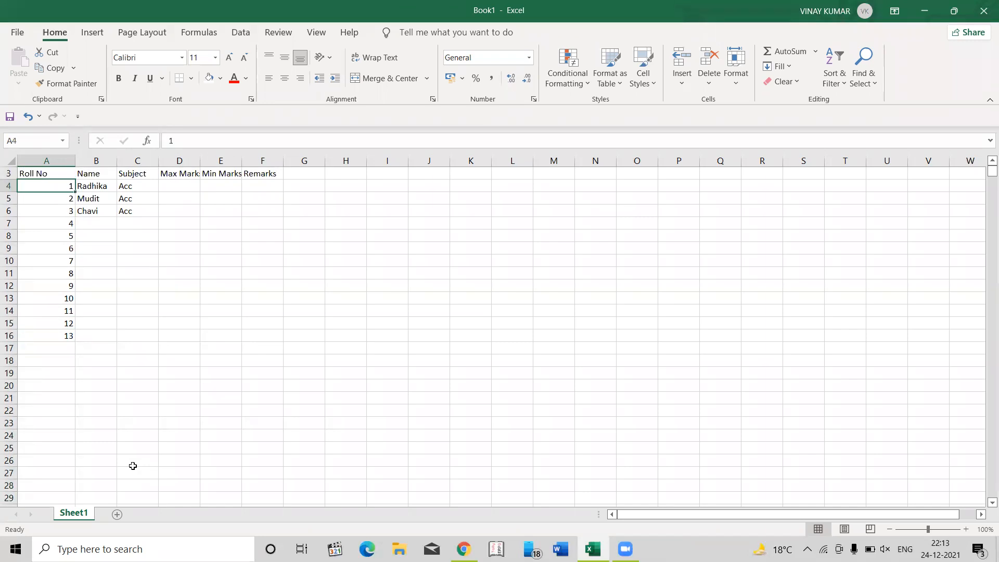
key(Right)
key(Up)
key(ctrl+Up)
key(Down)
key(Down)
key(Down)
key(Down)
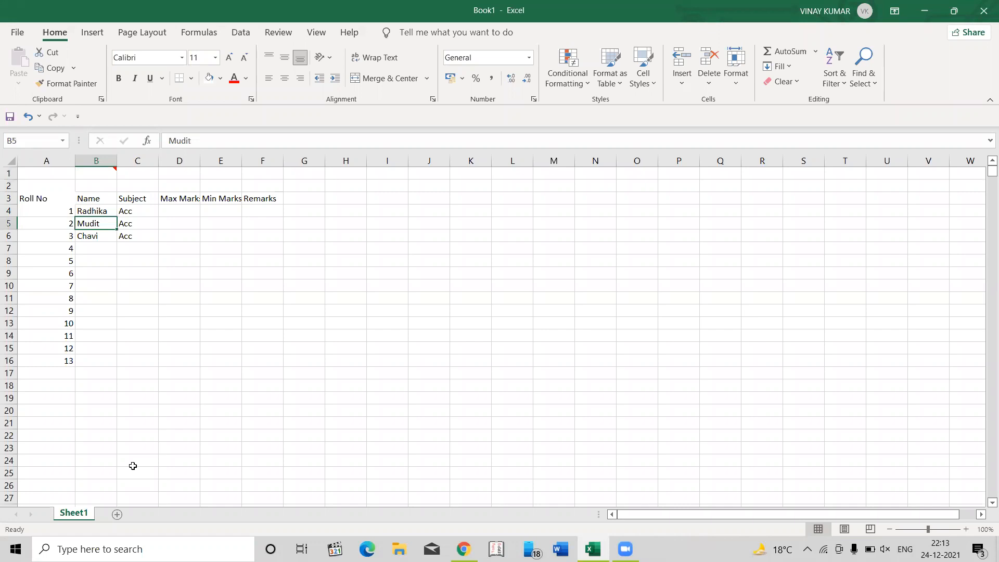
key(Left)
key(Down)
key(Down)
key(Down)
key(Down)
key(Down)
key(Down)
key(Up)
key(Up)
key(Up)
key(Up)
key(Up)
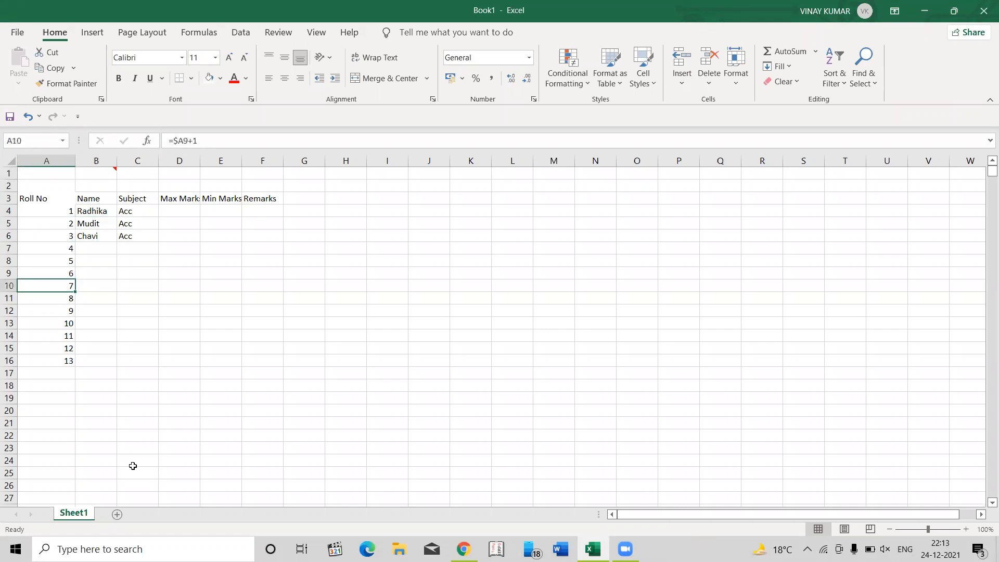
- Copy the roll number formula in A6 across row 6 through F6
key(ctrl+c)
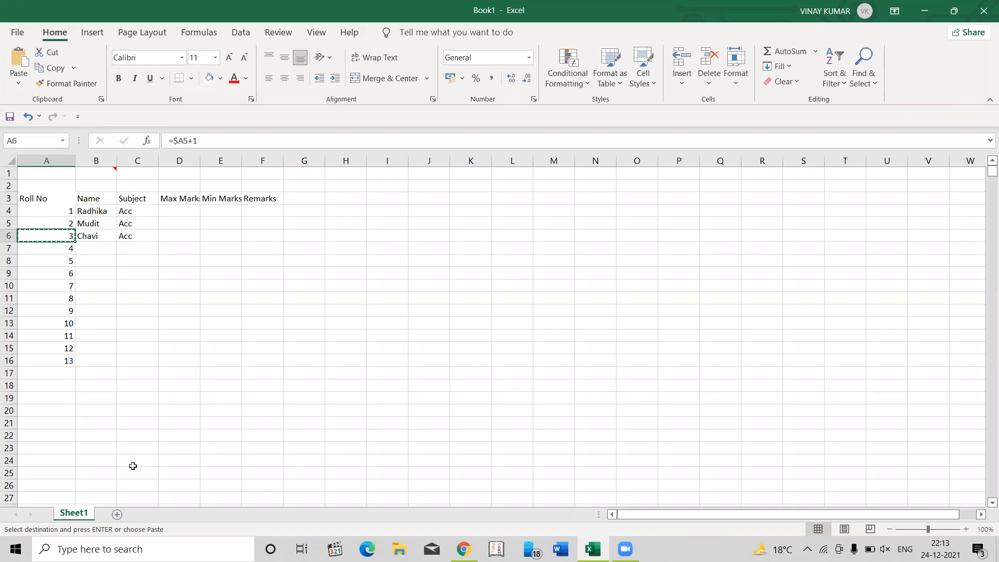
key(shift+Right)
key(shift+Right)
key(shift+Right)
key(shift+Right)
key(shift+Right)
key(Return)
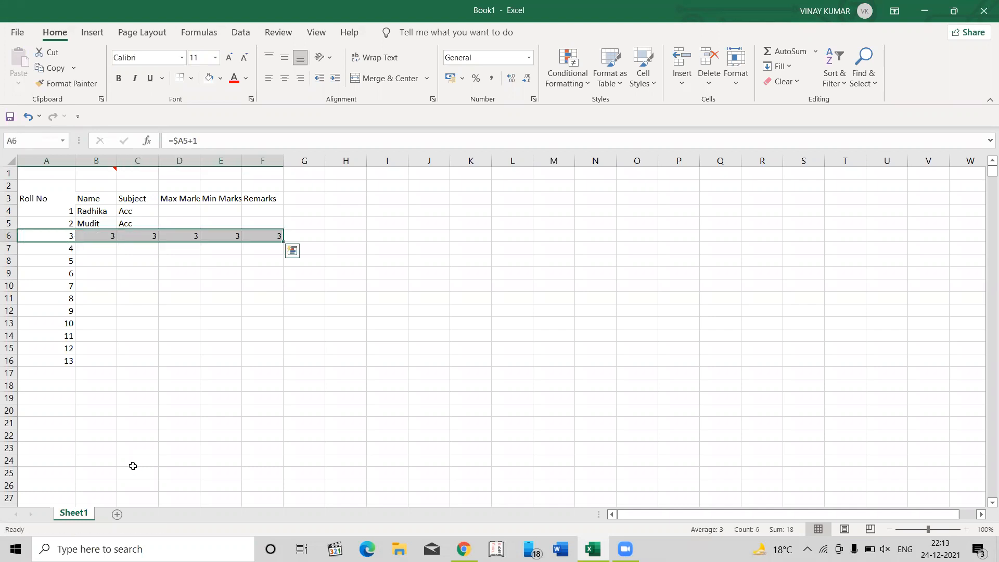
- Examine the copied formulas in row 6, checking how the mixed reference behaves across the columns
key(Down)
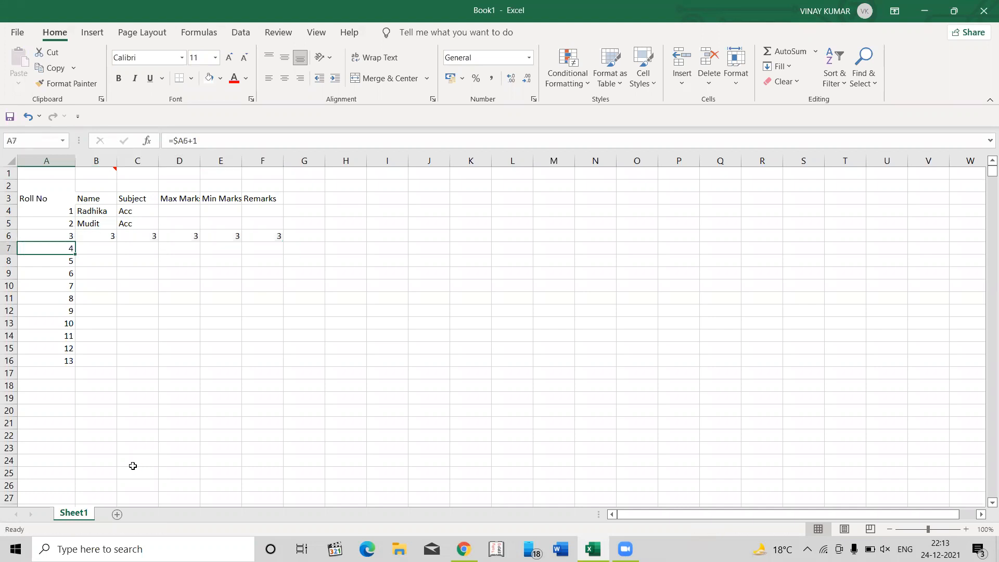
key(Up)
key(Right)
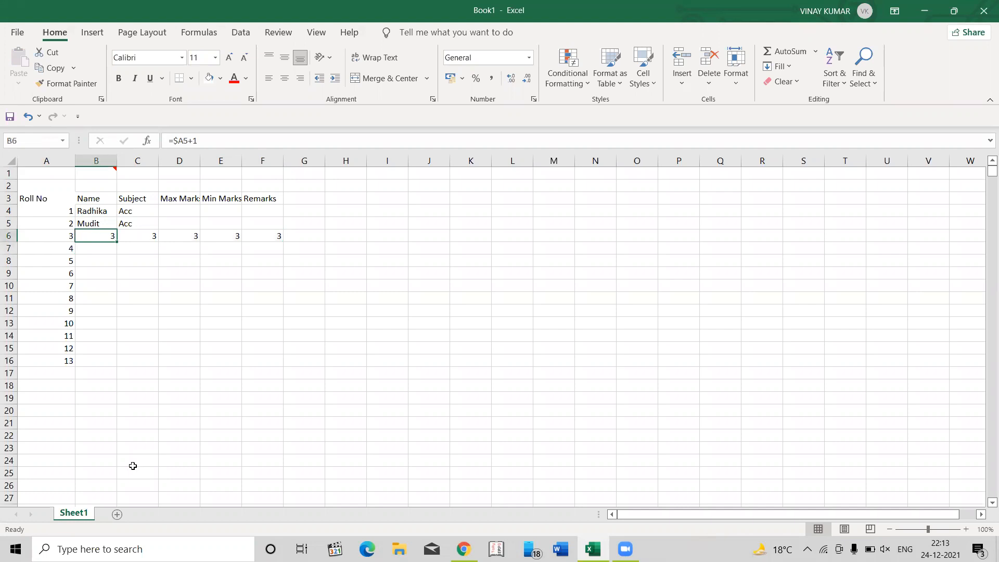
key(F2)
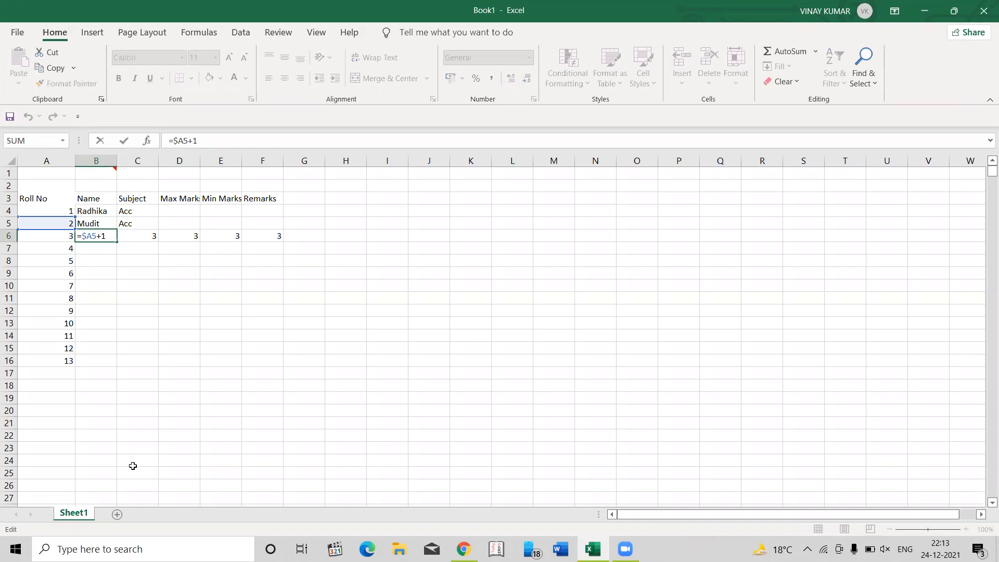
key(Escape)
key(Right)
key(Left)
key(F2)
key(ctrl+Return)
key(Right)
key(Right)
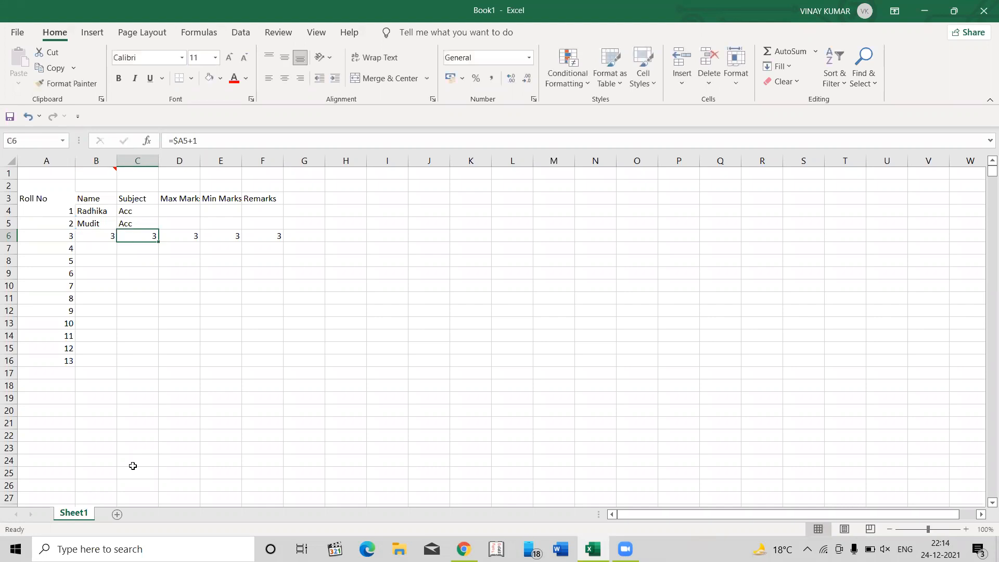
key(Left)
key(Left)
key(Right)
key(Left)
- Delete the copied formulas in B6:F6
key(shift+Right)
key(shift+Right)
key(shift+Right)
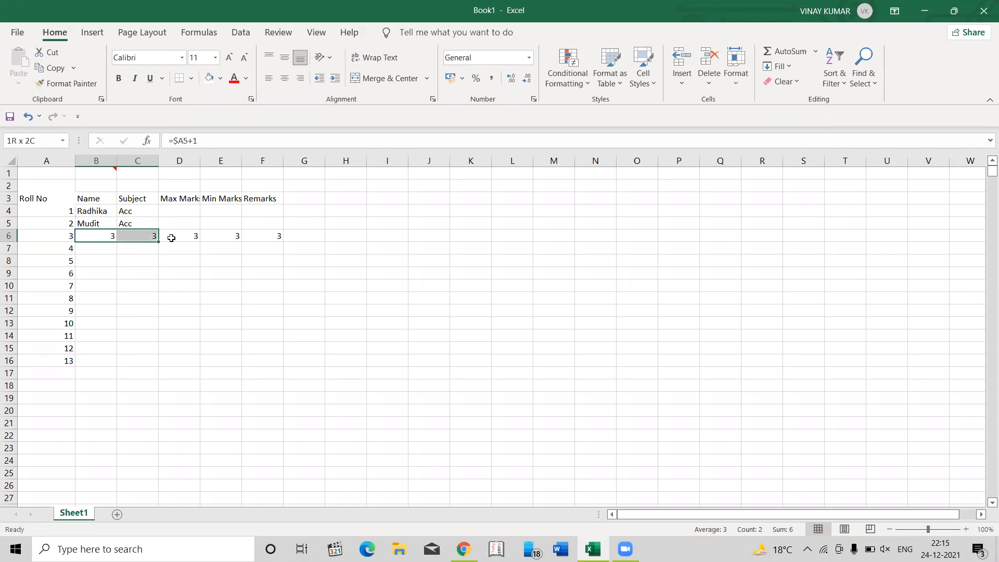
key(shift+Right)
key(Delete)
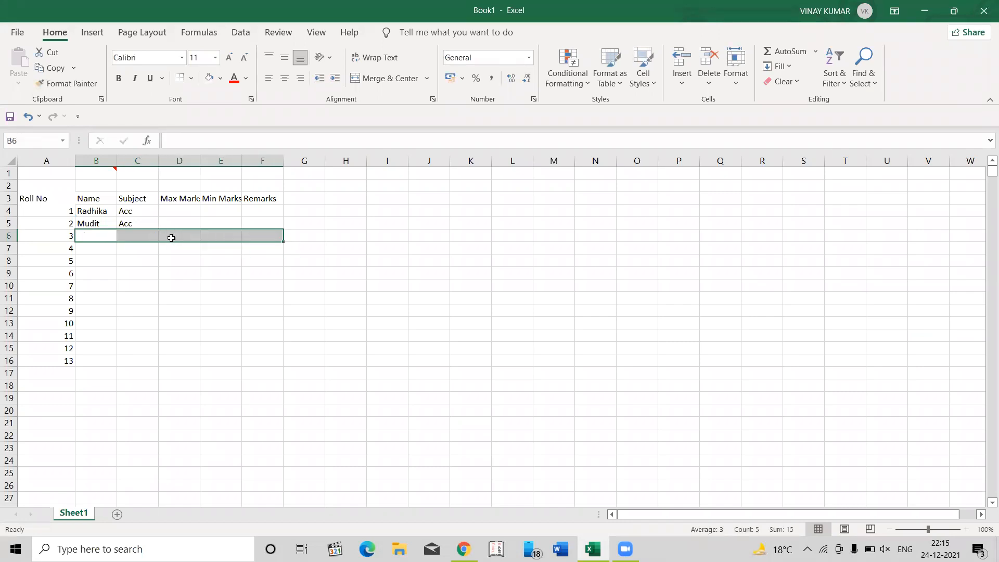
- Undo the recent changes to restore the name and subject in row 6 and the roll number formulas from A17 down
key(Up)
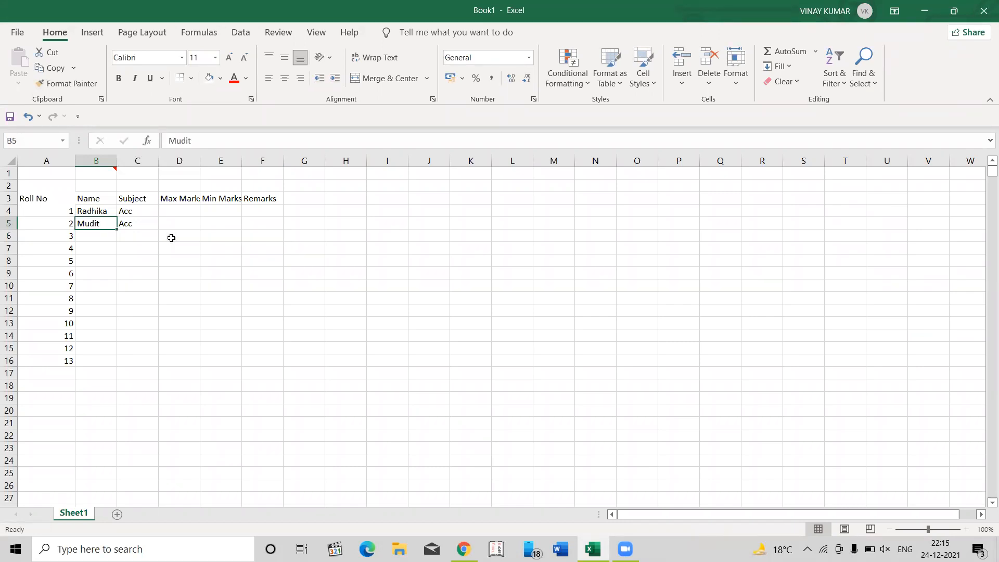
key(Right)
key(Right)
key(Up)
key(Down)
key(ctrl+z)
key(ctrl+z)
key(ctrl+z)
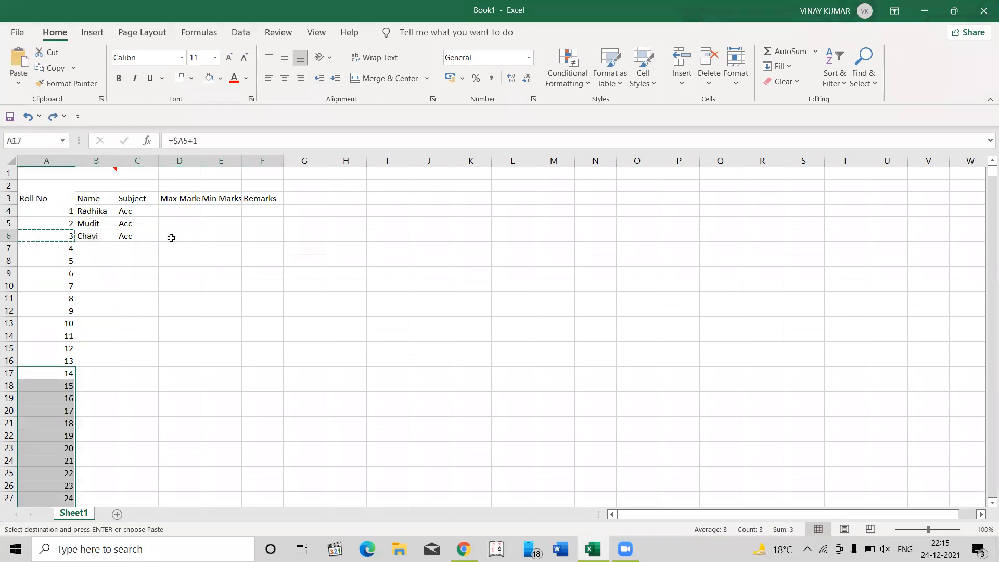
key(Escape)
- Enter 100 as the maximum marks in D4 and copy it down through D6
key(Up)
key(ctrl+Up)
key(Right)
key(Right)
key(Down)
key(Right)
text(100)
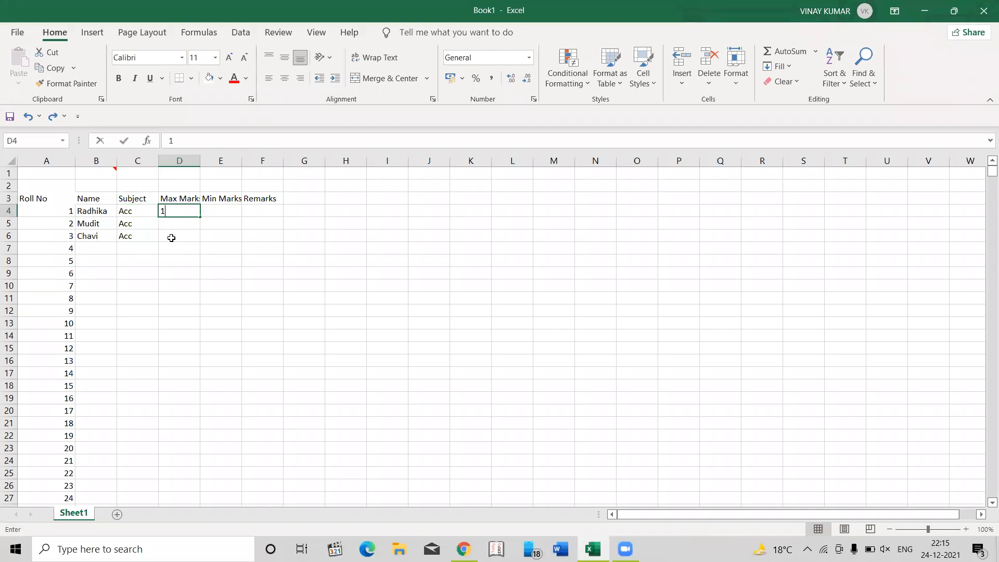
key(ctrl+Return)
key(ctrl+c)
key(shift+Down)
key(shift+Down)
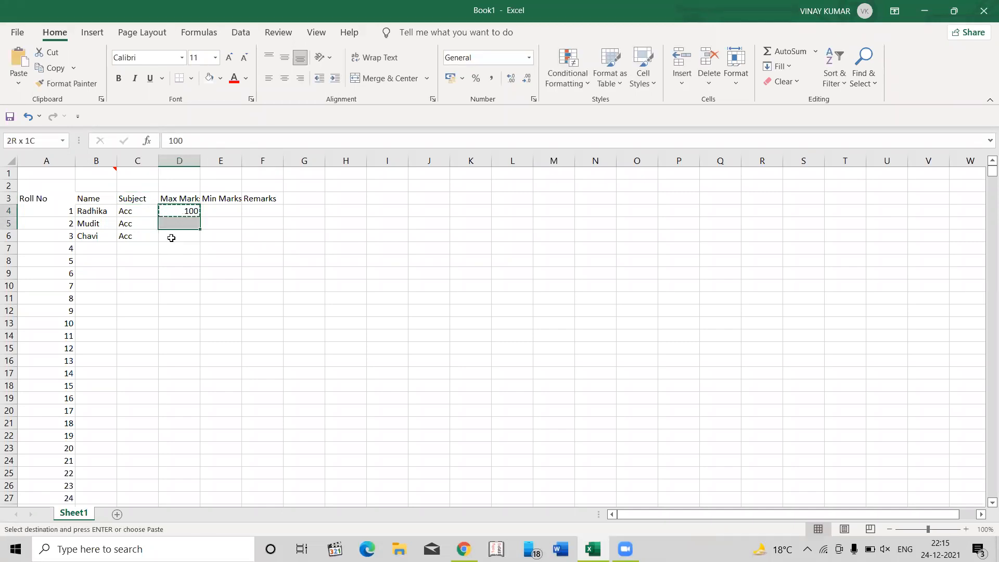
key(Return)
- Shorten the Min Marks header in E3 to Marks
key(Right)
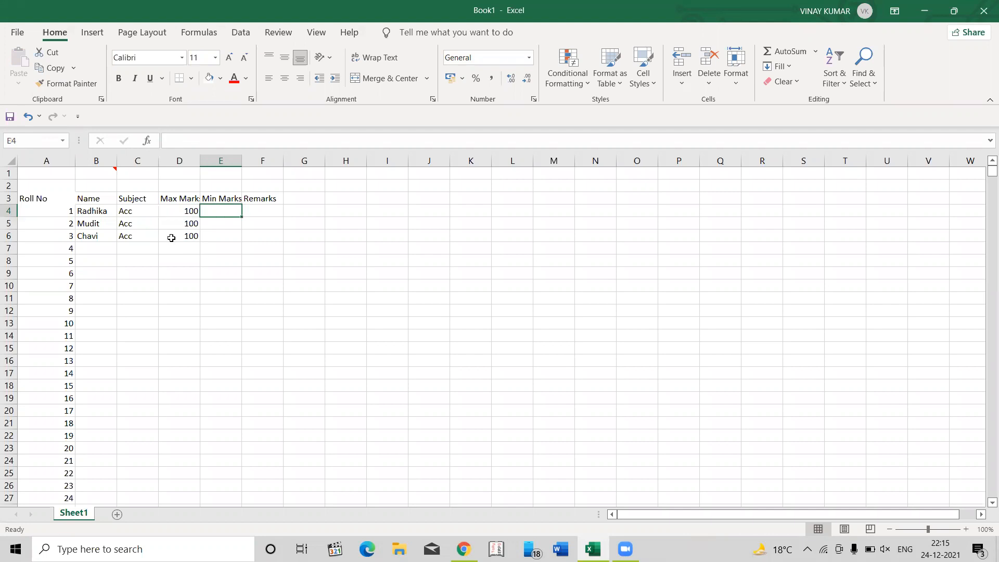
key(Up)
key(F2)
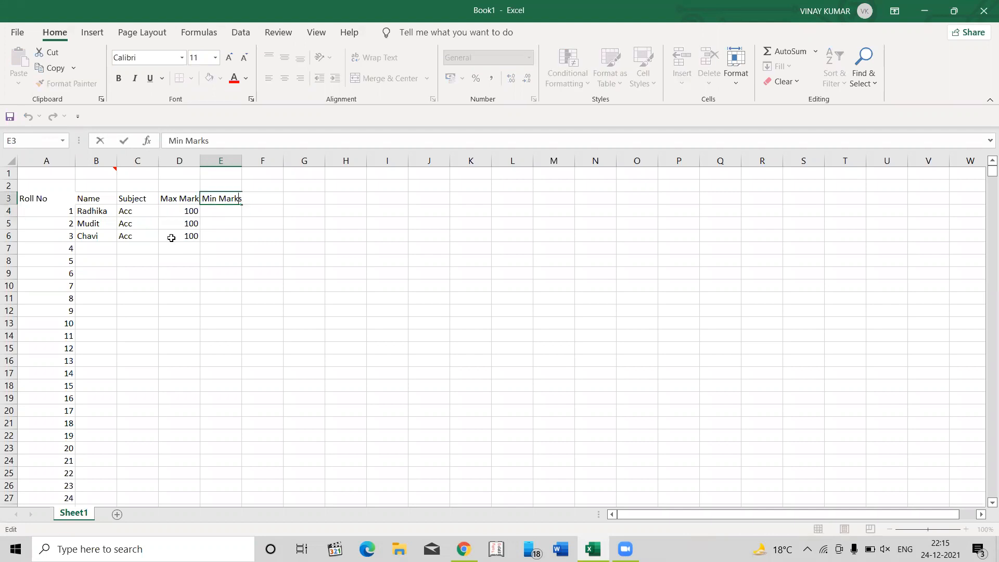
key(shift+Home)
key(BackSpace)
key(Return)
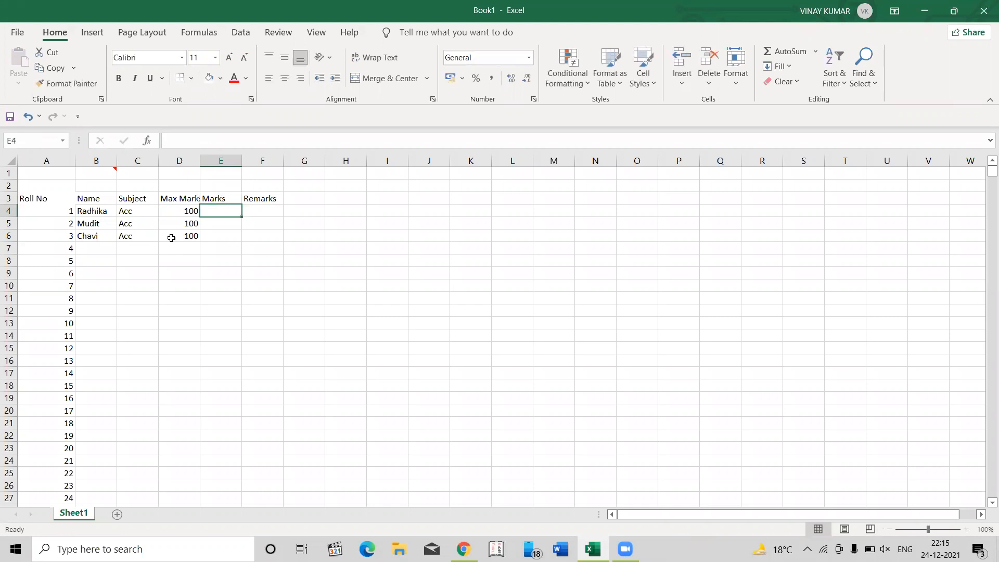
- Enter the students' marks 80, 82 and 83 in E4:E6
text(80)
key(Return)
text(82)
key(Return)
text(83)
key(Return)
key(Up)
key(Up)
key(Up)
key(Right)
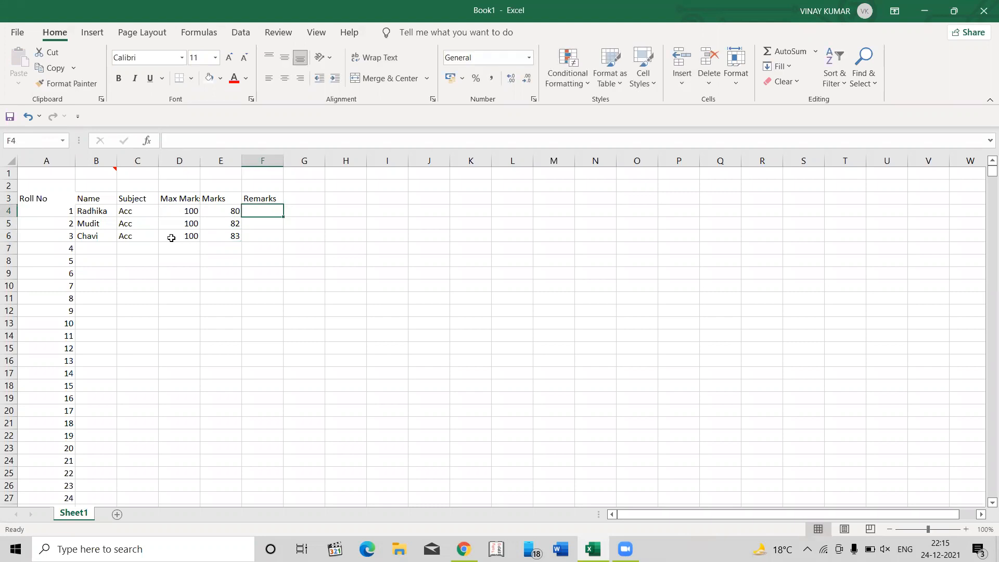
key(Left)
key(Down)
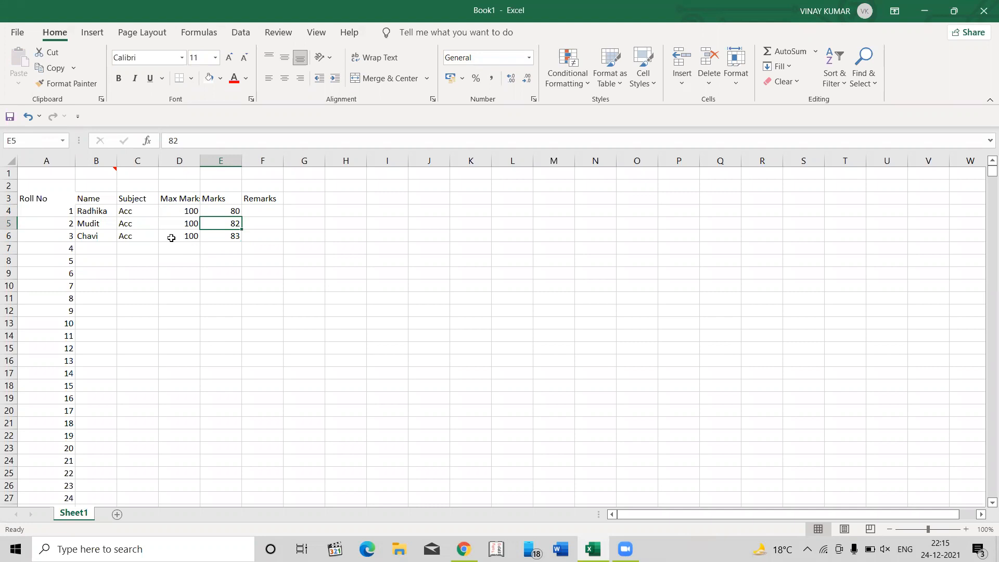
key(Right)
key(Up)
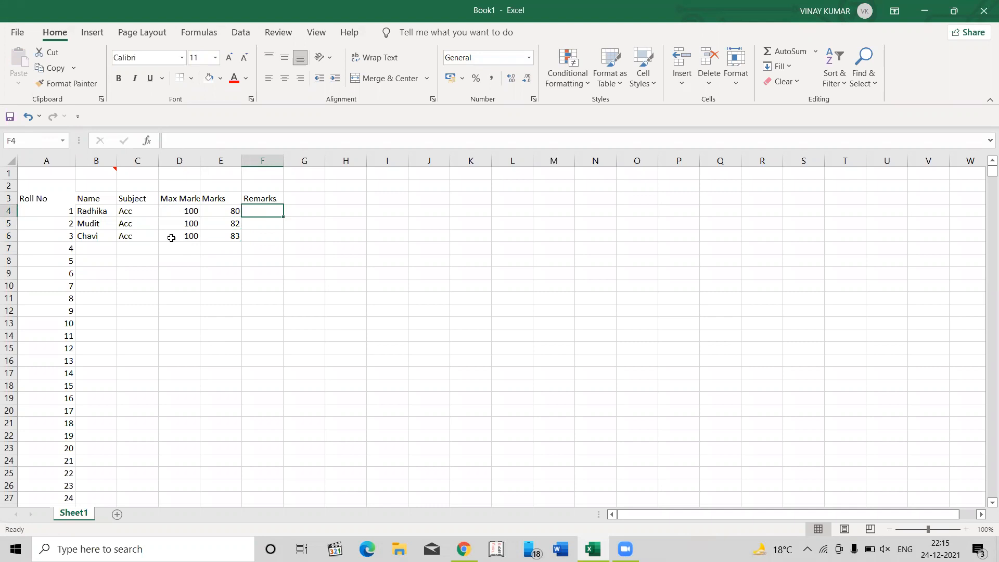
text(=)
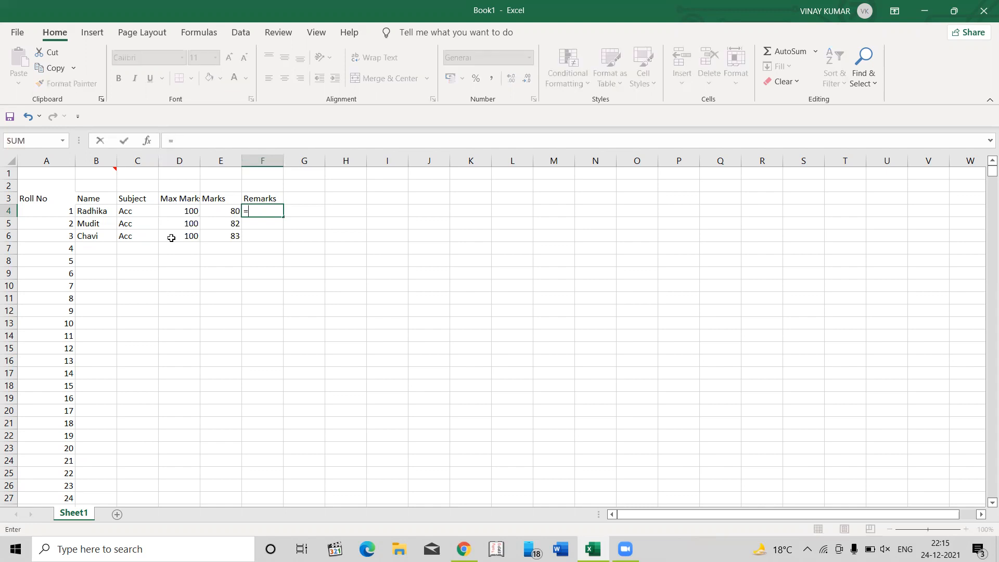
key(Left)
key(Escape)
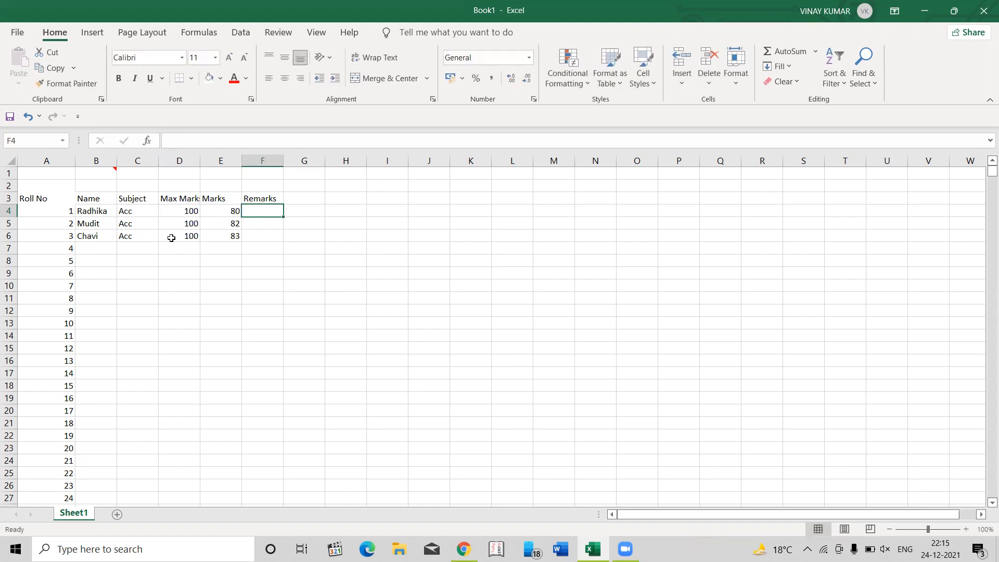
key(Left)
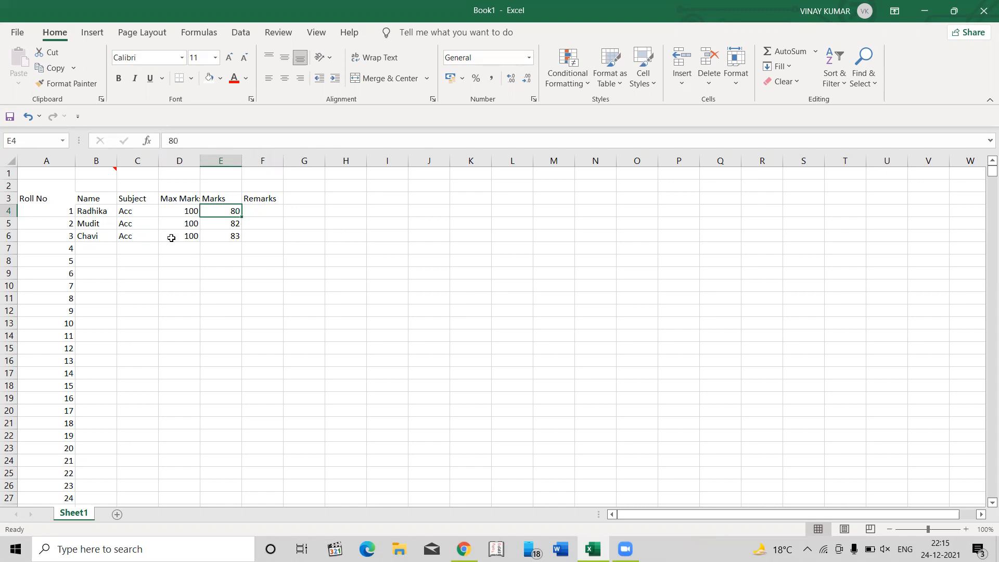
key(Down)
key(Down)
key(Down)
key(Down)
key(Down)
key(Down)
key(Down)
key(Down)
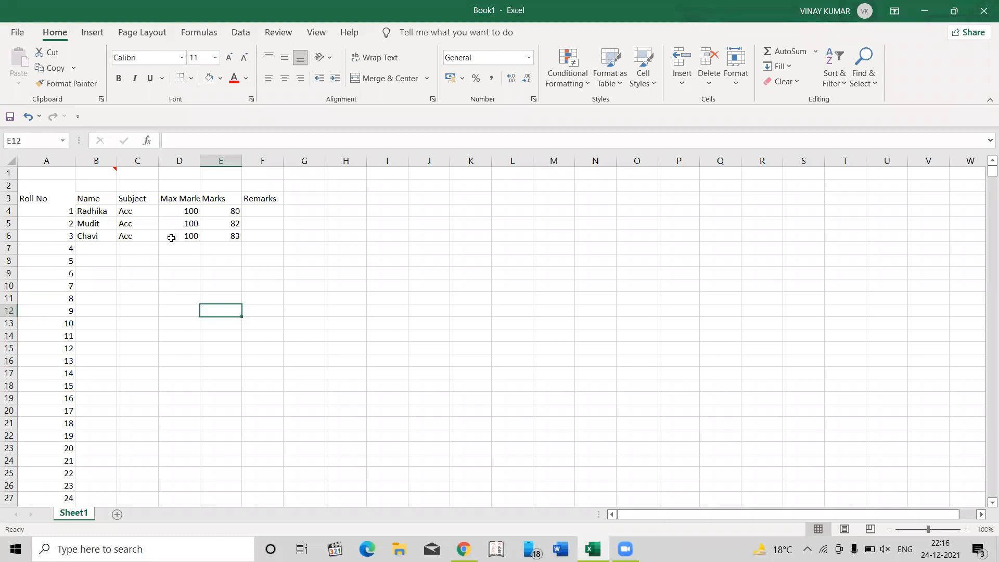
key(Left)
key(Up)
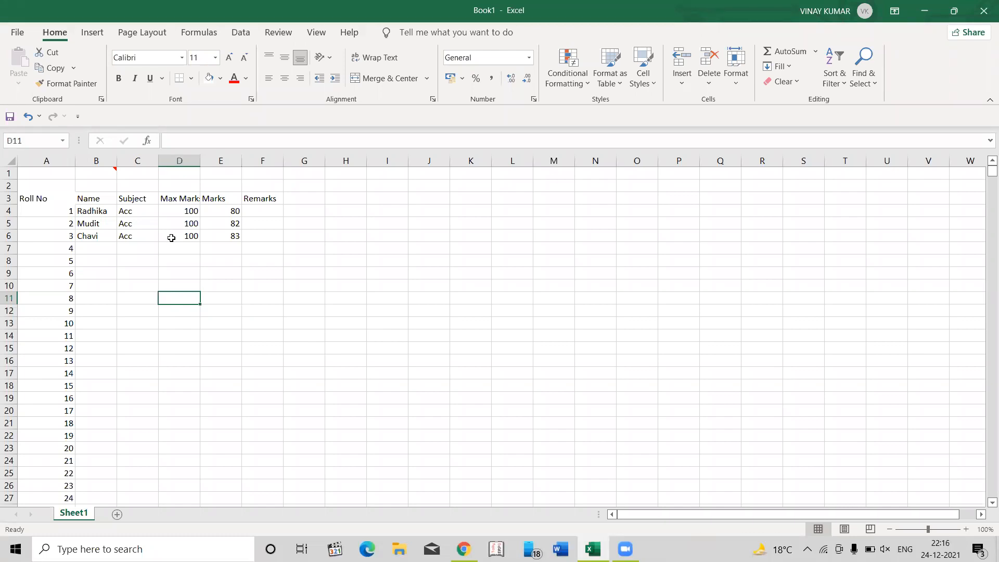
key(Up)
key(Up)
key(Left)
key(Left)
key(Left)
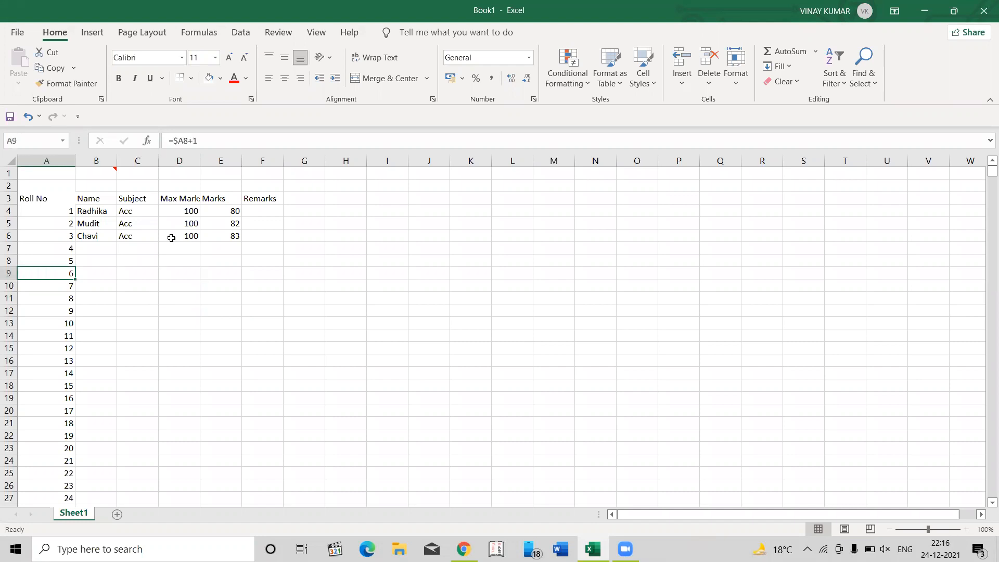
key(Right)
key(Right)
key(Right)
key(Right)
key(Right)
key(Right)
key(Right)
key(Right)
key(Right)
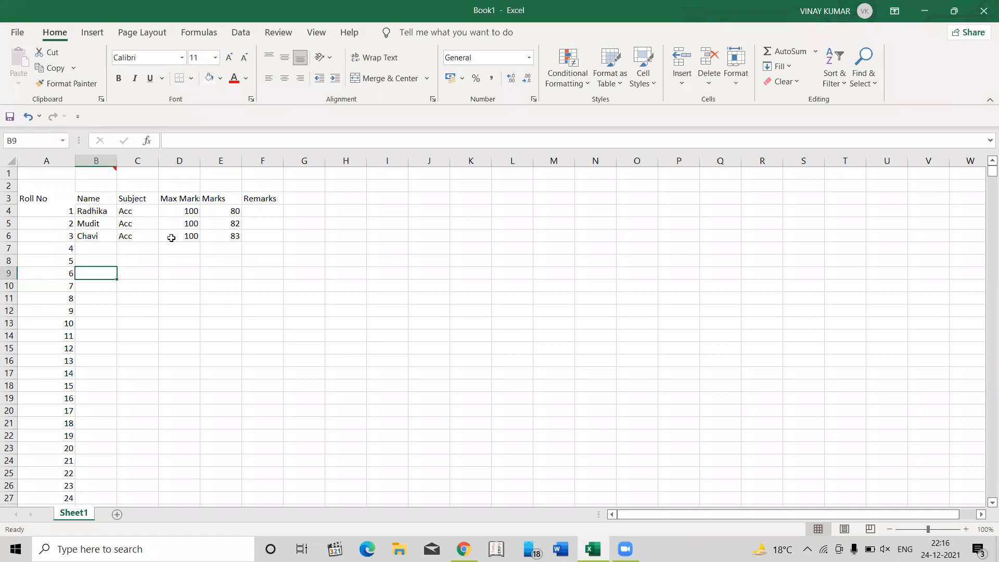
key(Left)
key(Left)
key(Left)
key(Left)
key(Left)
key(Left)
key(Up)
key(Up)
key(Up)
key(Up)
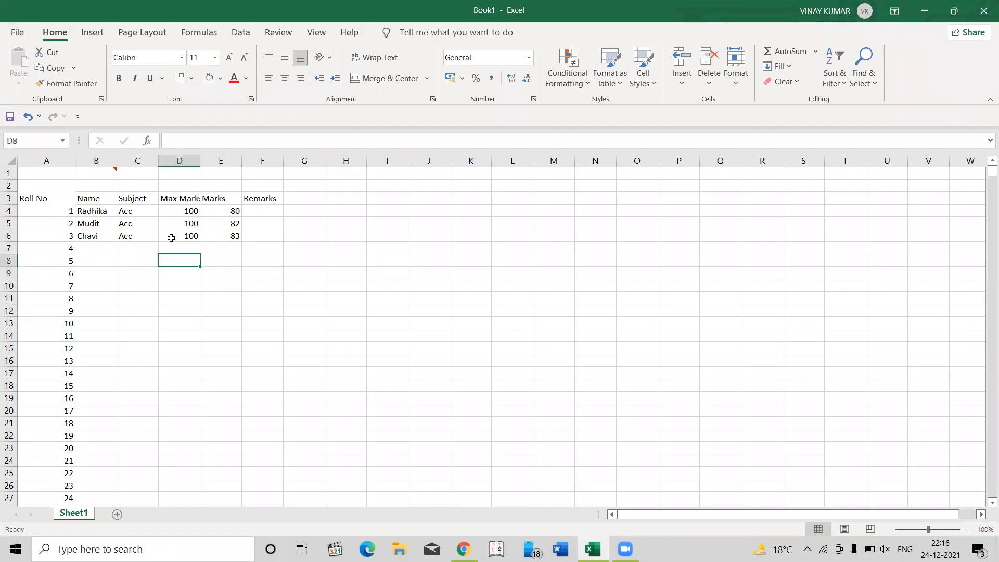
key(Right)
key(Right)
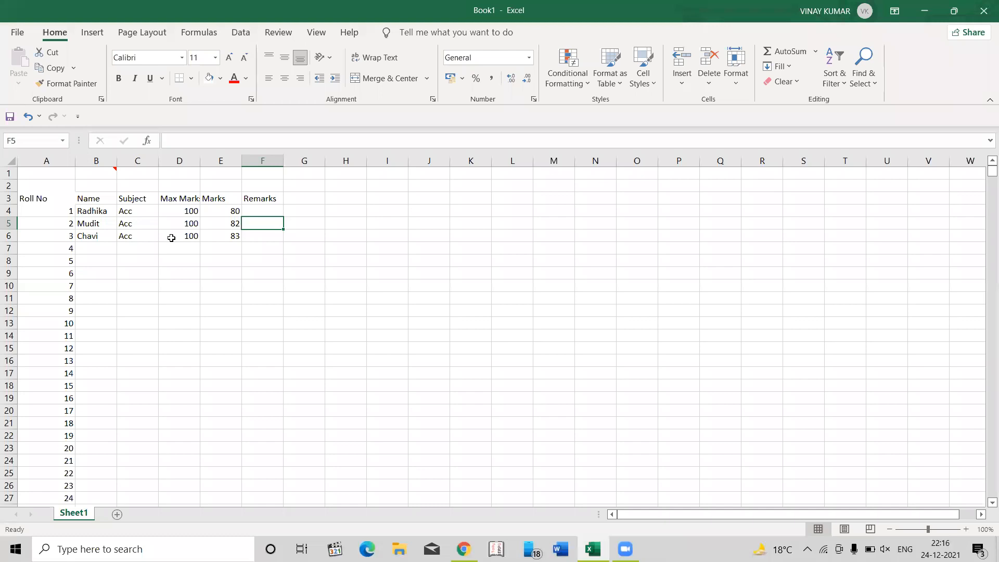
- Select the student marks table from the Roll No header in A3 across to the Remarks column and down over the student rows
key(Up)
key(Up)
key(Left)
key(Left)
key(Left)
key(Left)
key(Left)
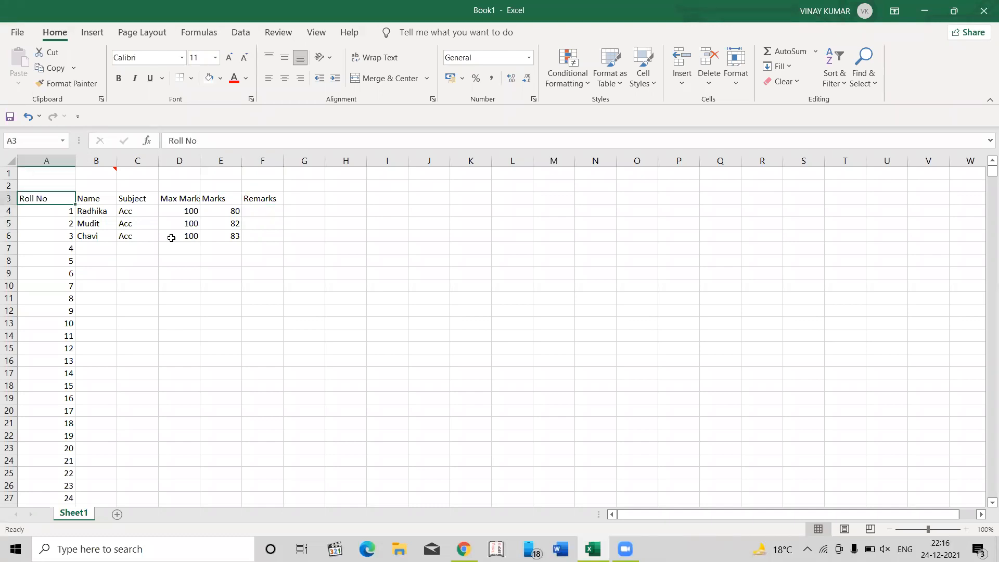
key(shift+Right)
key(shift+Right)
key(shift+Right)
key(shift+Right)
key(shift+Right)
key(shift+Down)
key(shift+Down)
key(shift+Down)
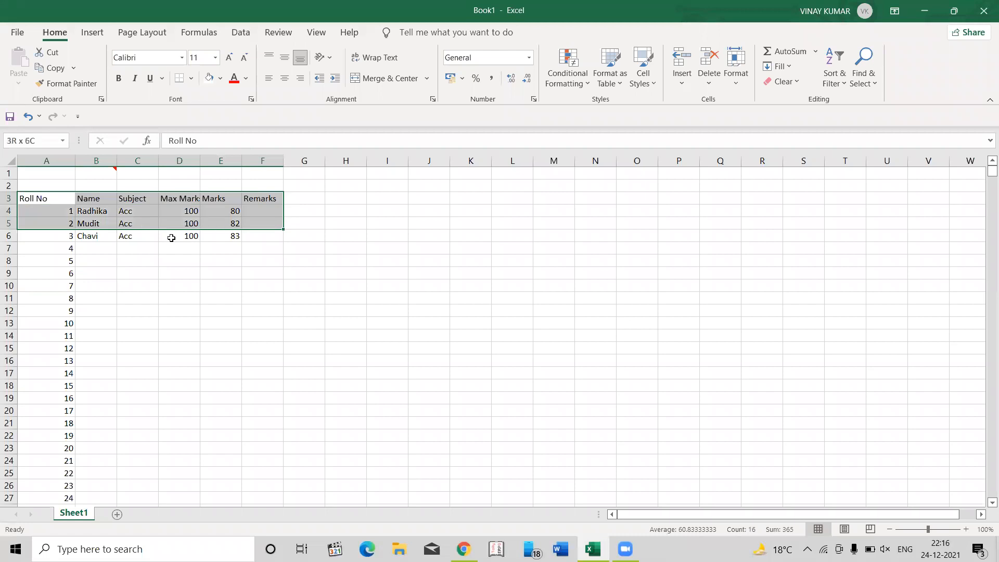